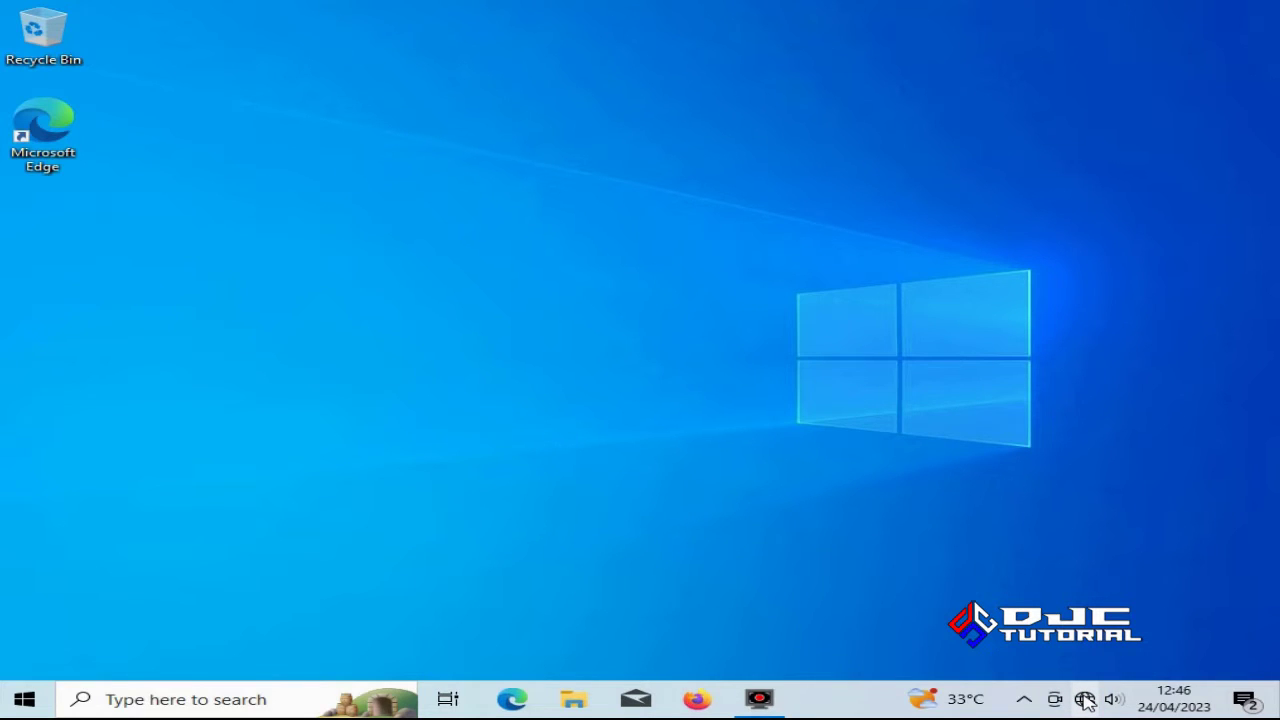
Connect to the secured 'Toko barokah pancing' Wi-Fi network from the taskbar network flyout
{"action": "left_click", "coordinate": [1085, 699]}
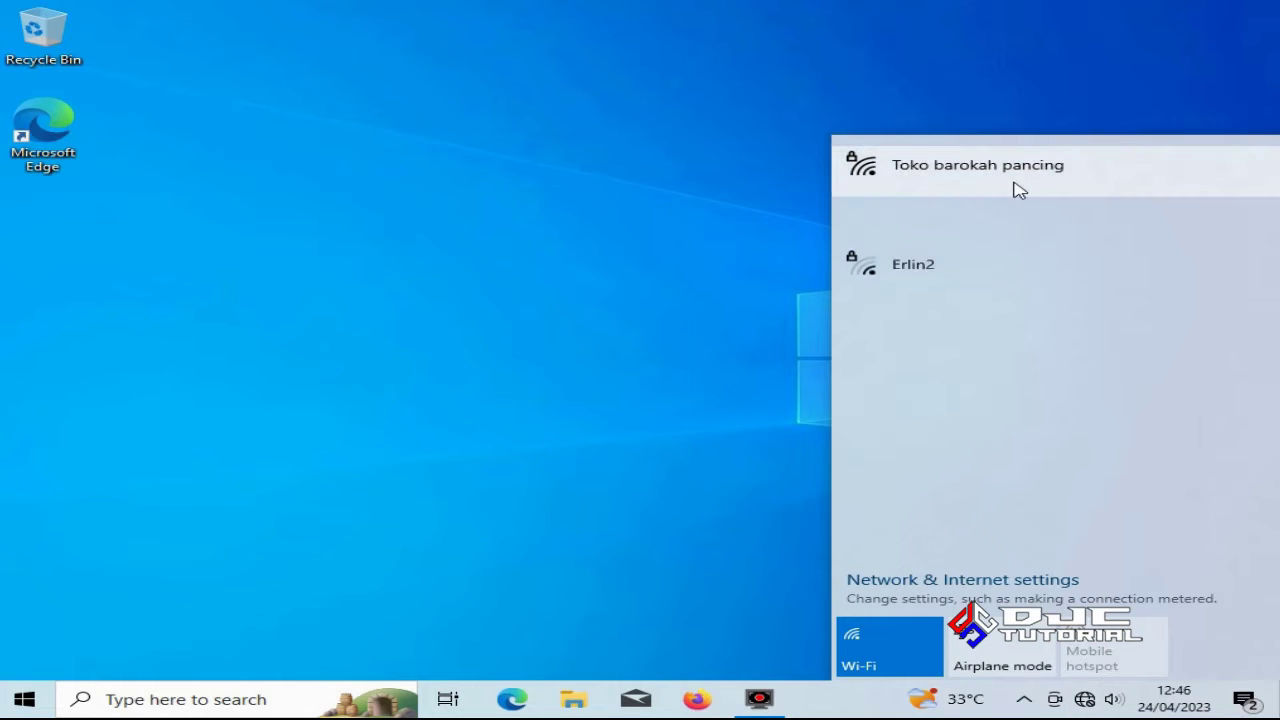
{"action": "left_click", "coordinate": [1016, 182]}
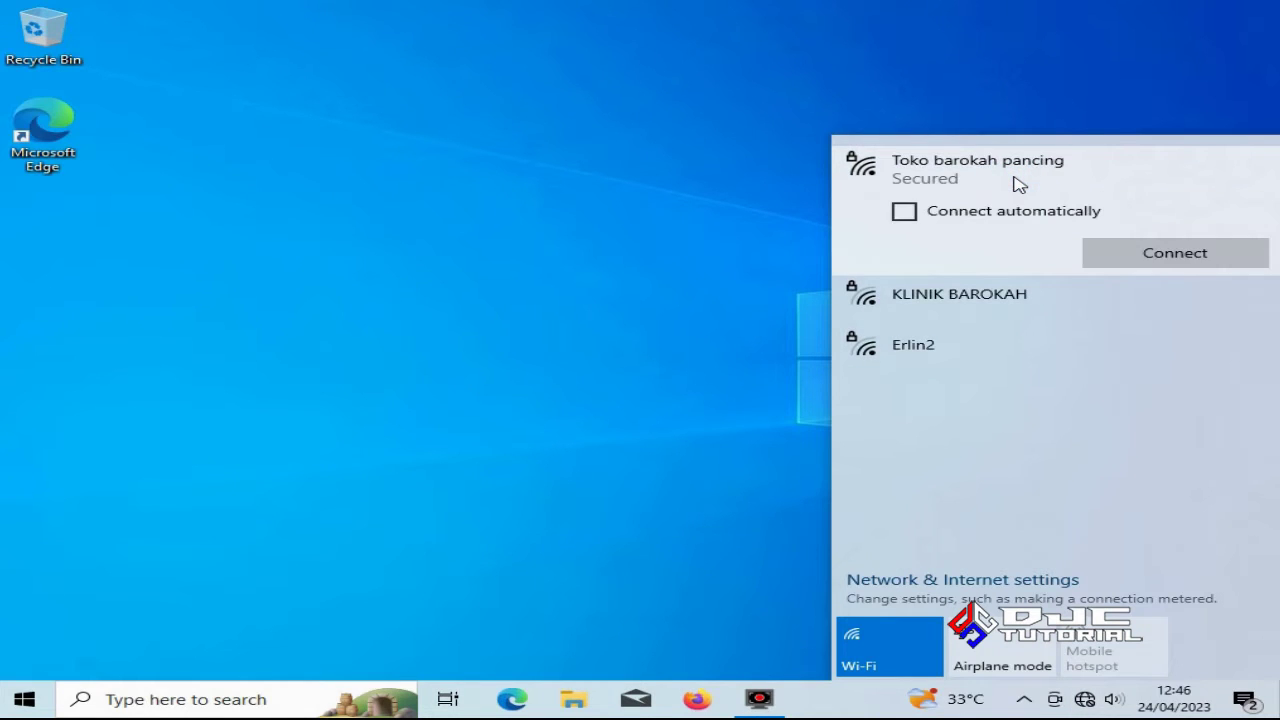
{"action": "left_click", "coordinate": [1173, 254]}
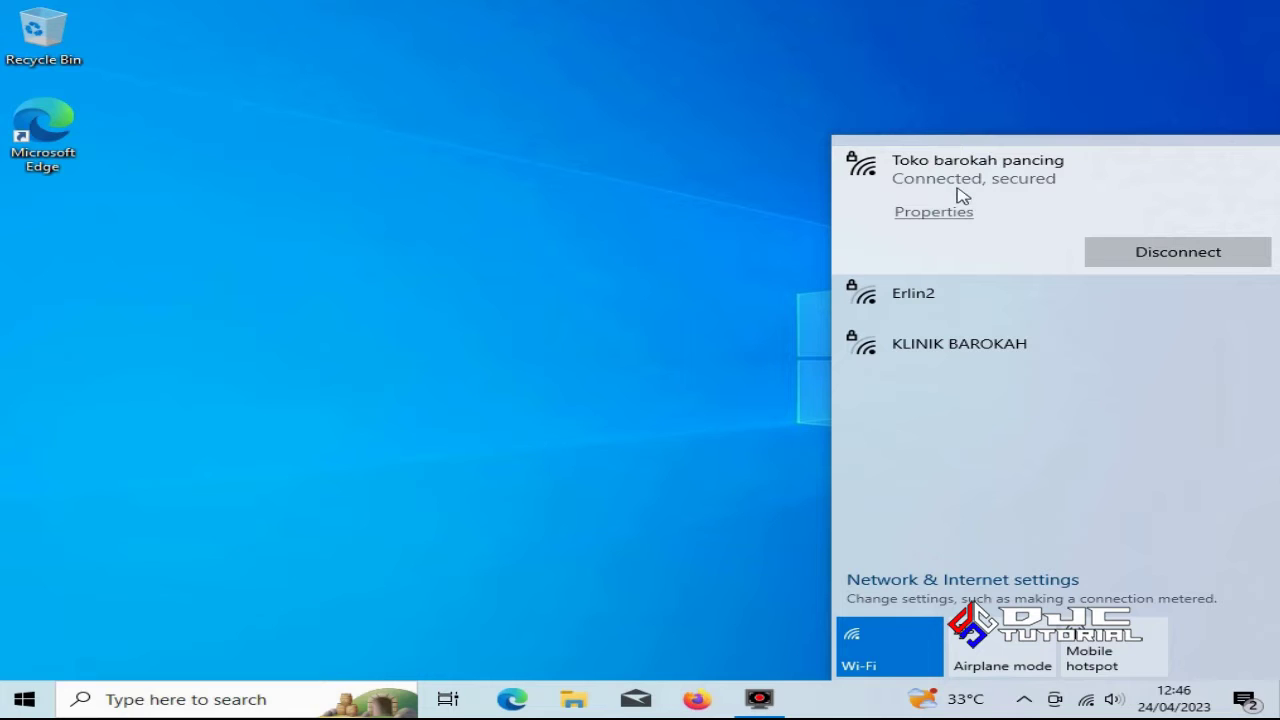
{"action": "left_click", "coordinate": [630, 330]}
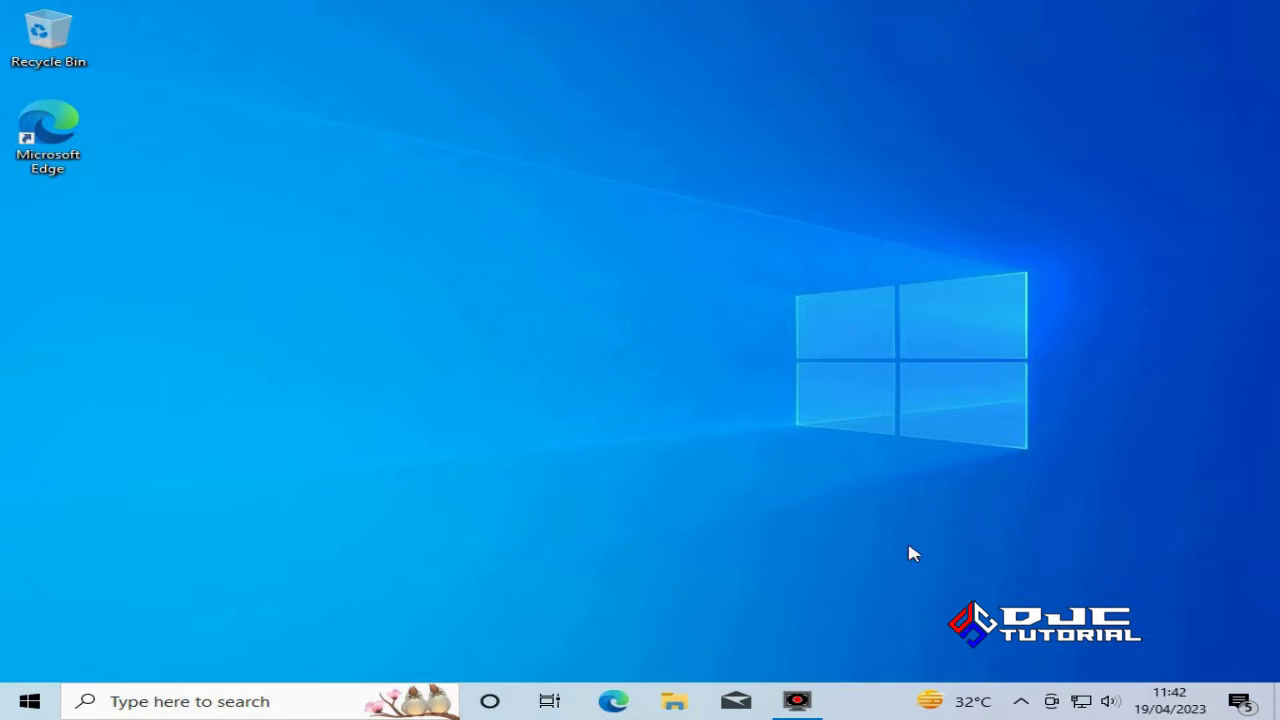
Confirm the wired network shows Connected, then bring up File Explorer on Quick access
{"action": "left_click", "coordinate": [1082, 701]}
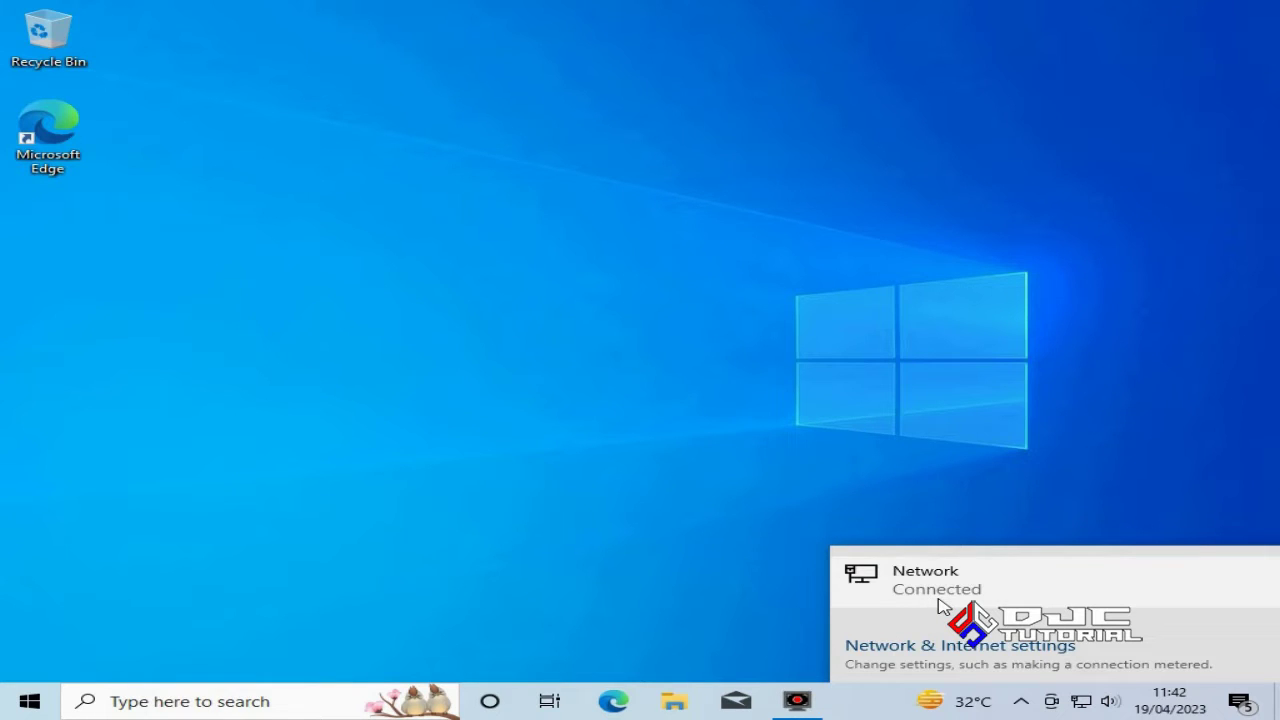
{"action": "left_click", "coordinate": [589, 324]}
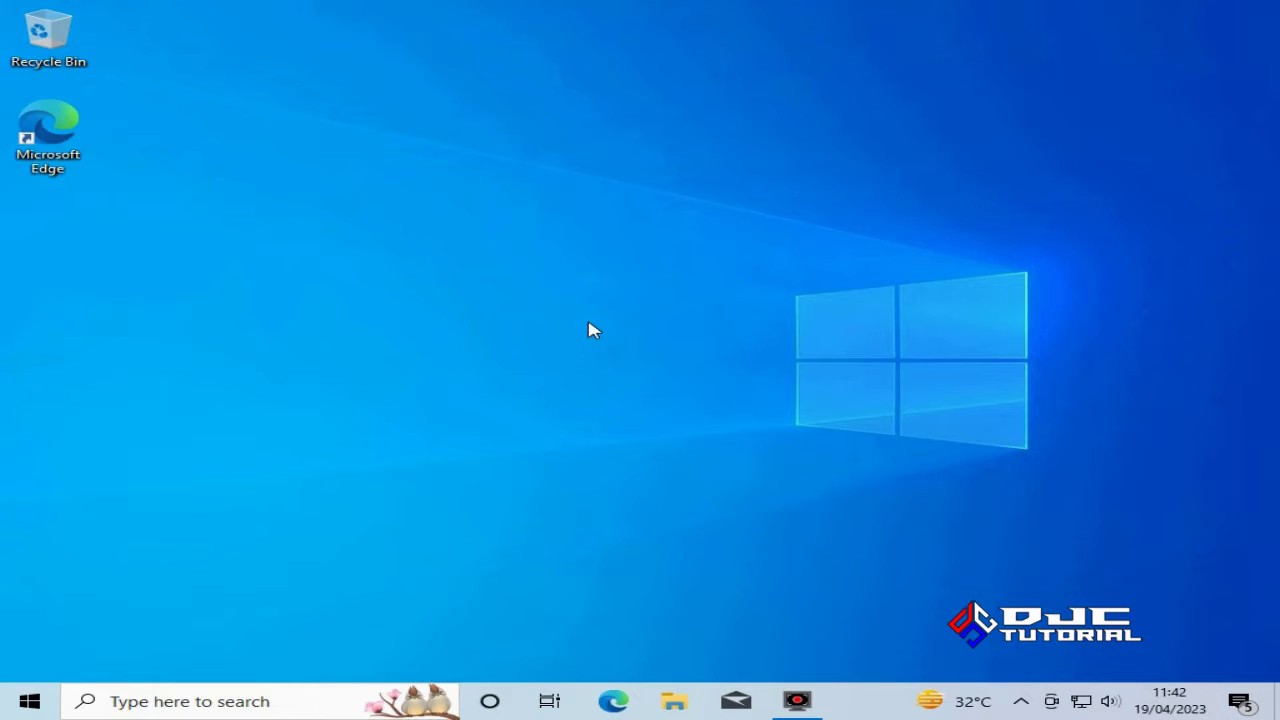
{"action": "left_click", "coordinate": [676, 698]}
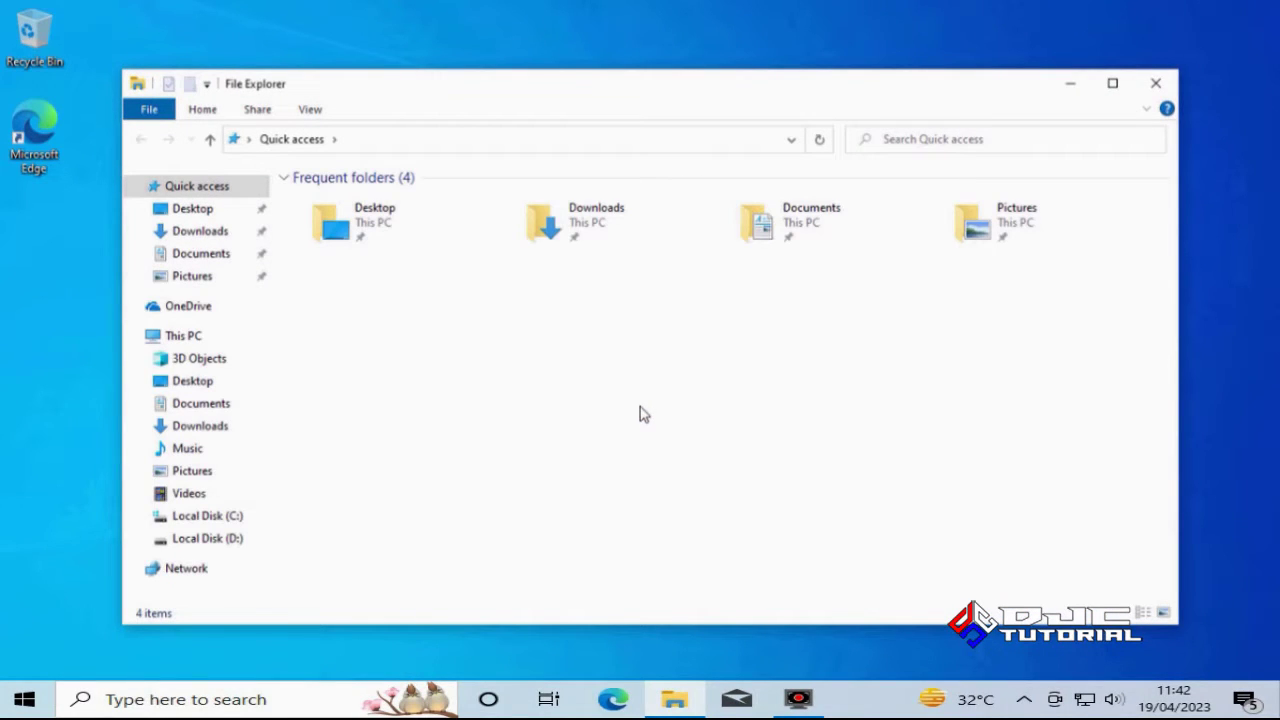
Show This PC's properties to view the device specifications on the About page
{"action": "left_click", "coordinate": [184, 338]}
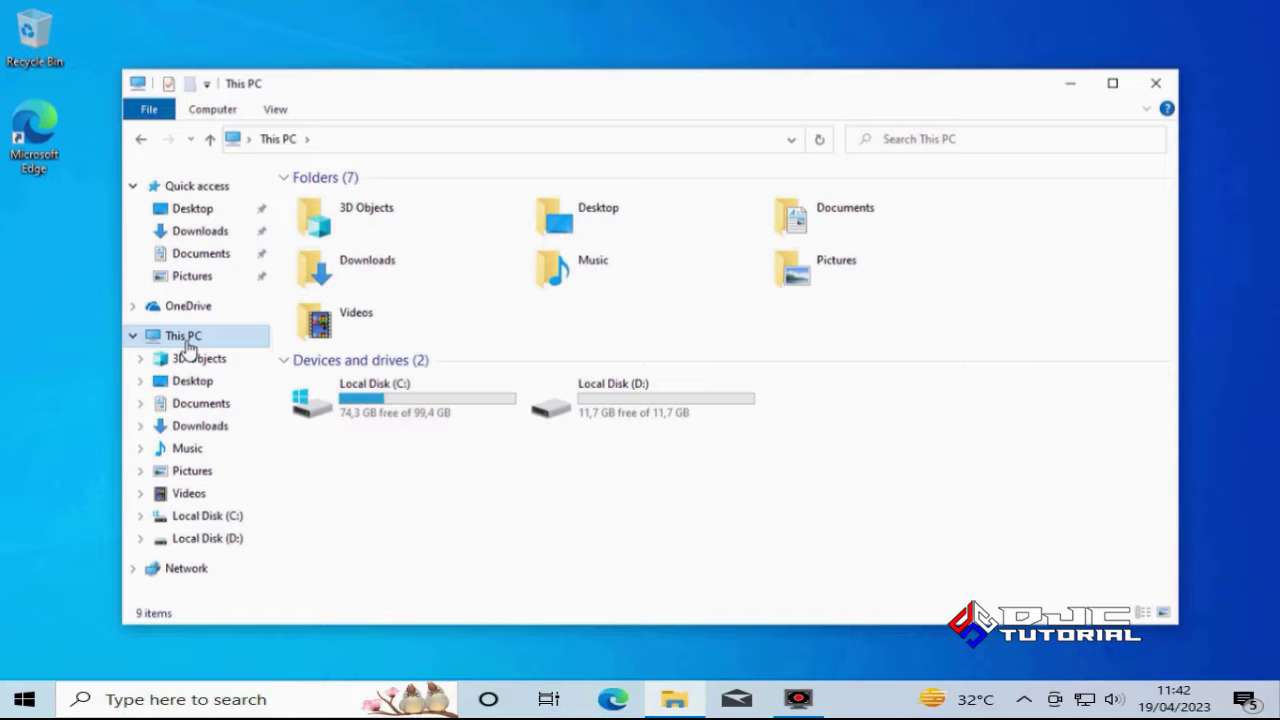
{"action": "right_click", "coordinate": [188, 348]}
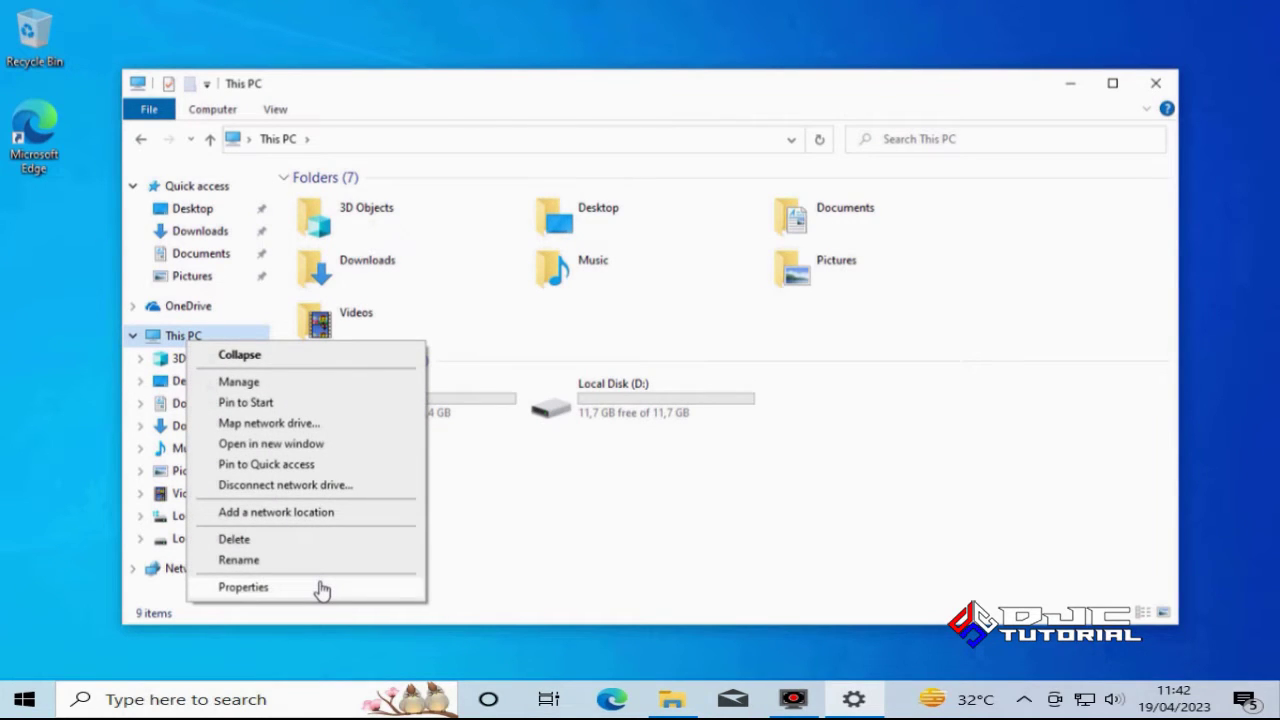
{"action": "left_click", "coordinate": [243, 587]}
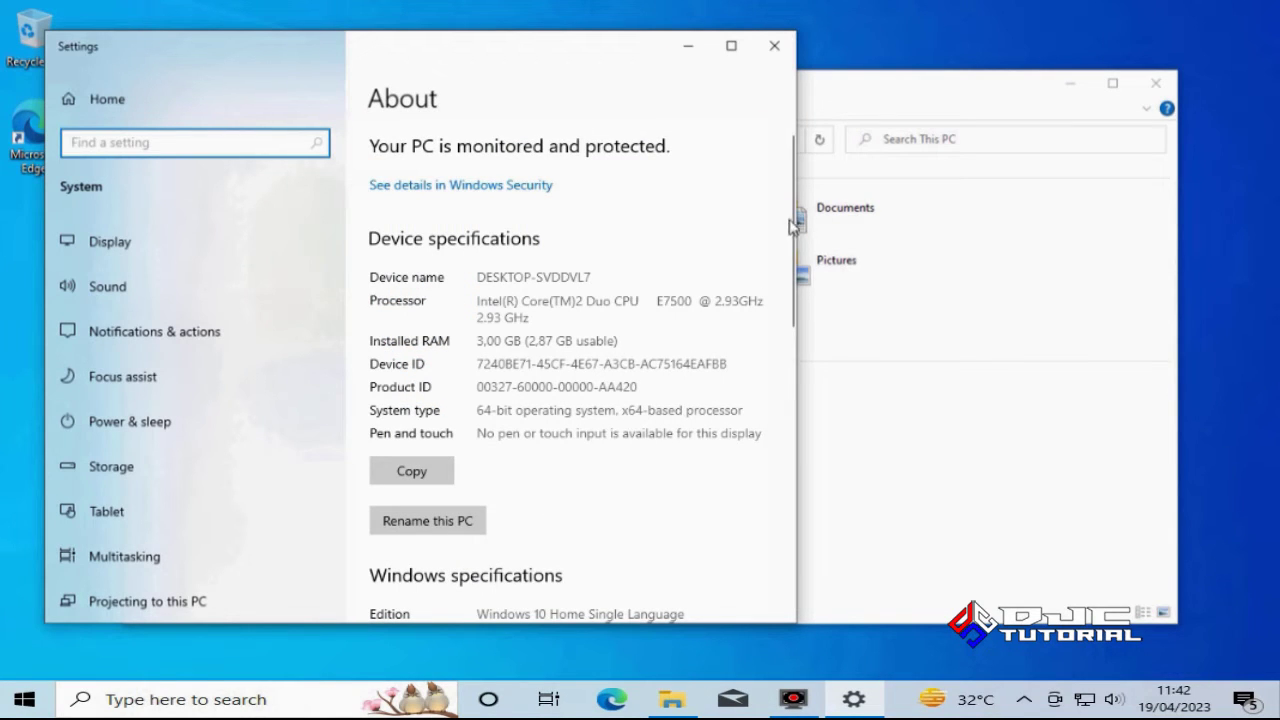
Go from About to the Activation page and bring up the Enter a product key dialog
{"action": "left_click_drag", "start_coordinate": [791, 214], "coordinate": [812, 316]}
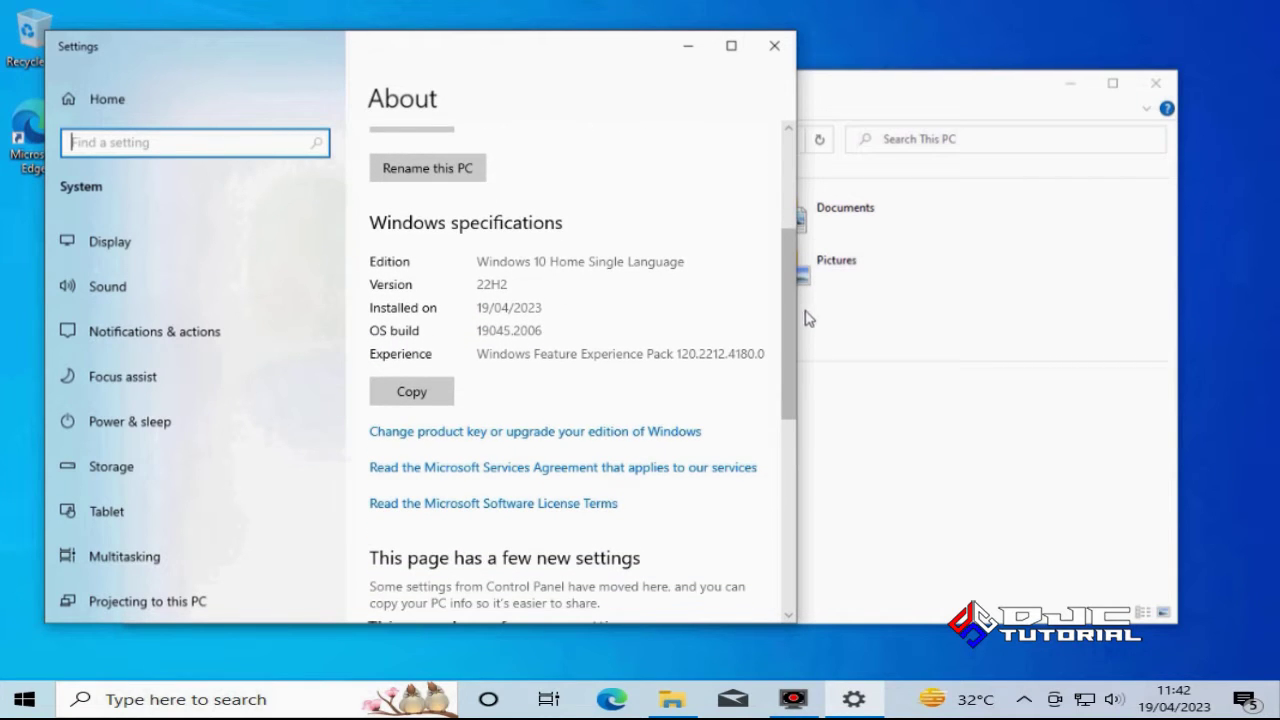
{"action": "left_click", "coordinate": [469, 436]}
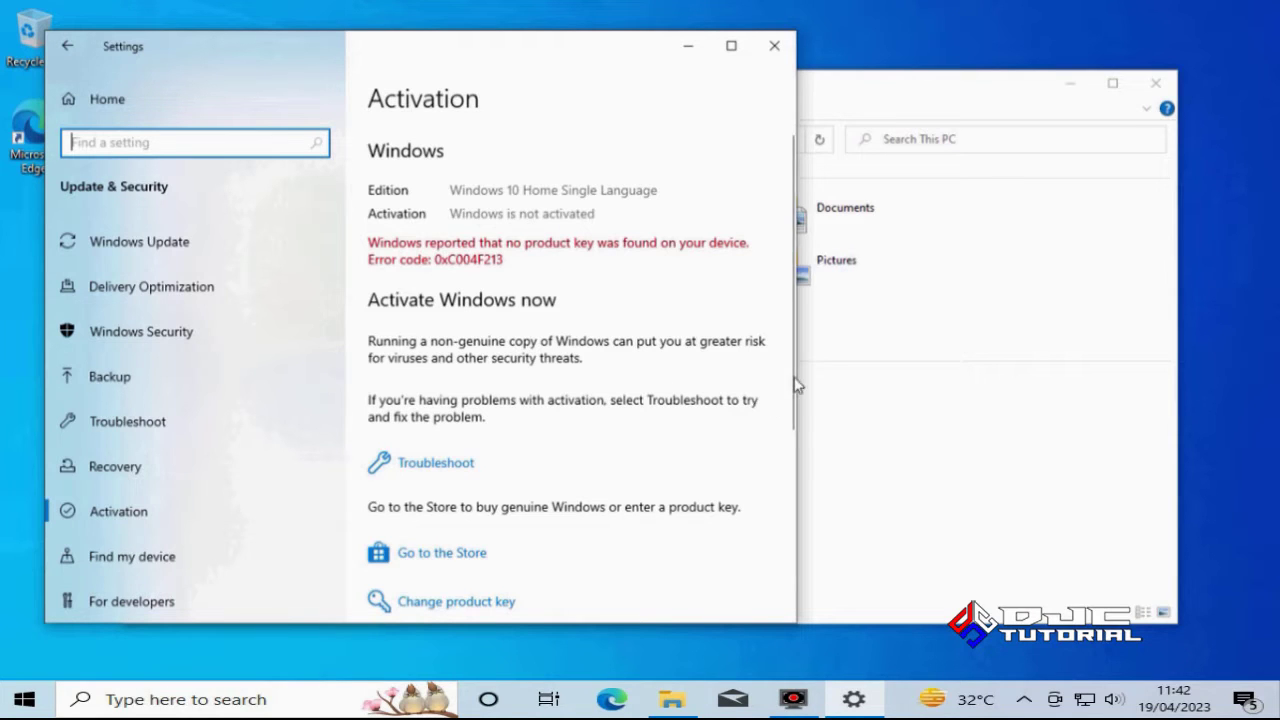
{"action": "left_click_drag", "start_coordinate": [797, 382], "coordinate": [797, 423]}
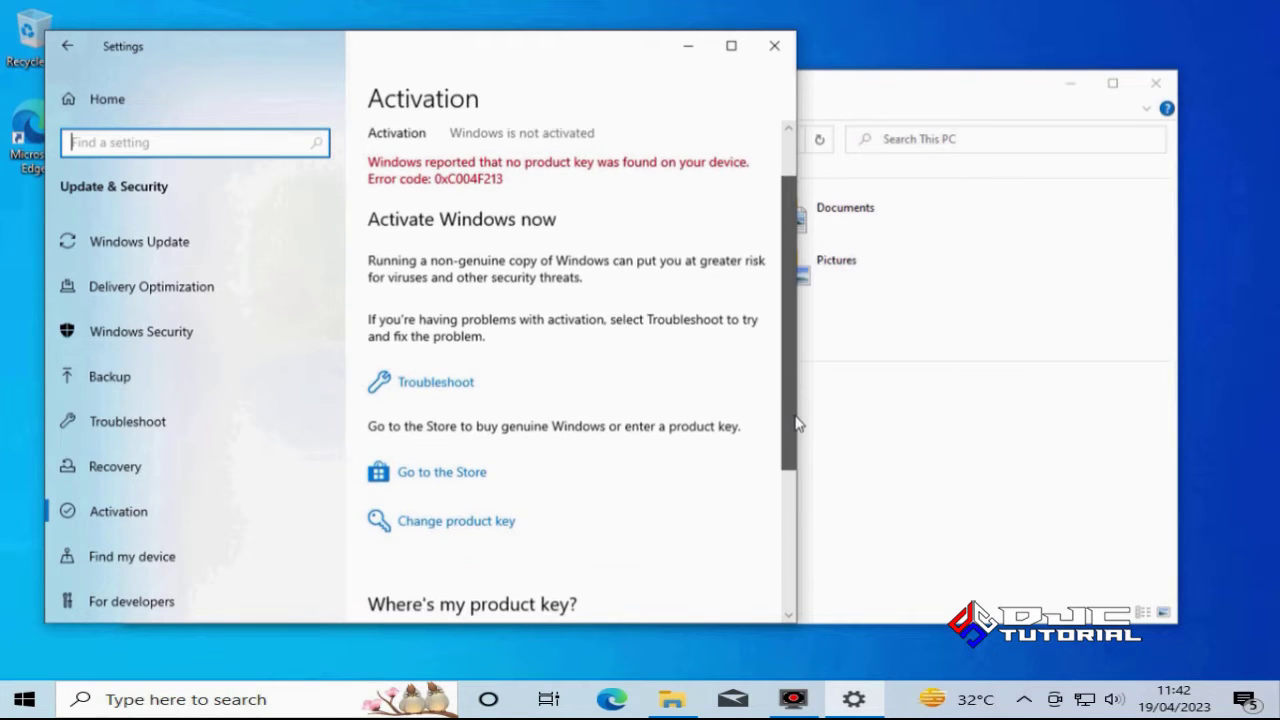
{"action": "left_click", "coordinate": [485, 528]}
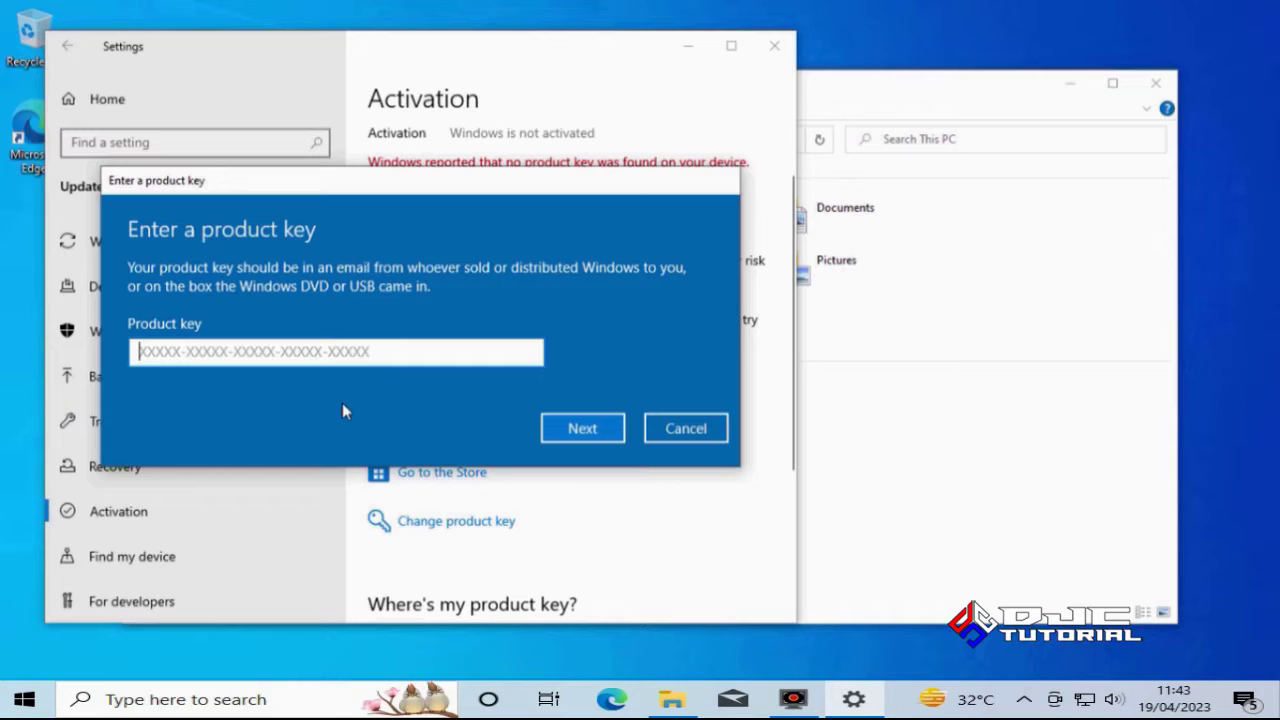
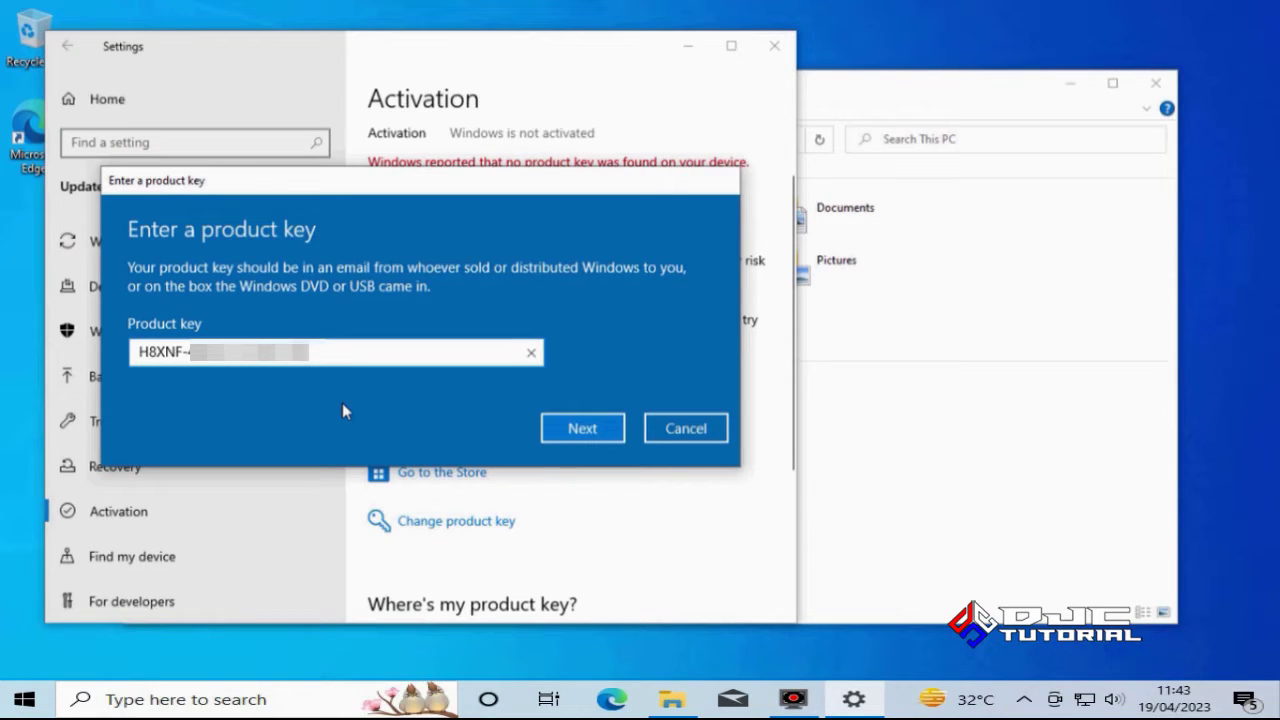
Enter the Windows product key and activate Windows 10 Home Single Language
{"action": "left_click", "coordinate": [571, 429]}
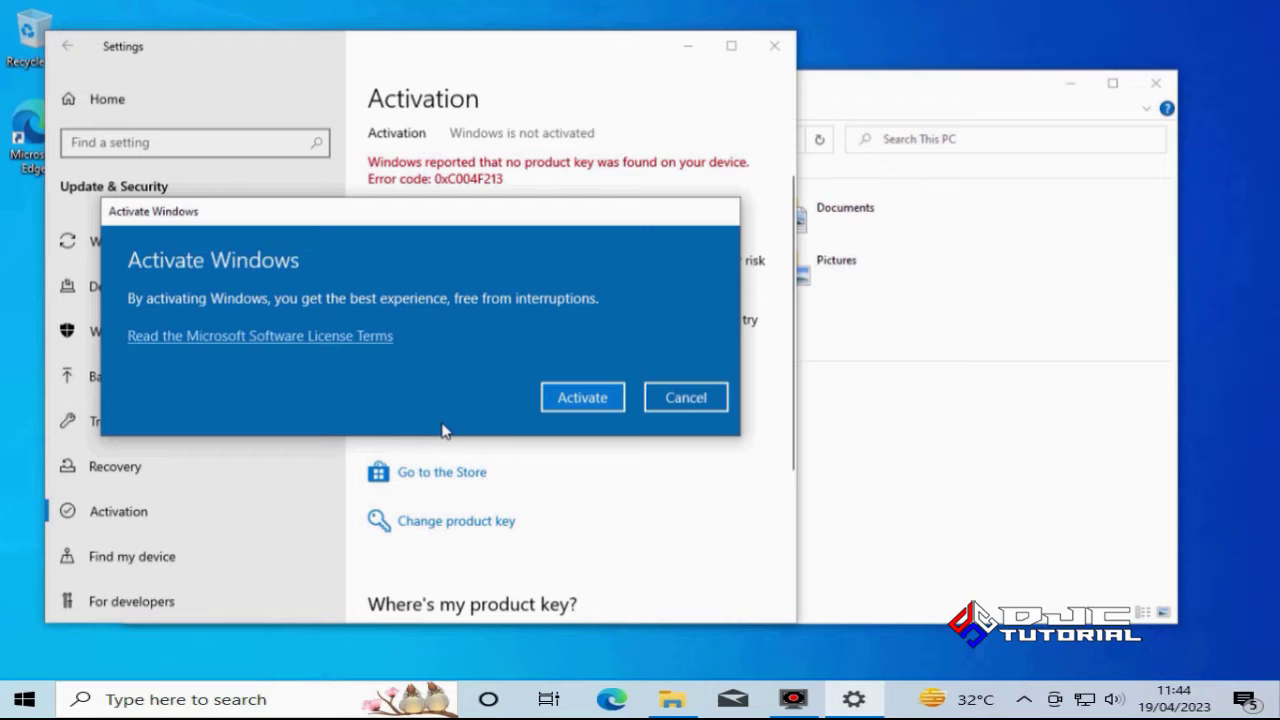
{"action": "left_click", "coordinate": [584, 408]}
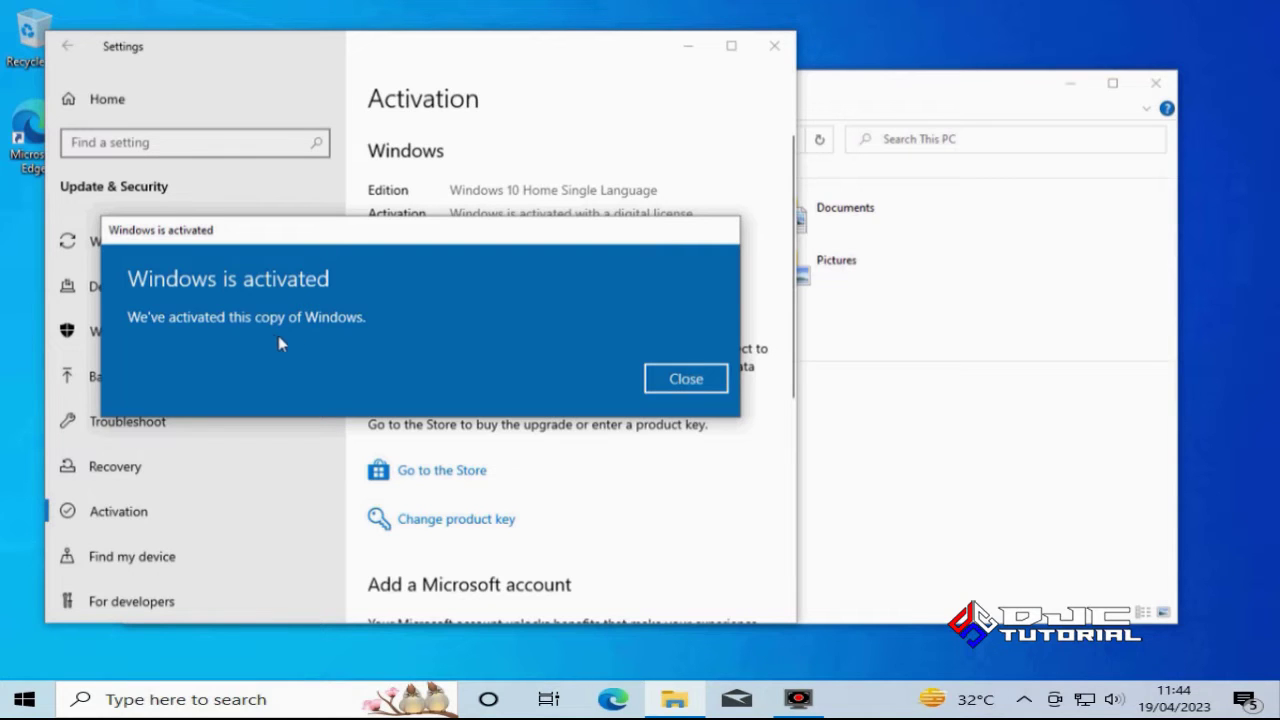
{"action": "left_click", "coordinate": [674, 379]}
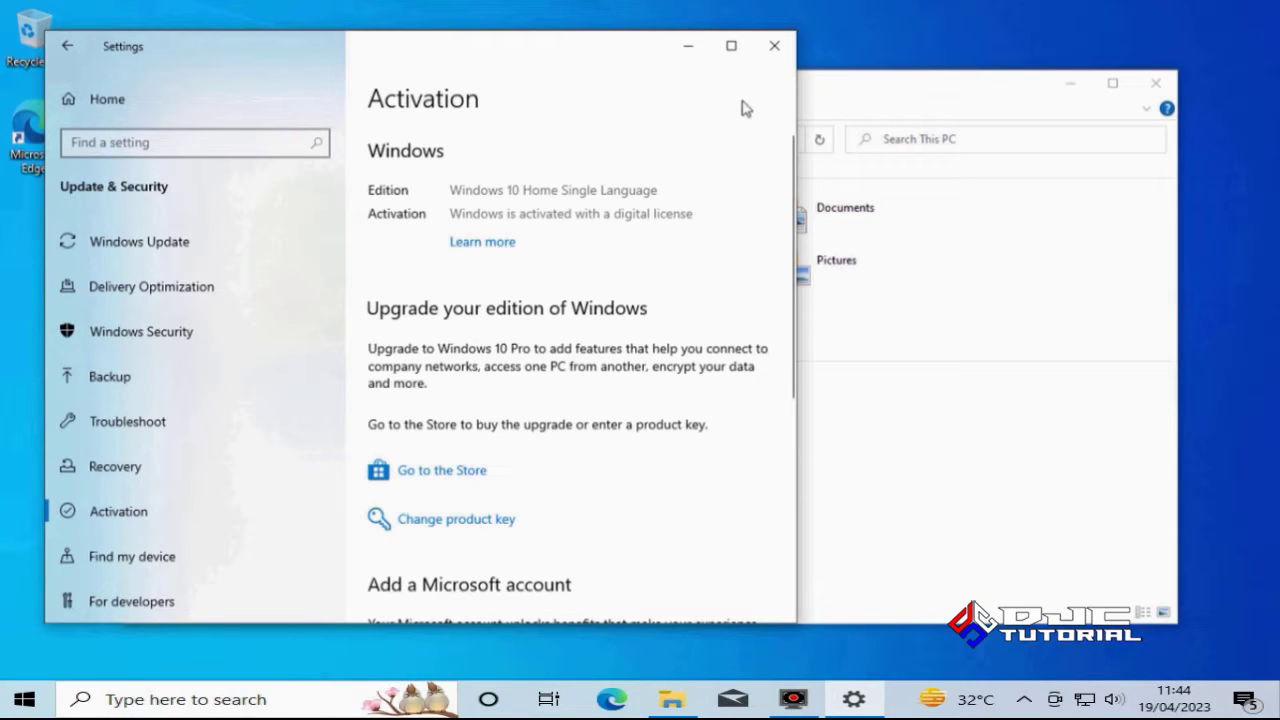
Close the Settings and This PC windows and start a Windows search
{"action": "left_click", "coordinate": [773, 46]}
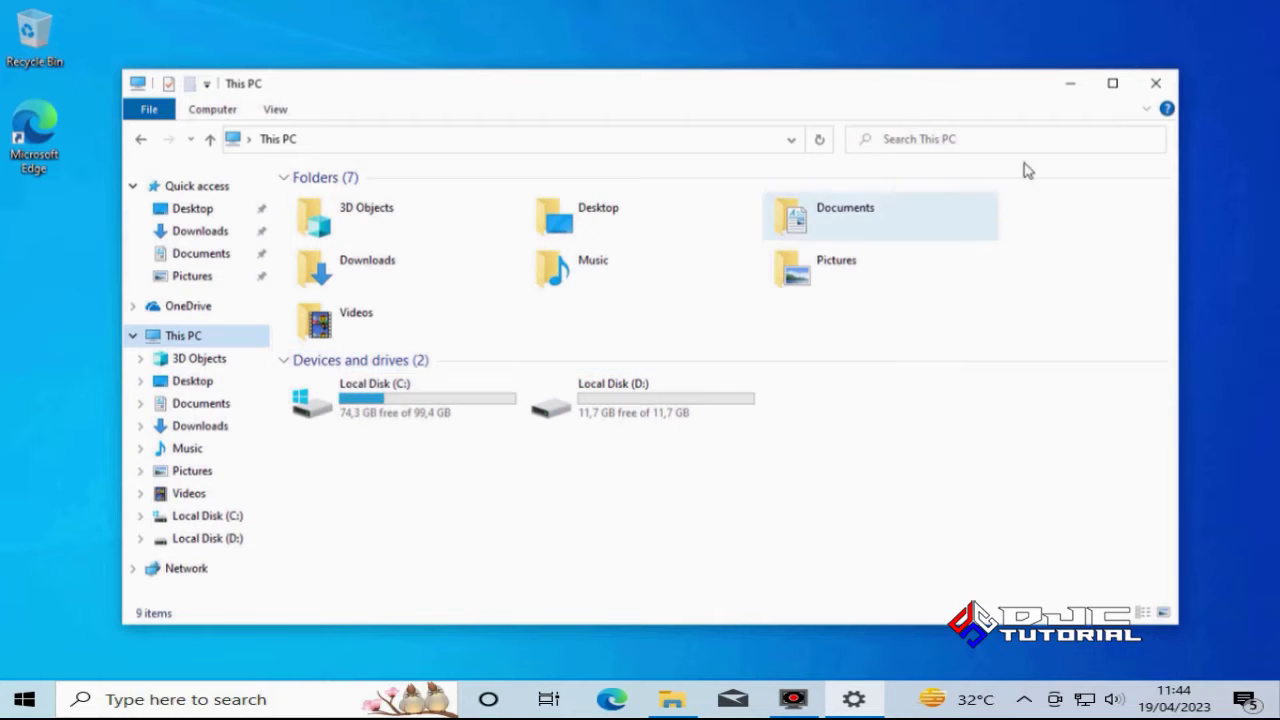
{"action": "left_click", "coordinate": [1156, 83]}
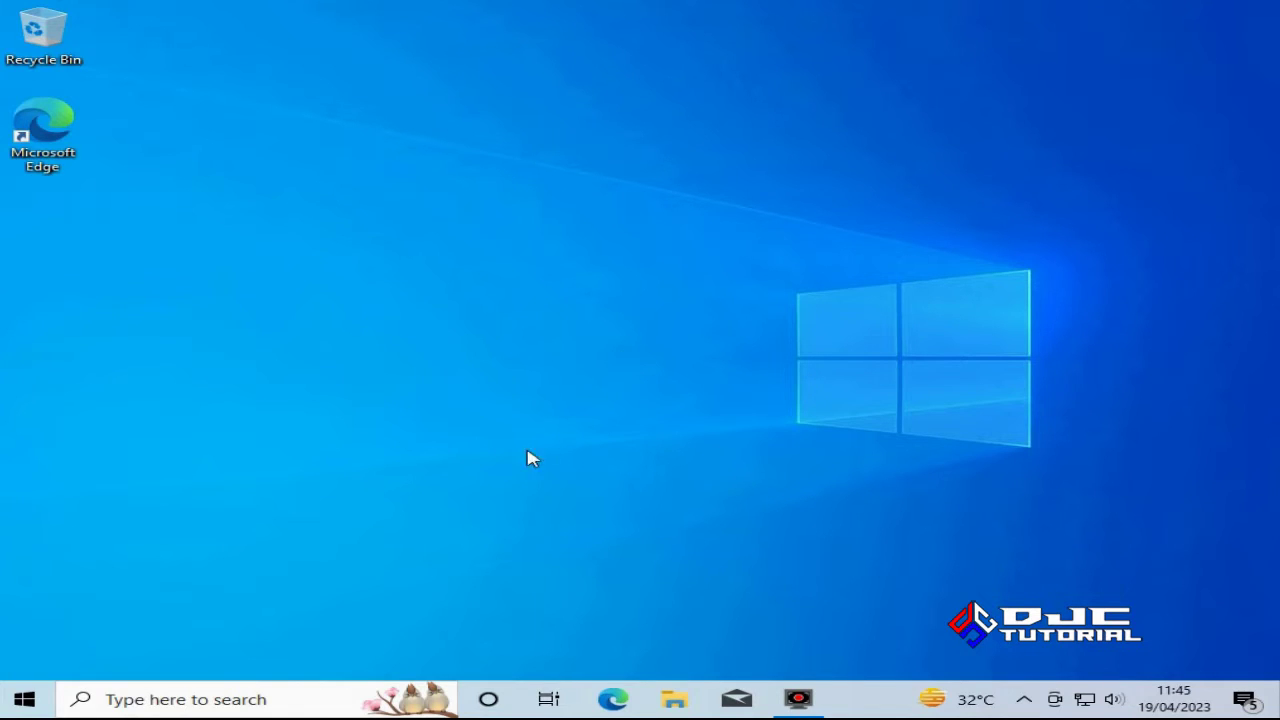
{"action": "left_click", "coordinate": [280, 698]}
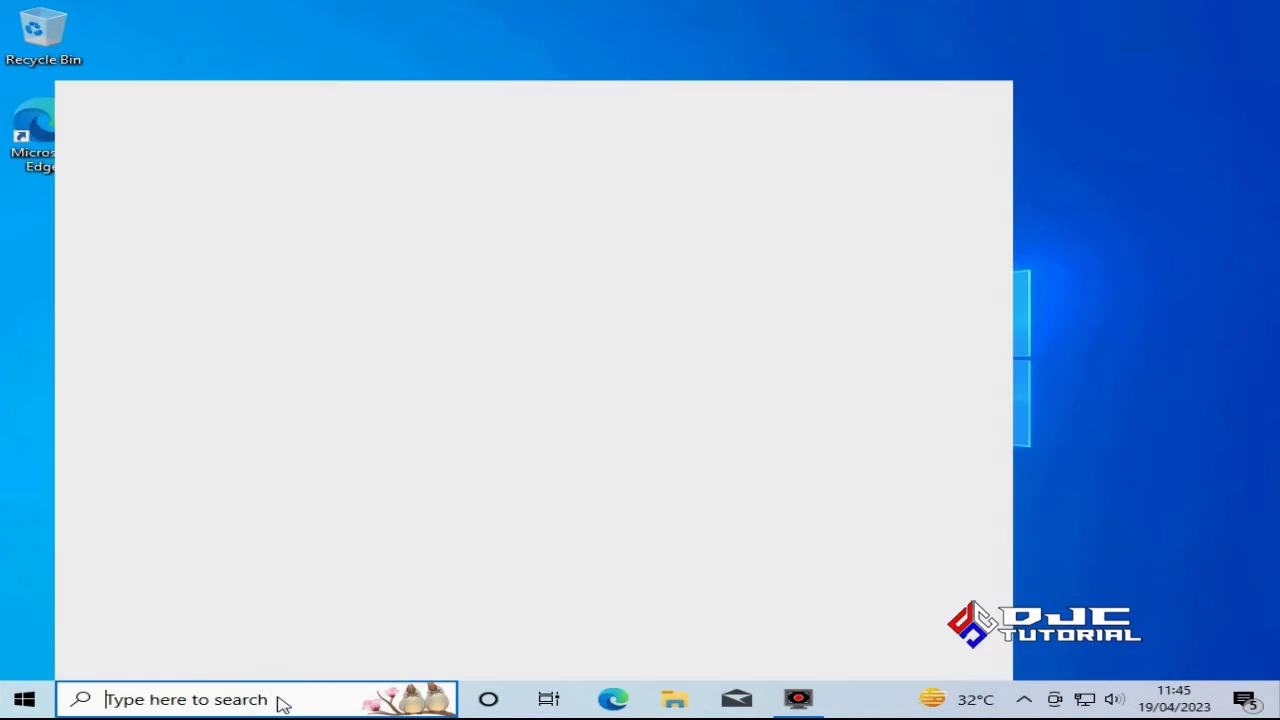
Search for 'cmd' and run Command Prompt as administrator, approving the UAC prompt
{"action": "type", "text": "c"}
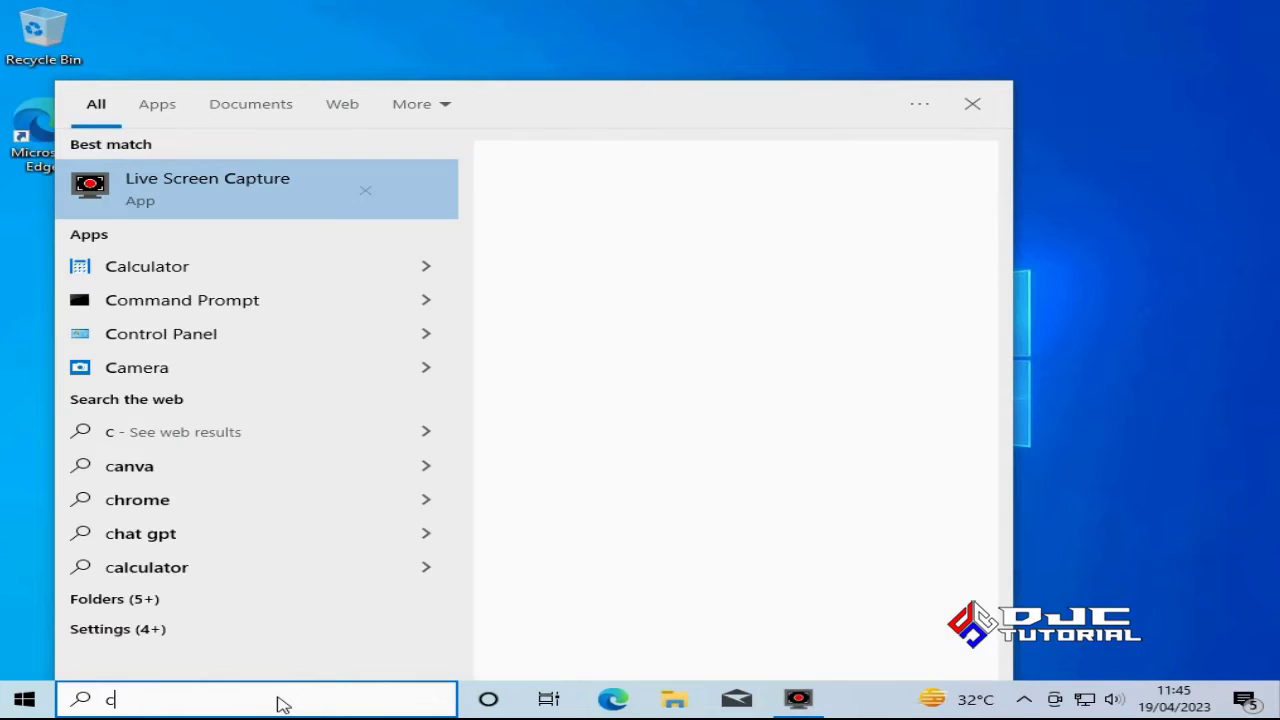
{"action": "type", "text": "md"}
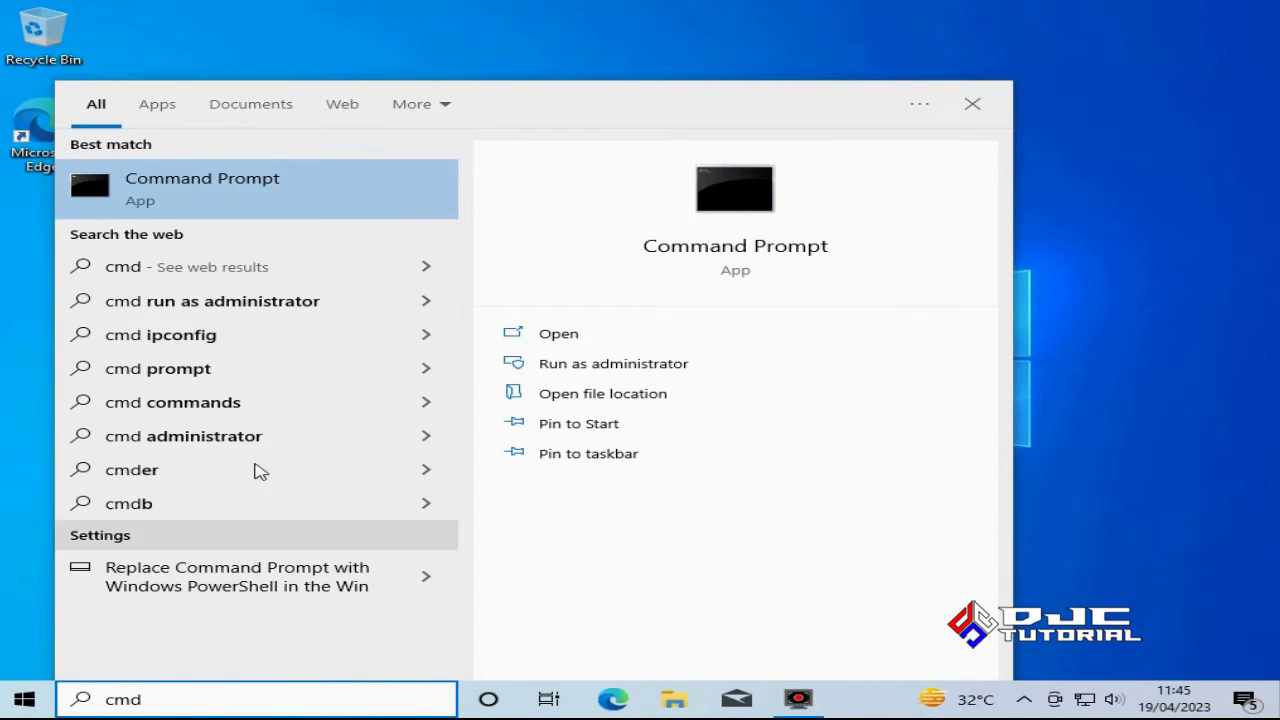
{"action": "right_click", "coordinate": [208, 191]}
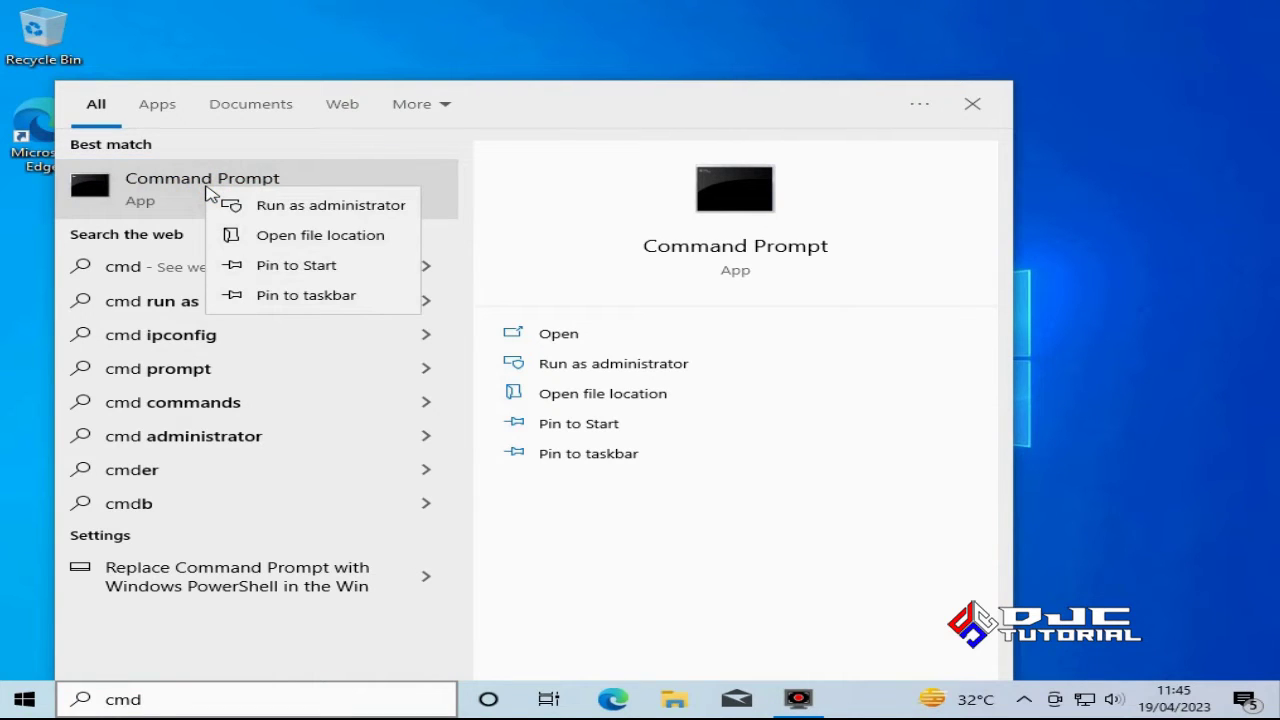
{"action": "left_click", "coordinate": [298, 206]}
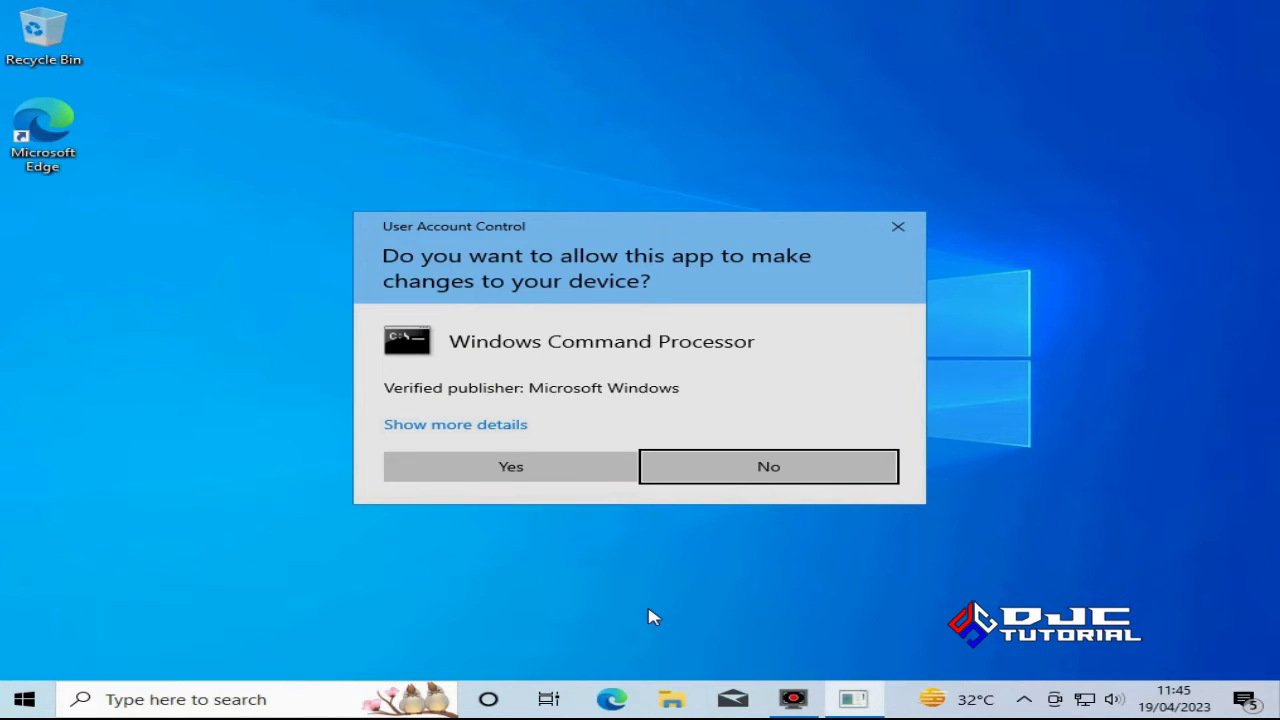
{"action": "left_click", "coordinate": [541, 478]}
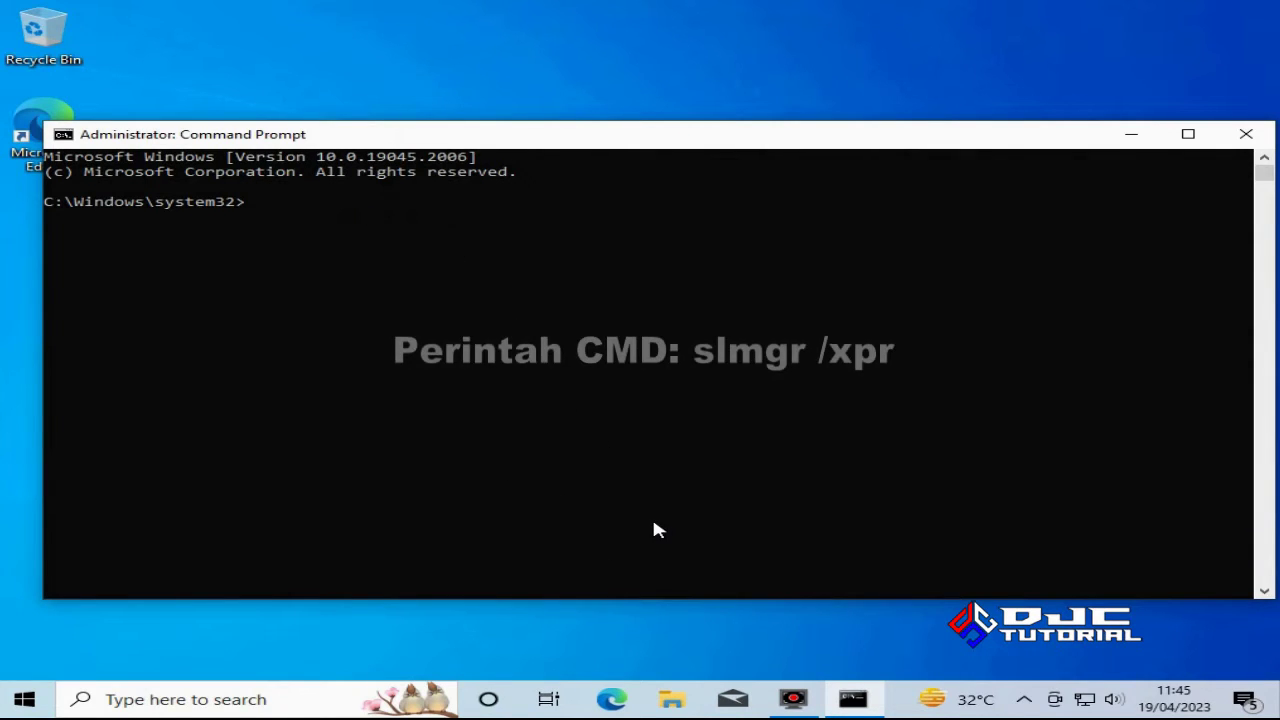
Run slmgr /xpr to confirm permanent activation, then close the Command Prompt
{"action": "type", "text": "sl"}
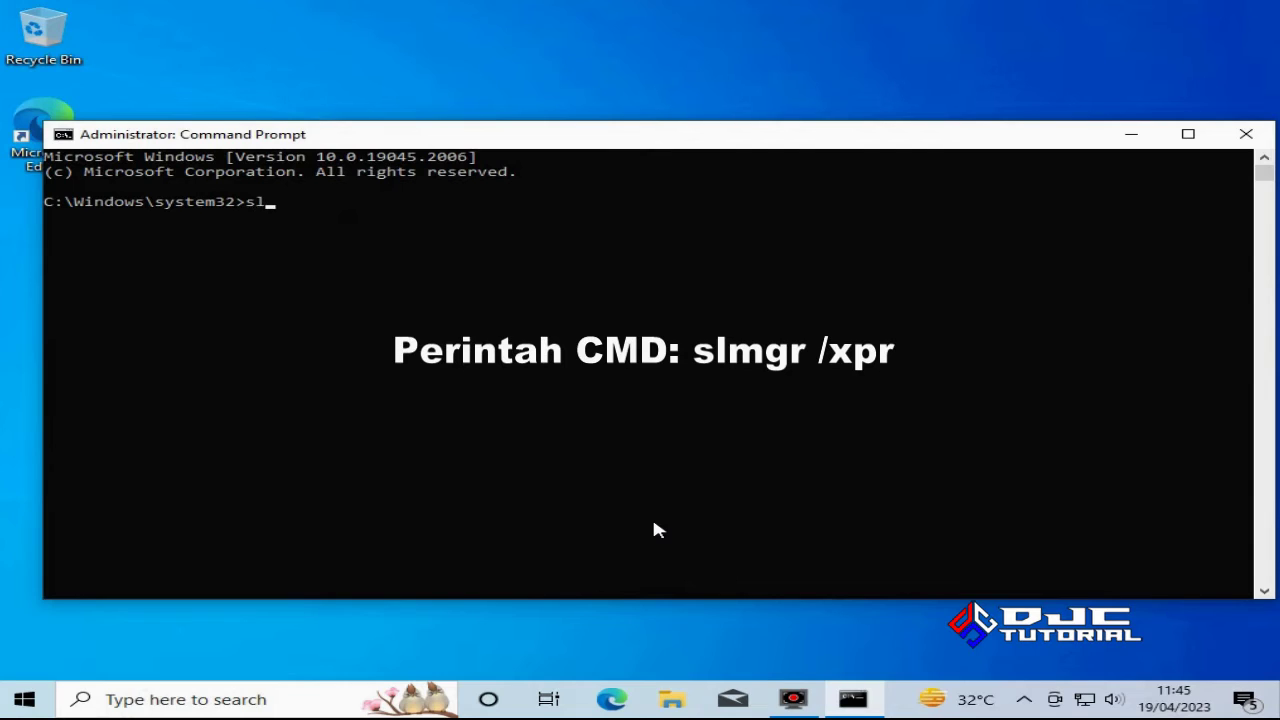
{"action": "type", "text": "mgr /xpr"}
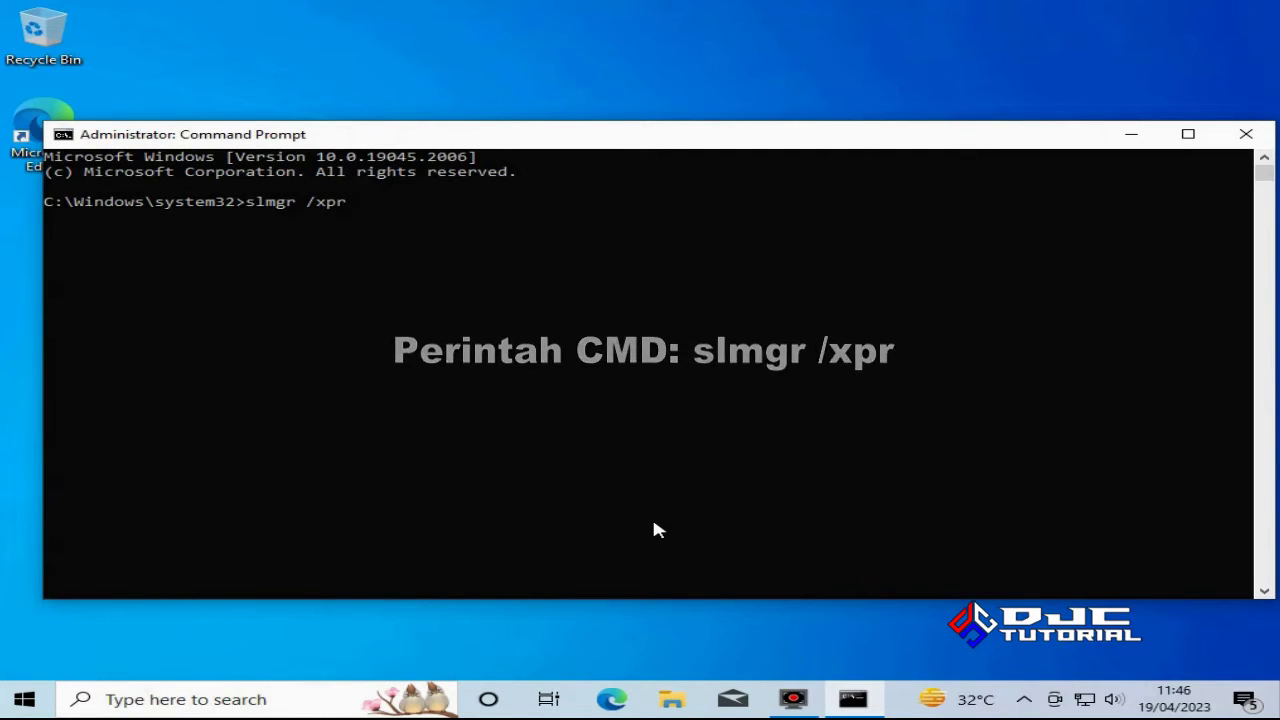
{"action": "key", "text": "Return"}
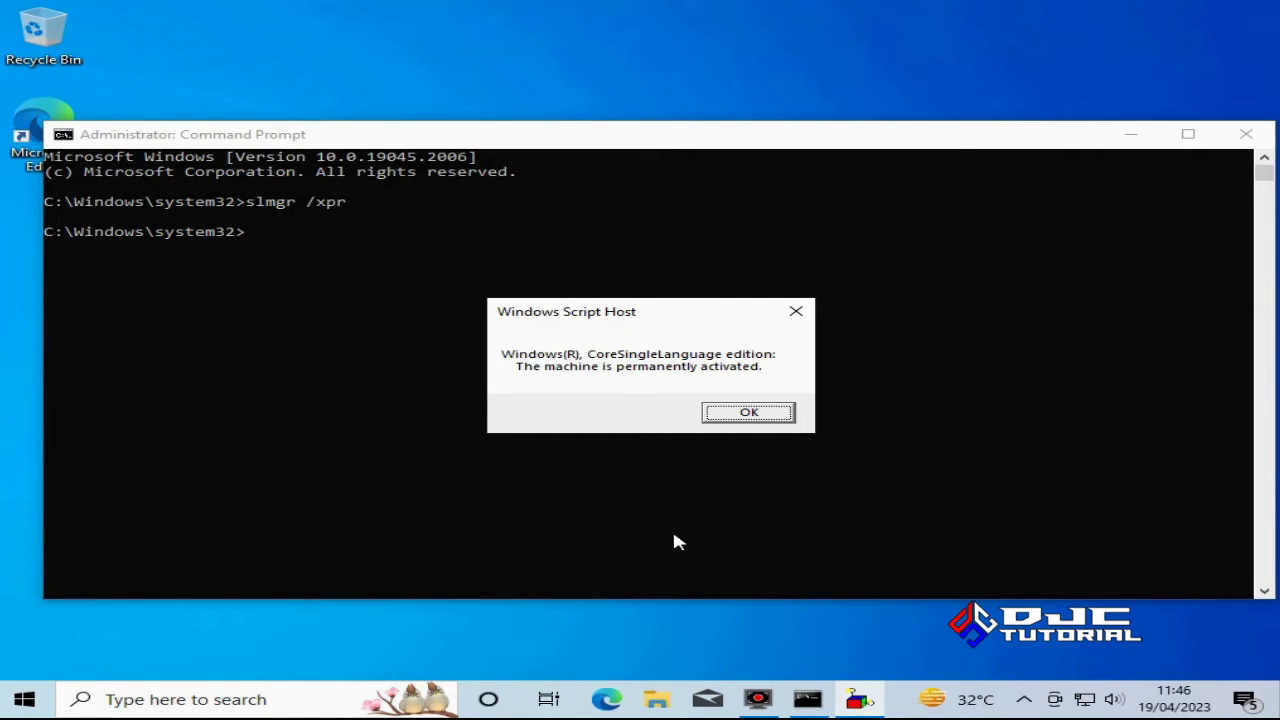
{"action": "left_click", "coordinate": [747, 411]}
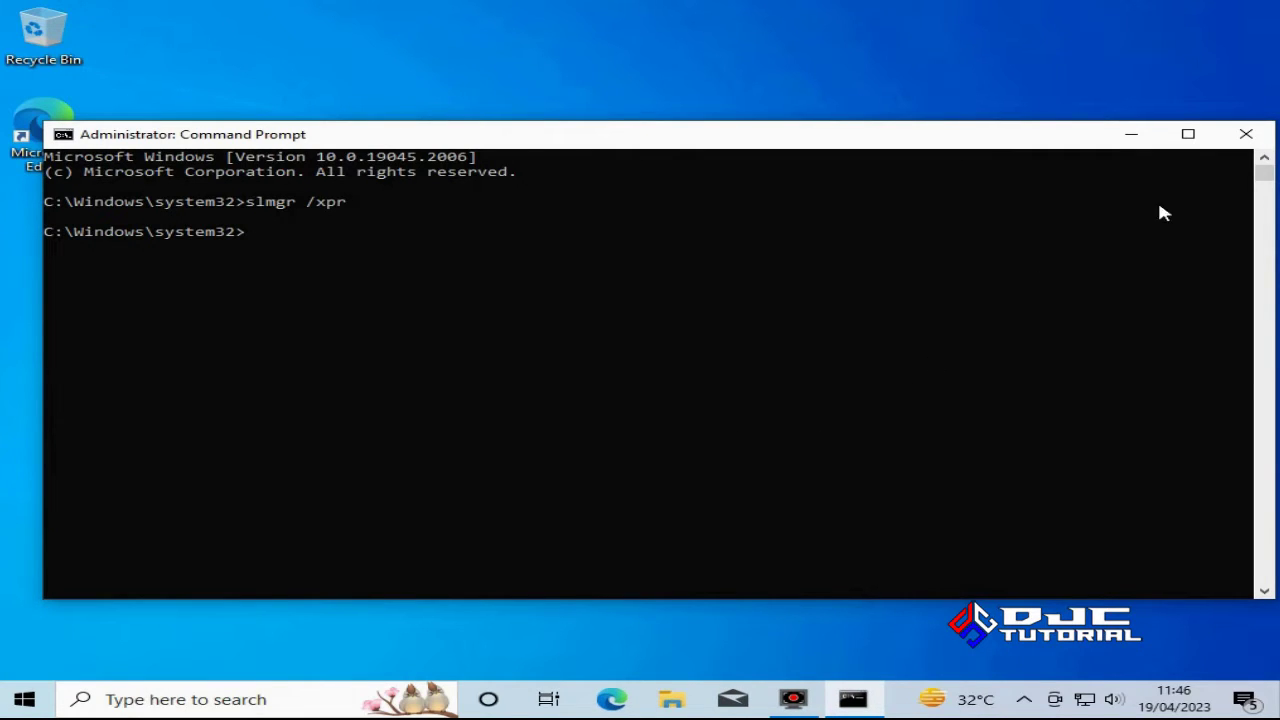
{"action": "left_click", "coordinate": [1245, 134]}
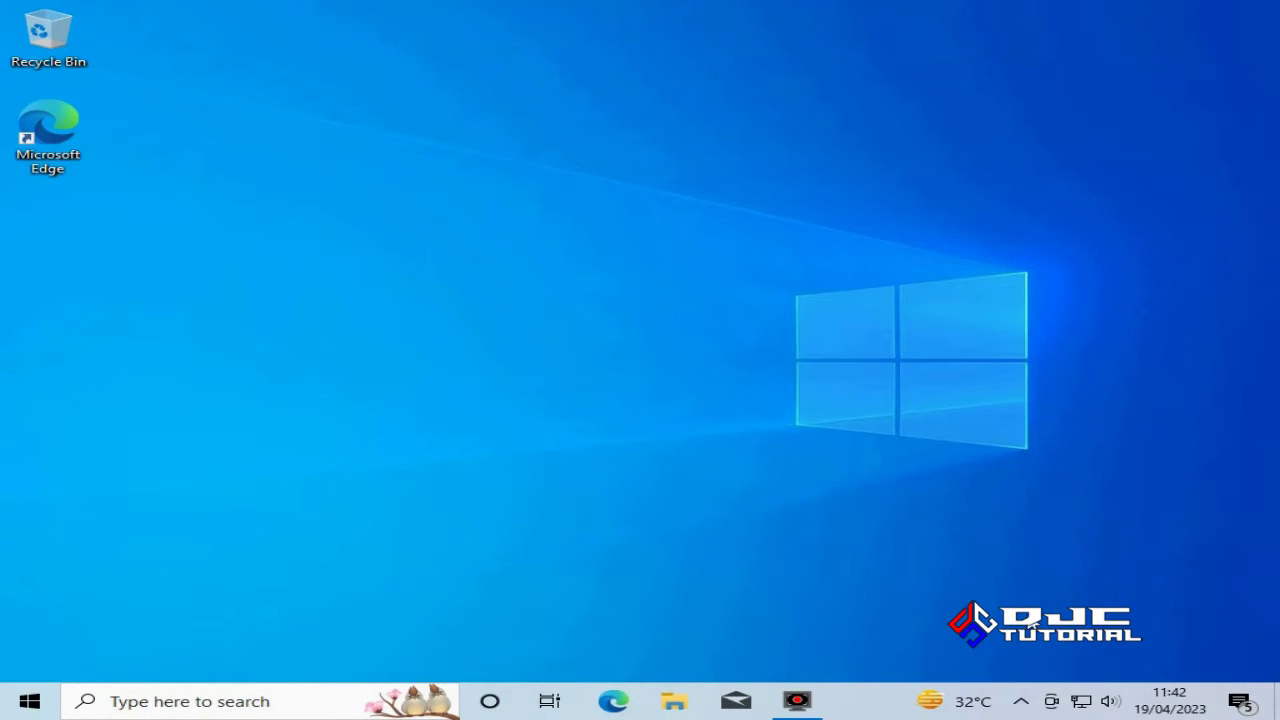
{"action": "left_click", "coordinate": [1080, 699]}
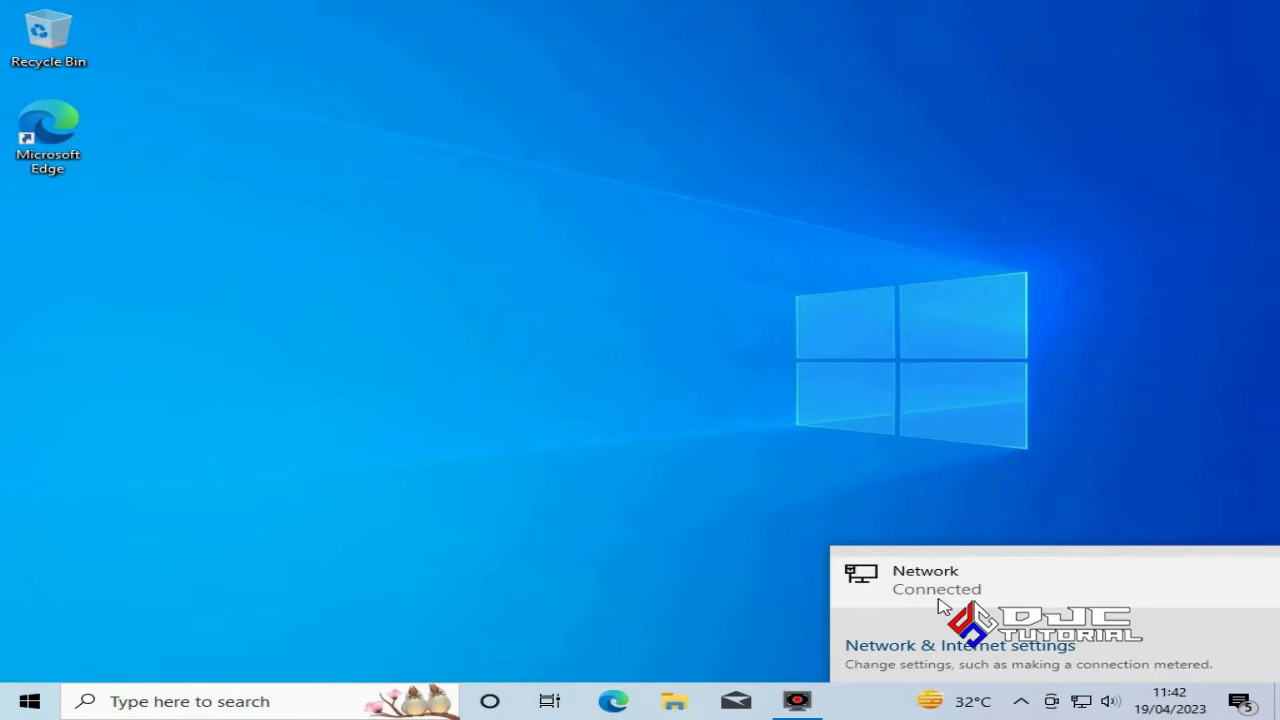
{"action": "left_click", "coordinate": [590, 330]}
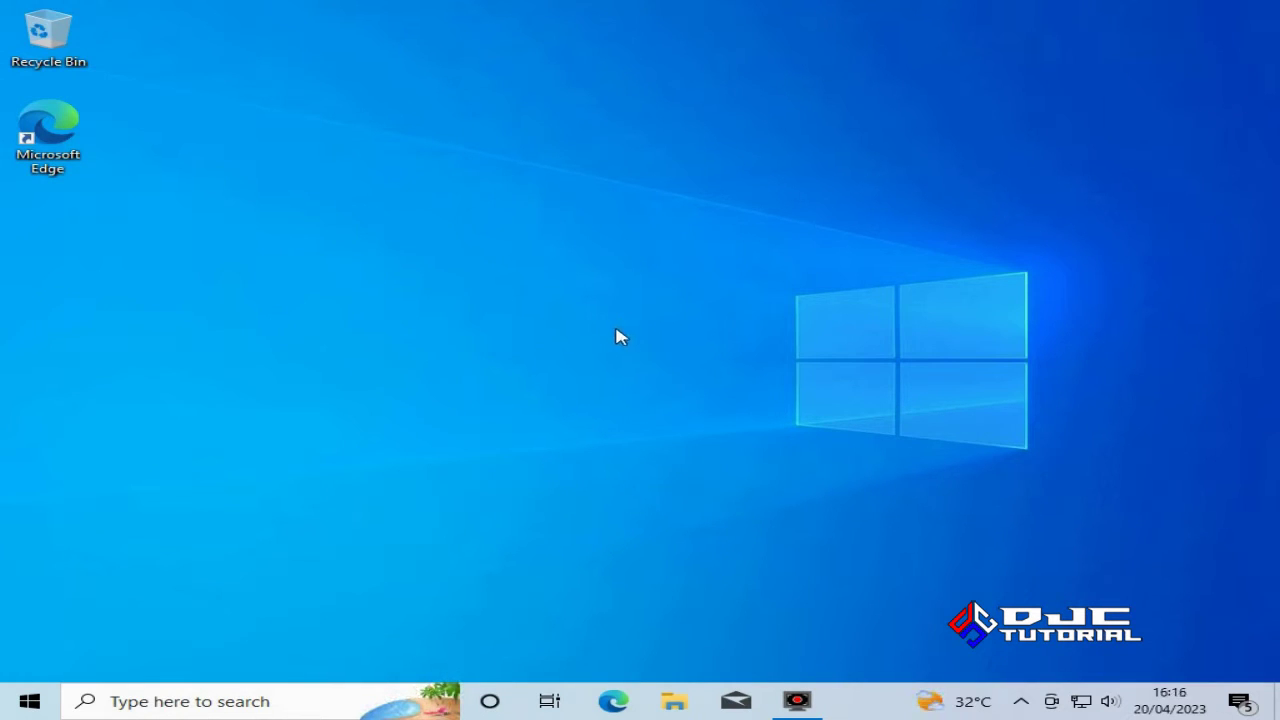
Open Computer Management for This PC from File Explorer
{"action": "left_click", "coordinate": [673, 699]}
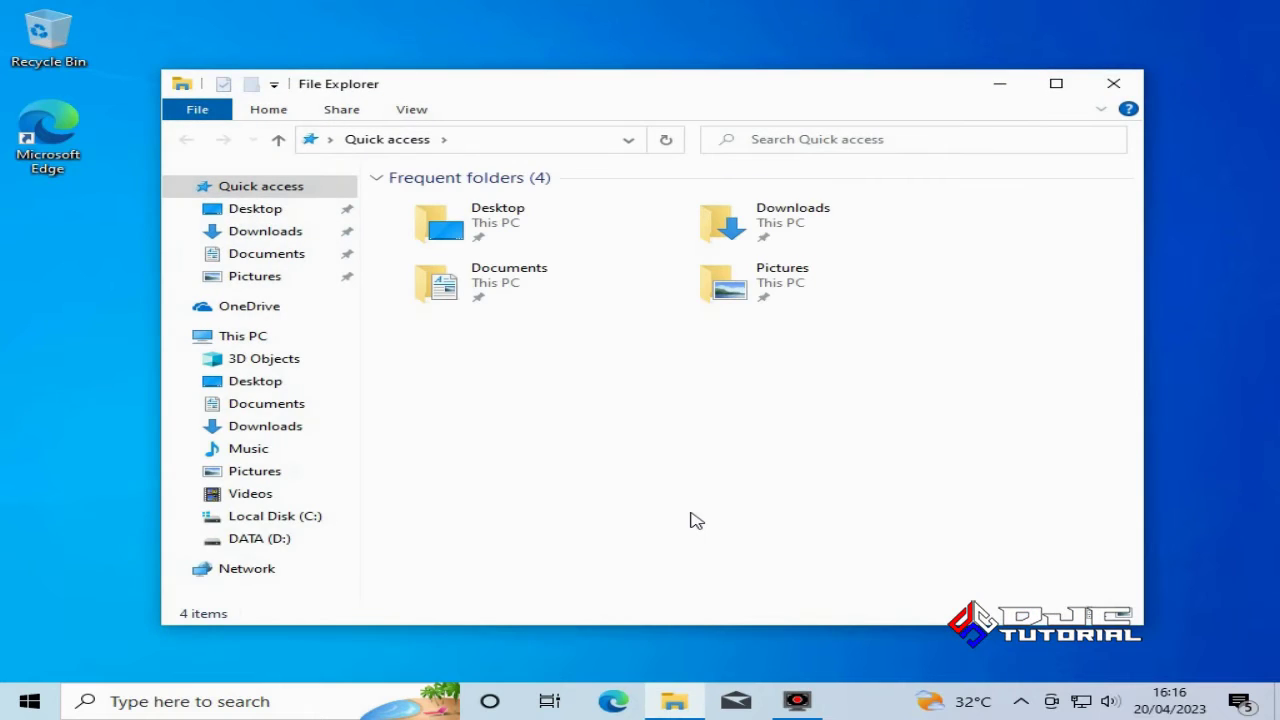
{"action": "right_click", "coordinate": [241, 347]}
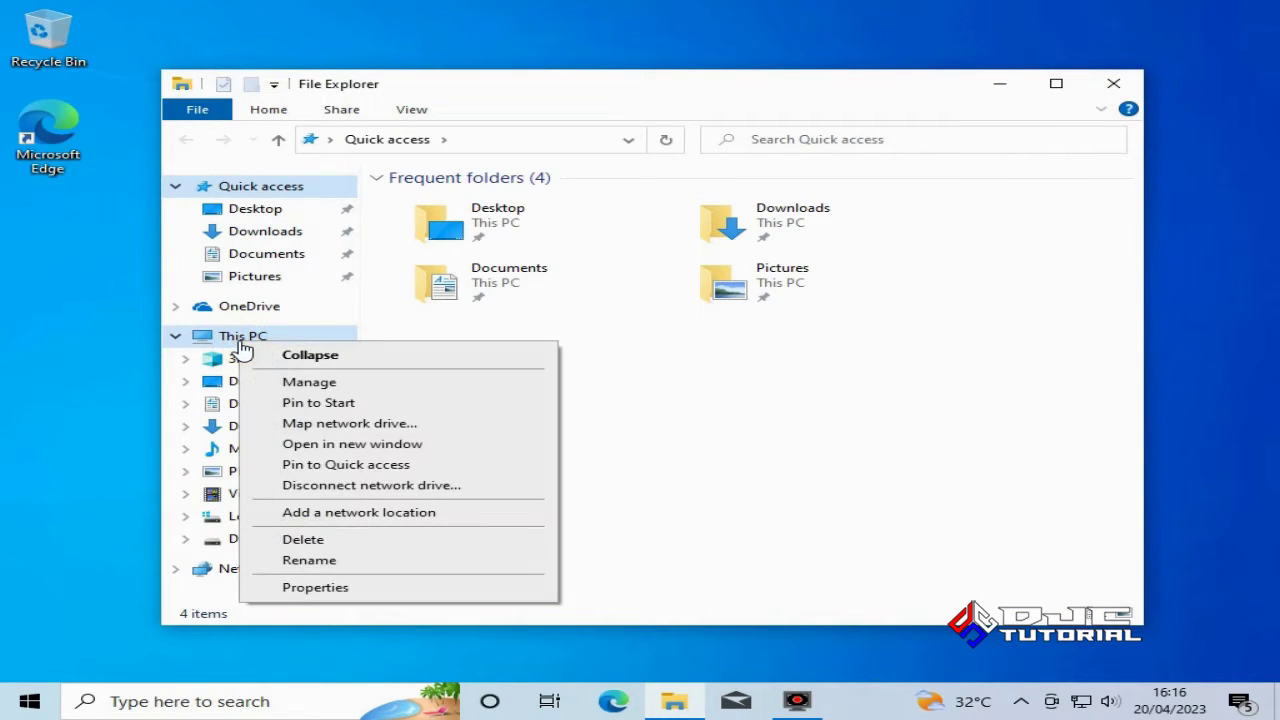
{"action": "left_click", "coordinate": [340, 382]}
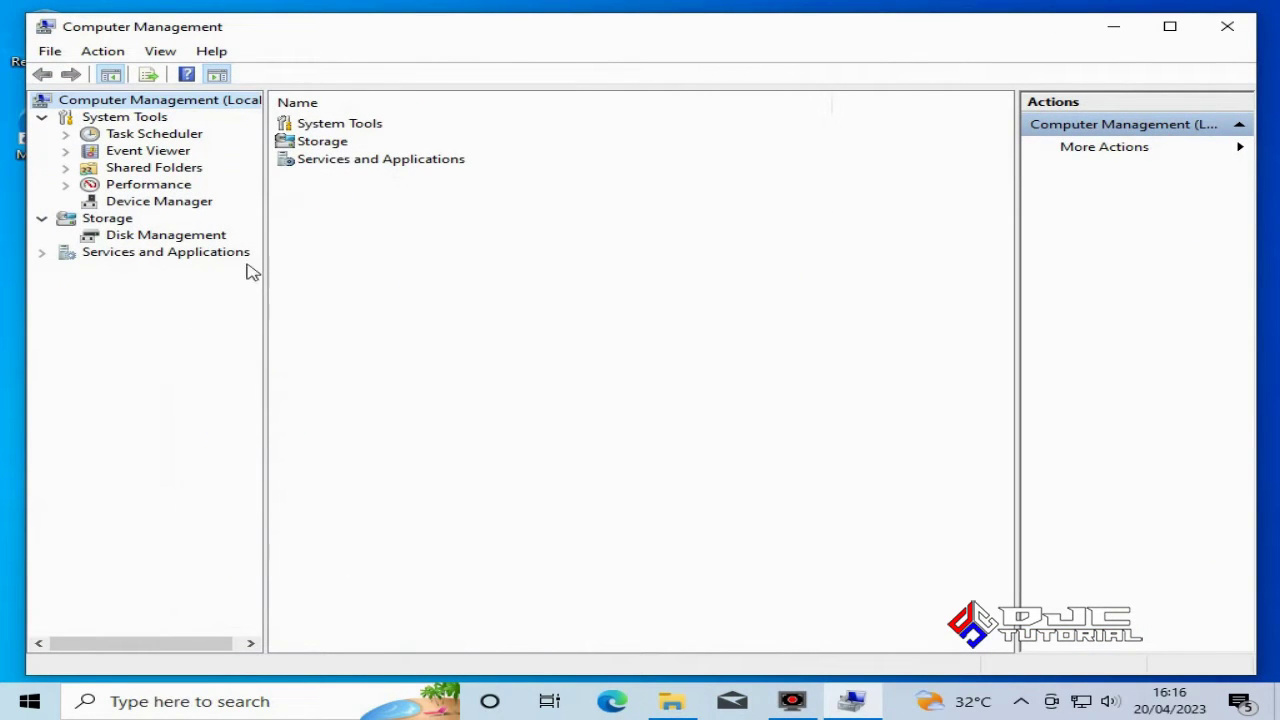
In Device Manager, expand Display adapters and select the unrecognised Network Controller
{"action": "left_click", "coordinate": [180, 203]}
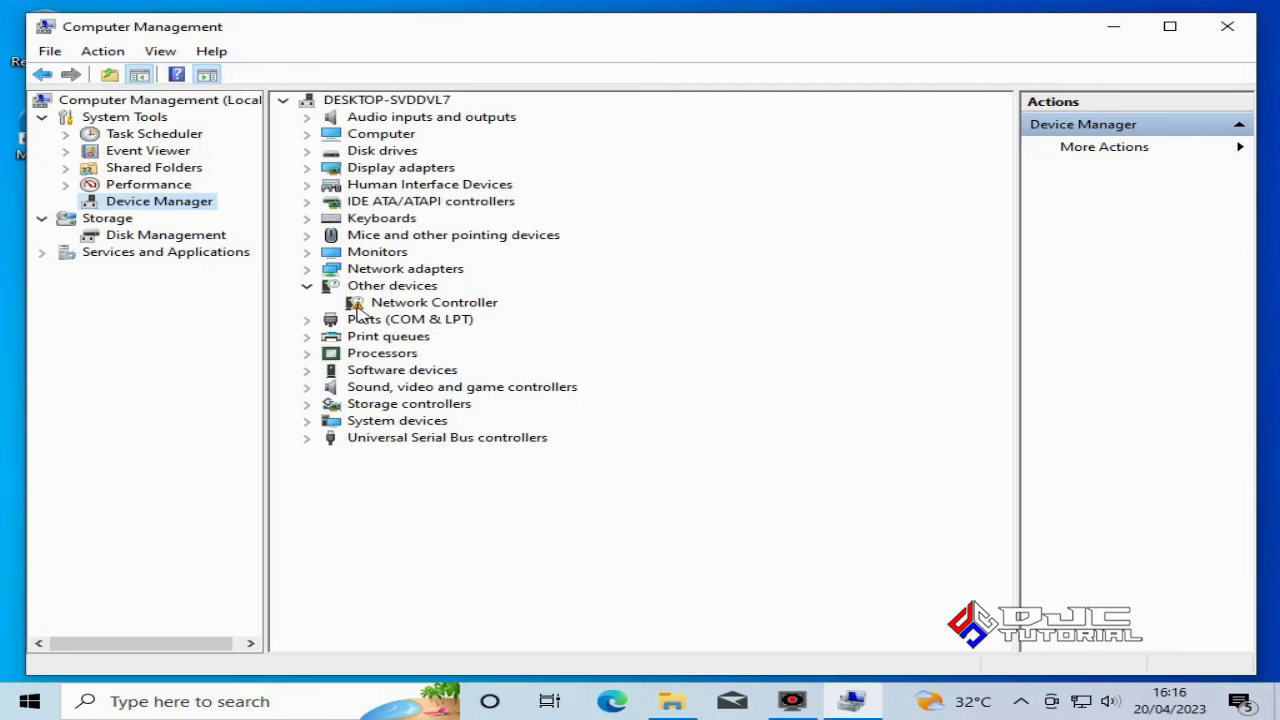
{"action": "left_click", "coordinate": [308, 168]}
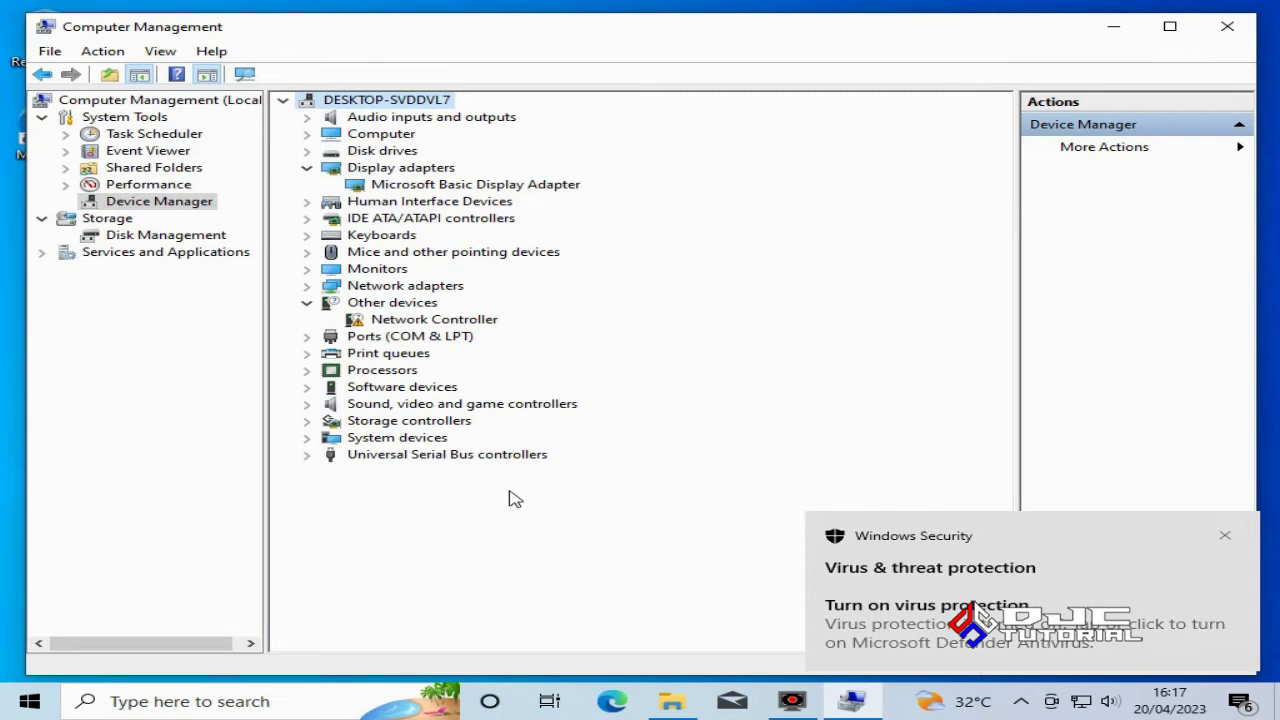
{"action": "left_click", "coordinate": [446, 325]}
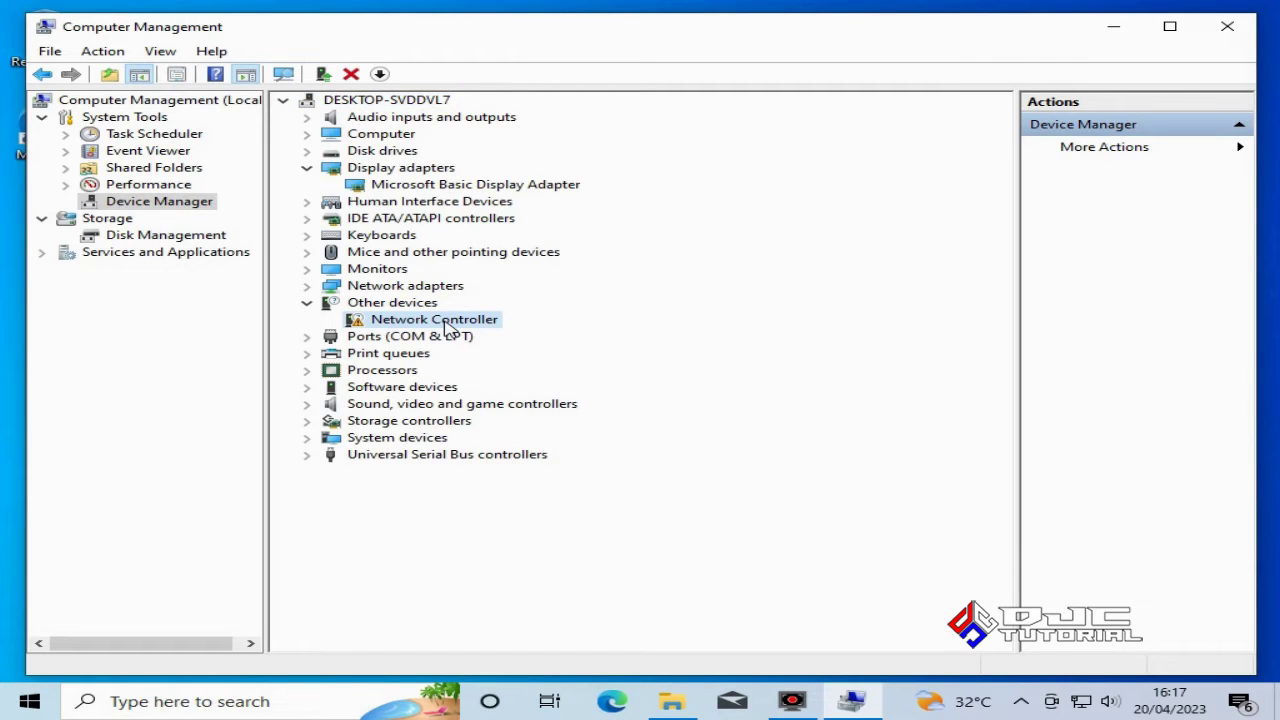
{"action": "right_click", "coordinate": [446, 327]}
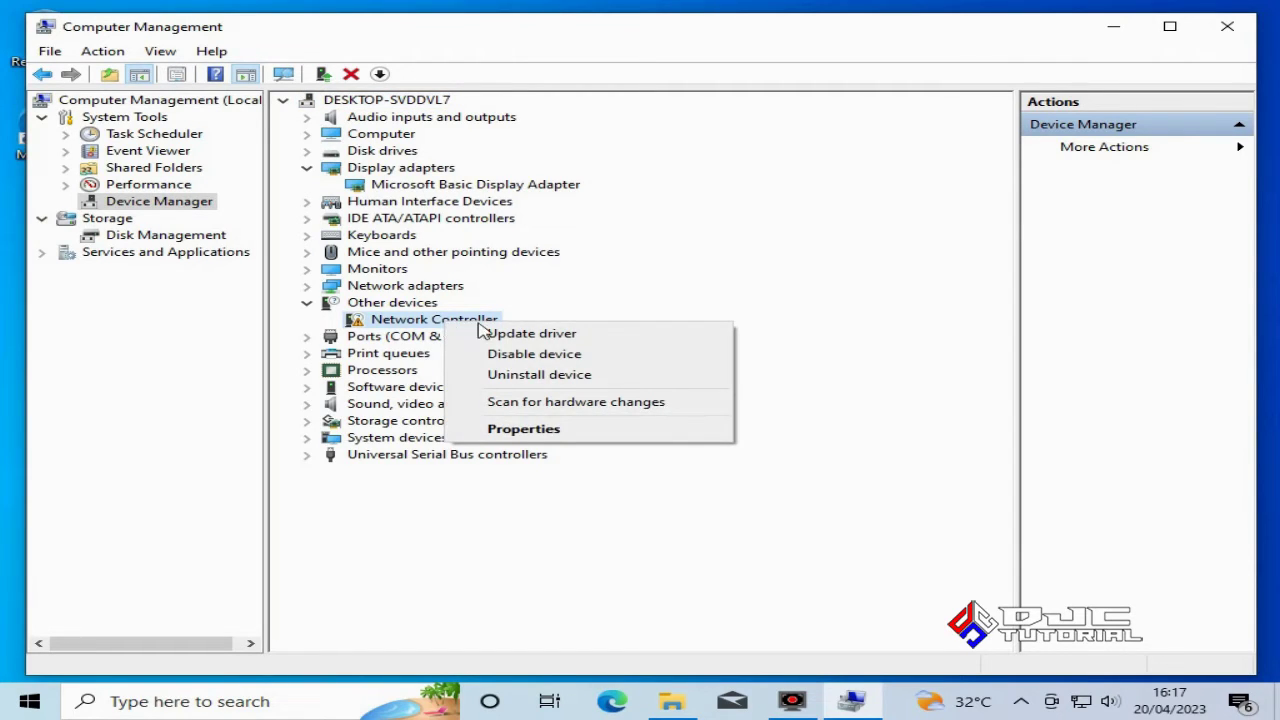
Search automatically for a Network Controller driver, then look for one on Windows Update
{"action": "left_click", "coordinate": [533, 344]}
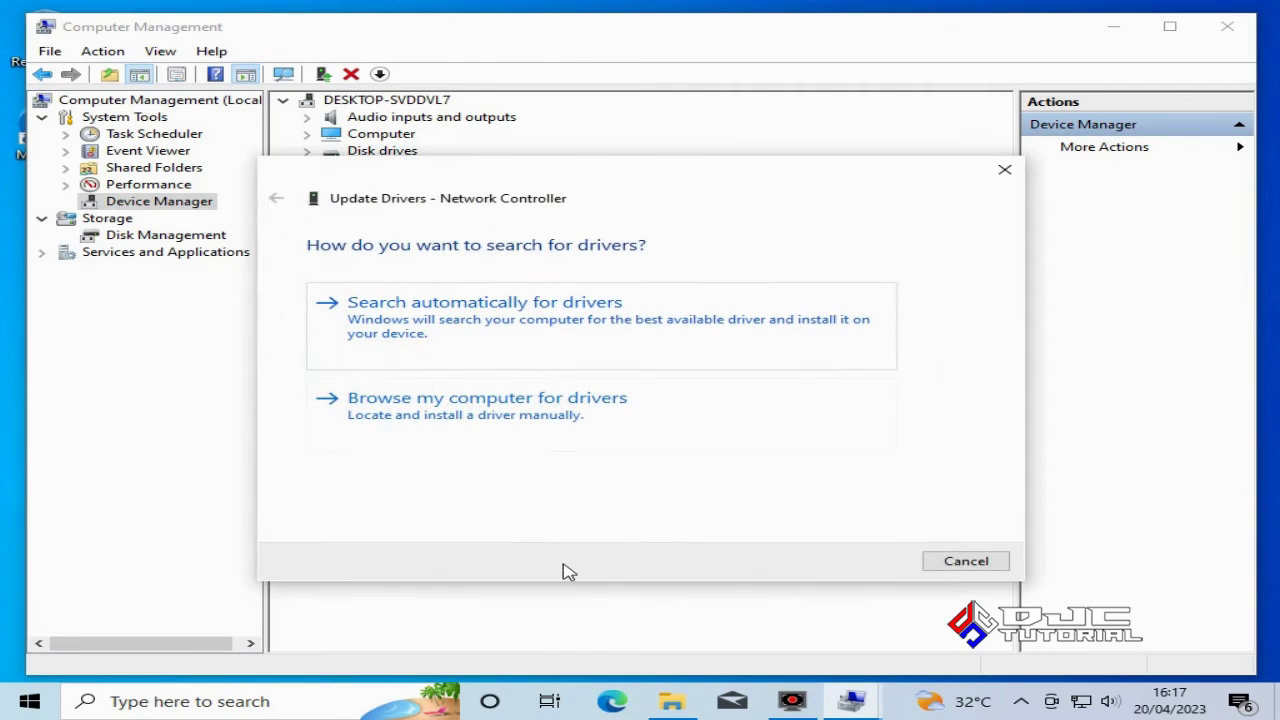
{"action": "left_click", "coordinate": [523, 327]}
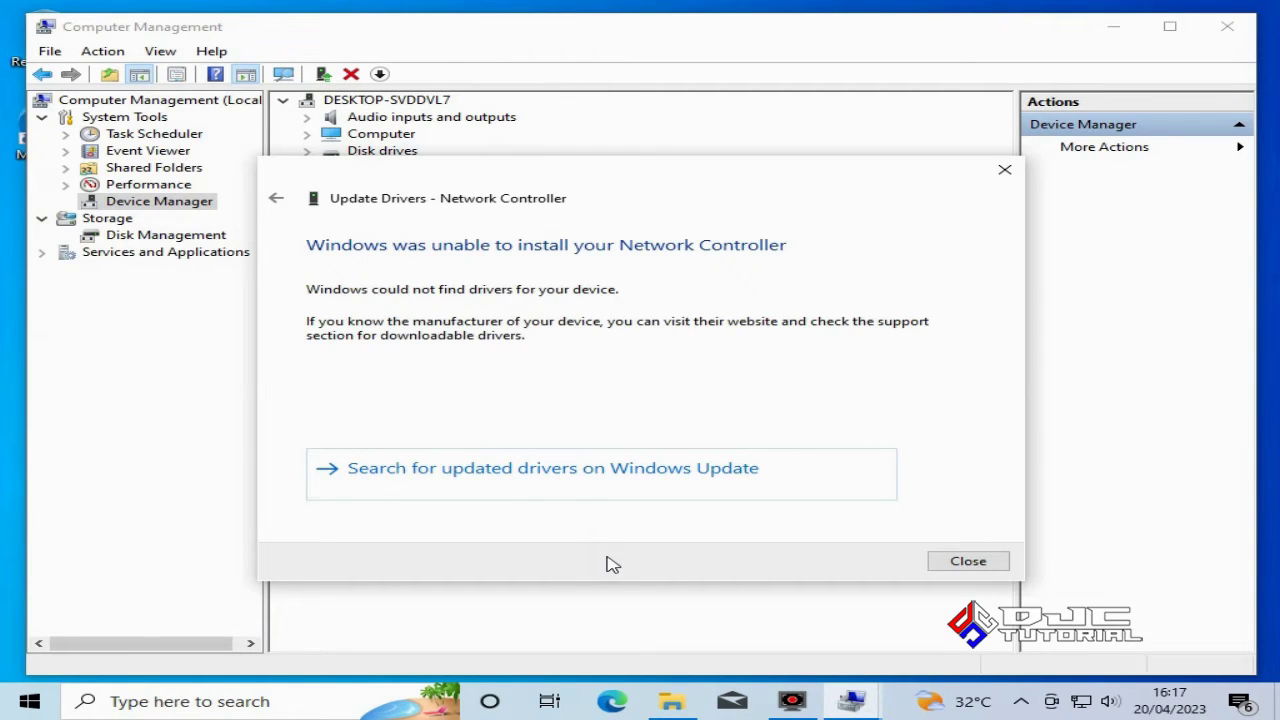
{"action": "left_click", "coordinate": [593, 488]}
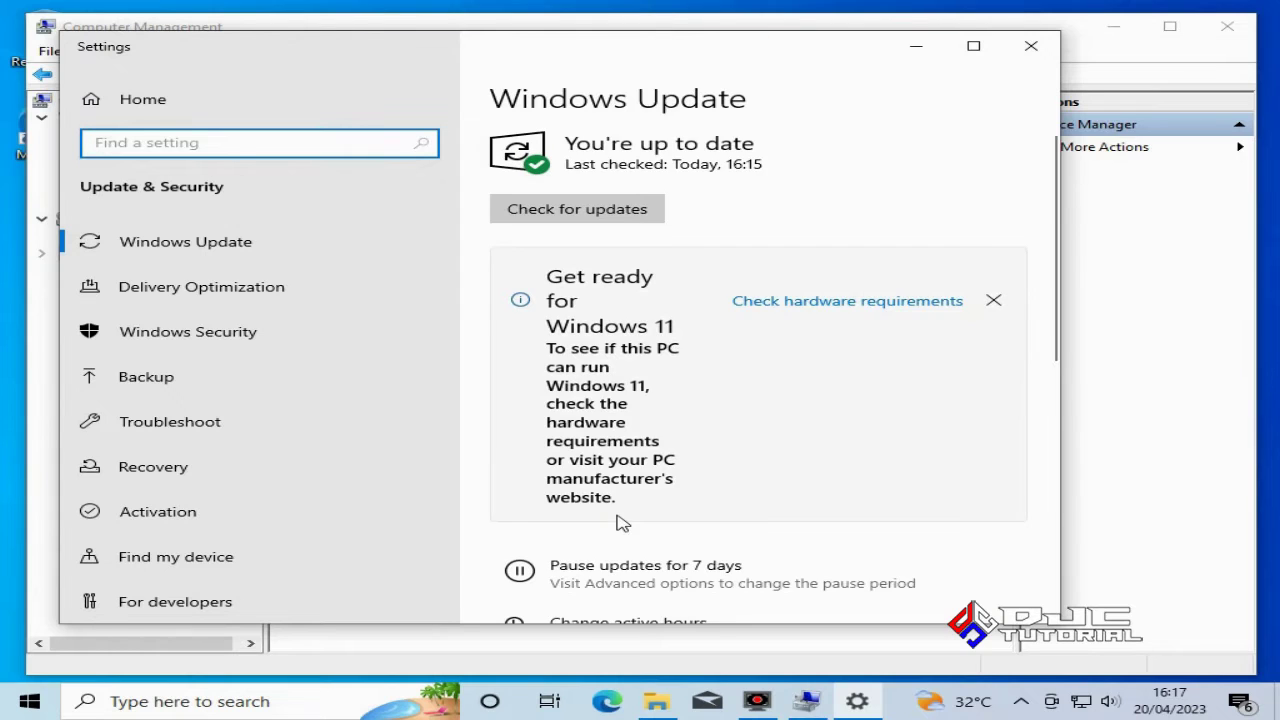
Run a Windows Update check, then view the optional updates list
{"action": "left_click", "coordinate": [582, 219]}
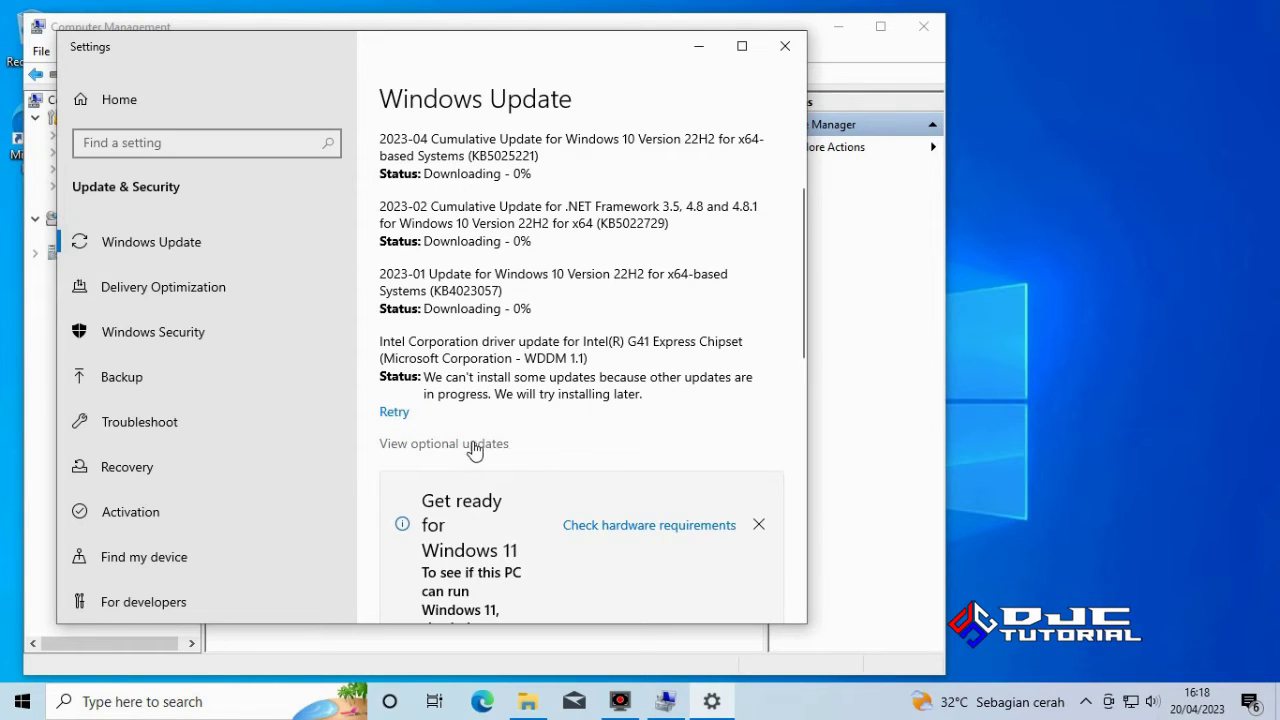
{"action": "left_click", "coordinate": [474, 444]}
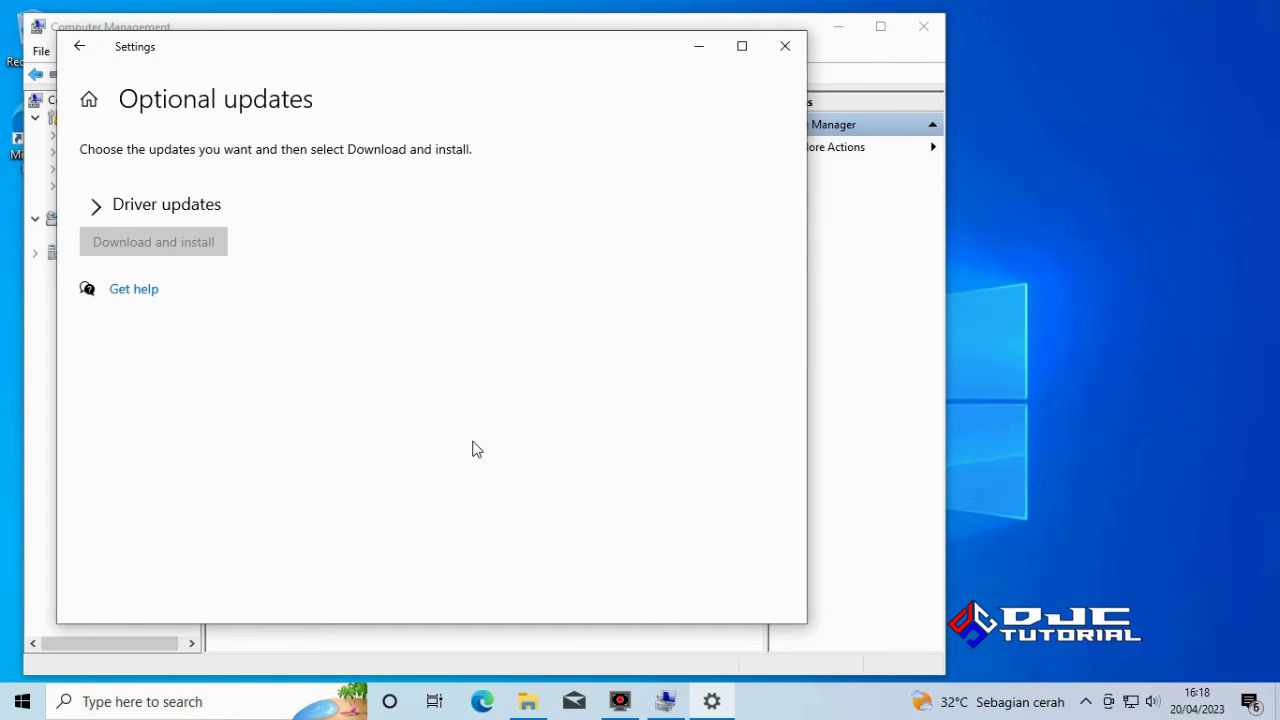
Download and install the Ralink Linksys Wireless-G PCI Adapter driver from Driver updates
{"action": "left_click", "coordinate": [98, 212]}
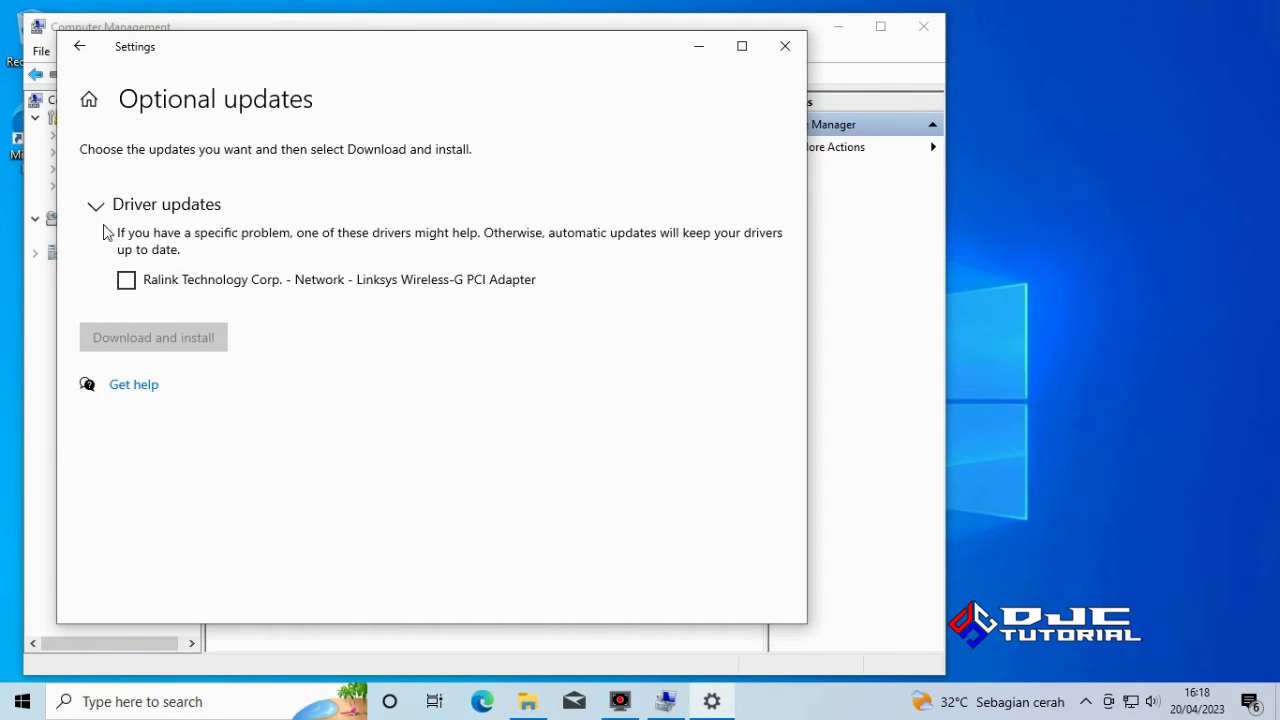
{"action": "left_click", "coordinate": [127, 282]}
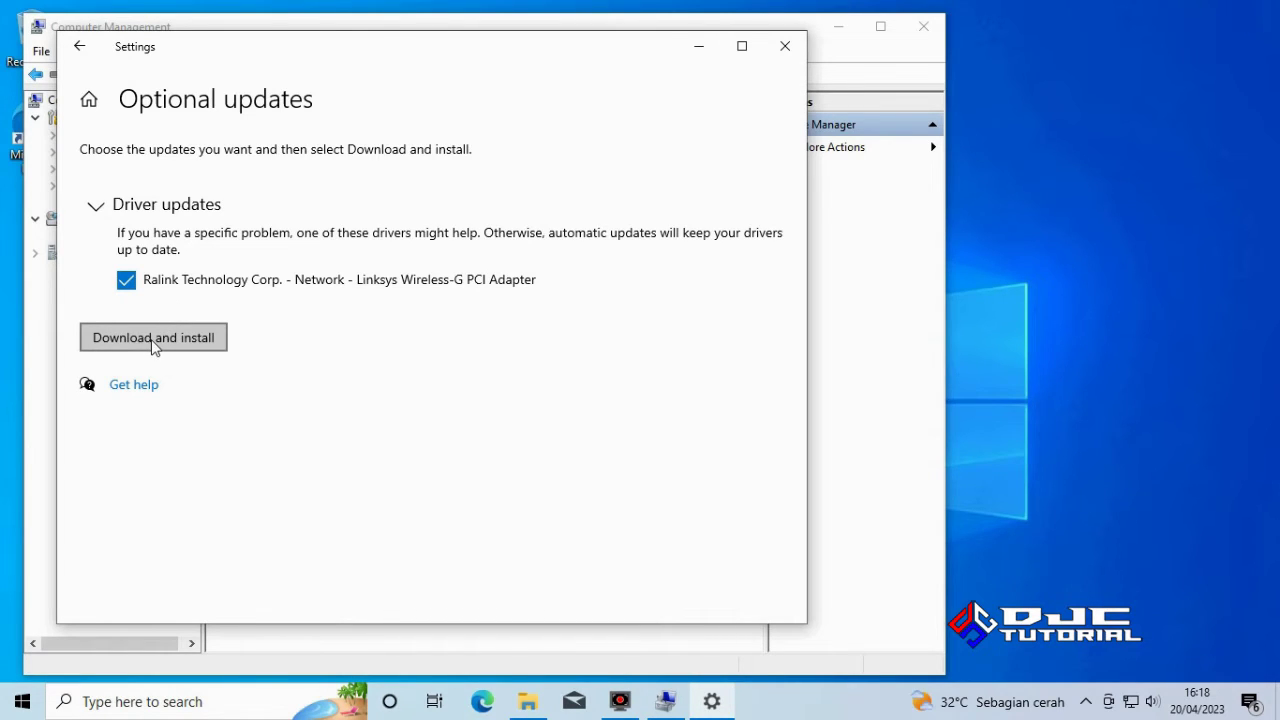
{"action": "left_click", "coordinate": [153, 340]}
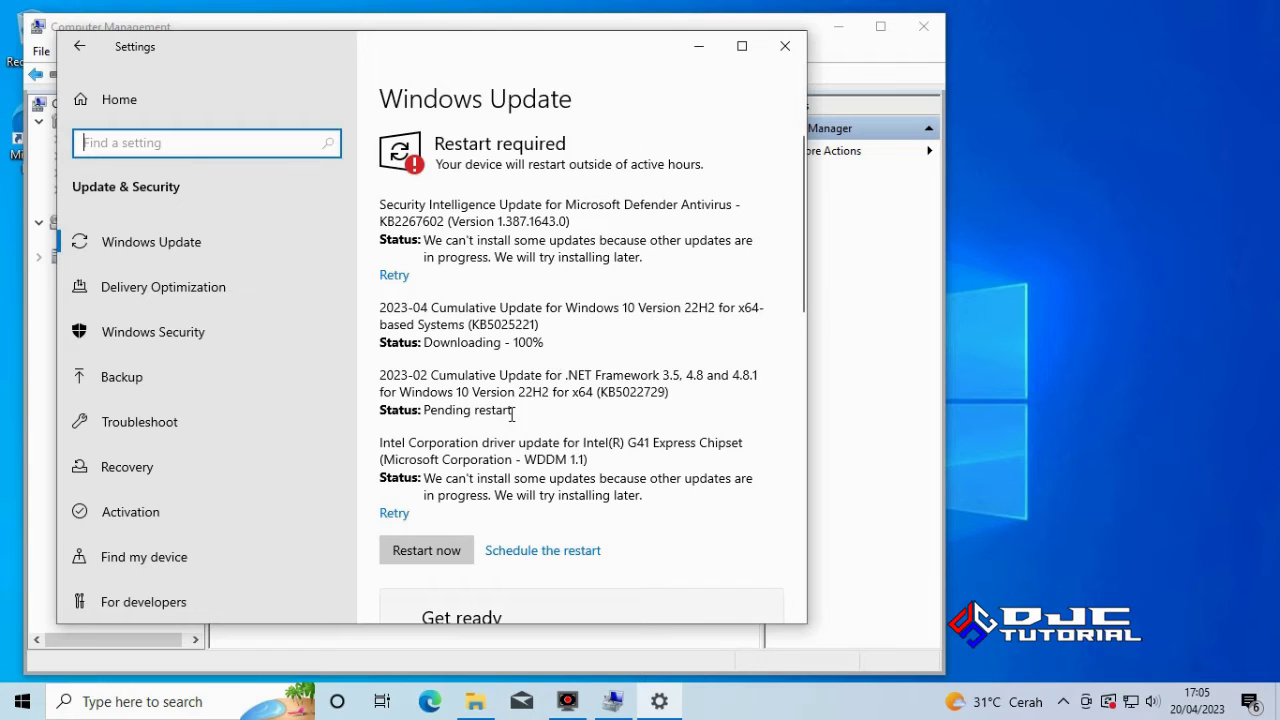
Restart the PC now to finish installing the updates
{"action": "left_click", "coordinate": [432, 556]}
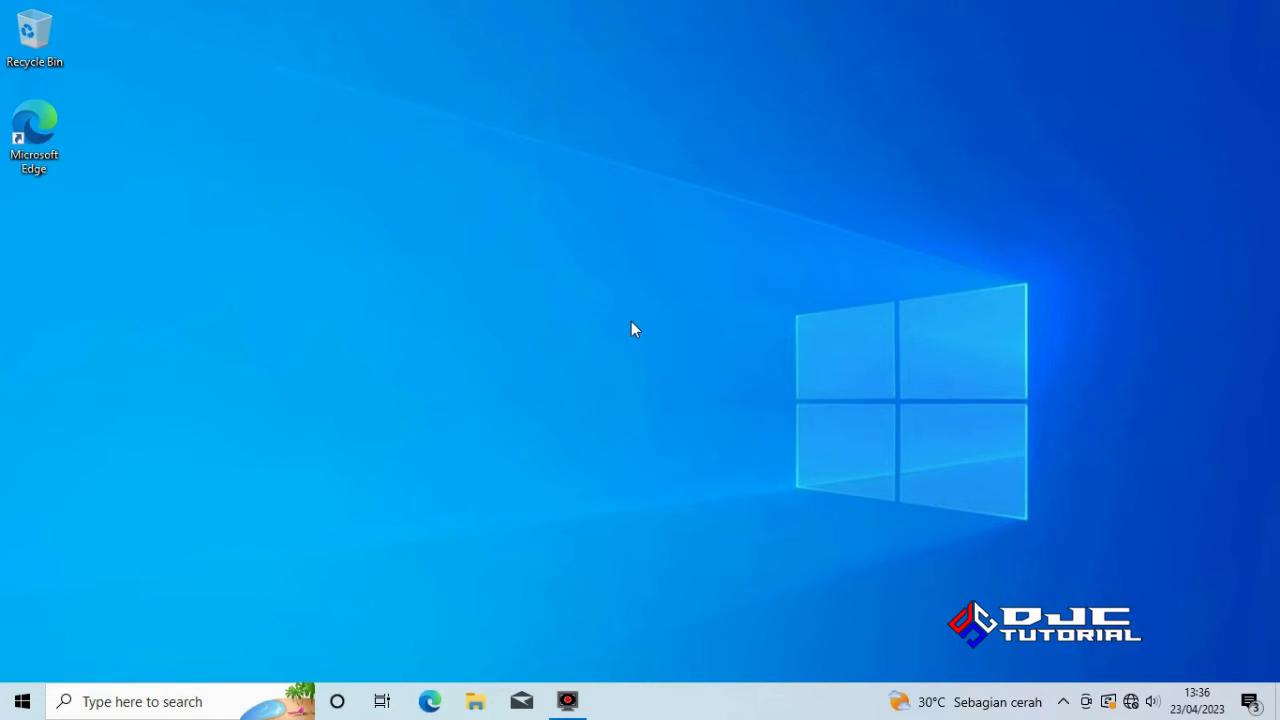
{"action": "left_click", "coordinate": [24, 703]}
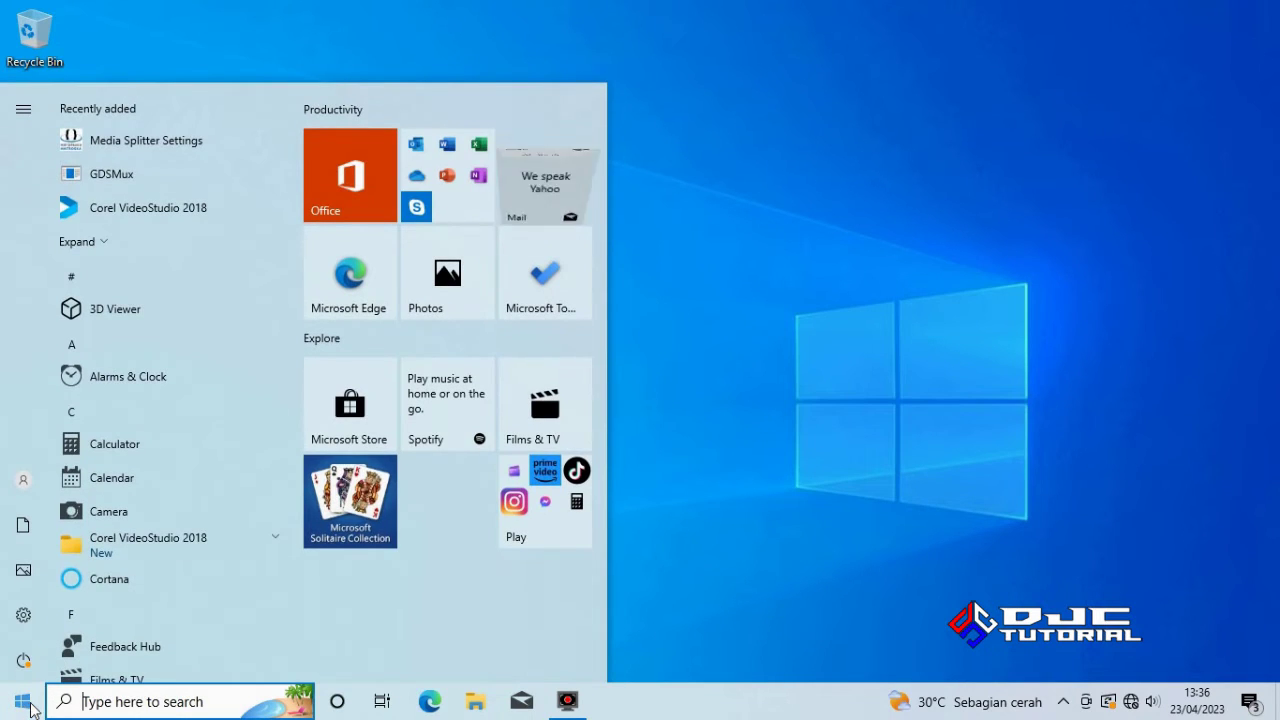
{"action": "left_click", "coordinate": [30, 661]}
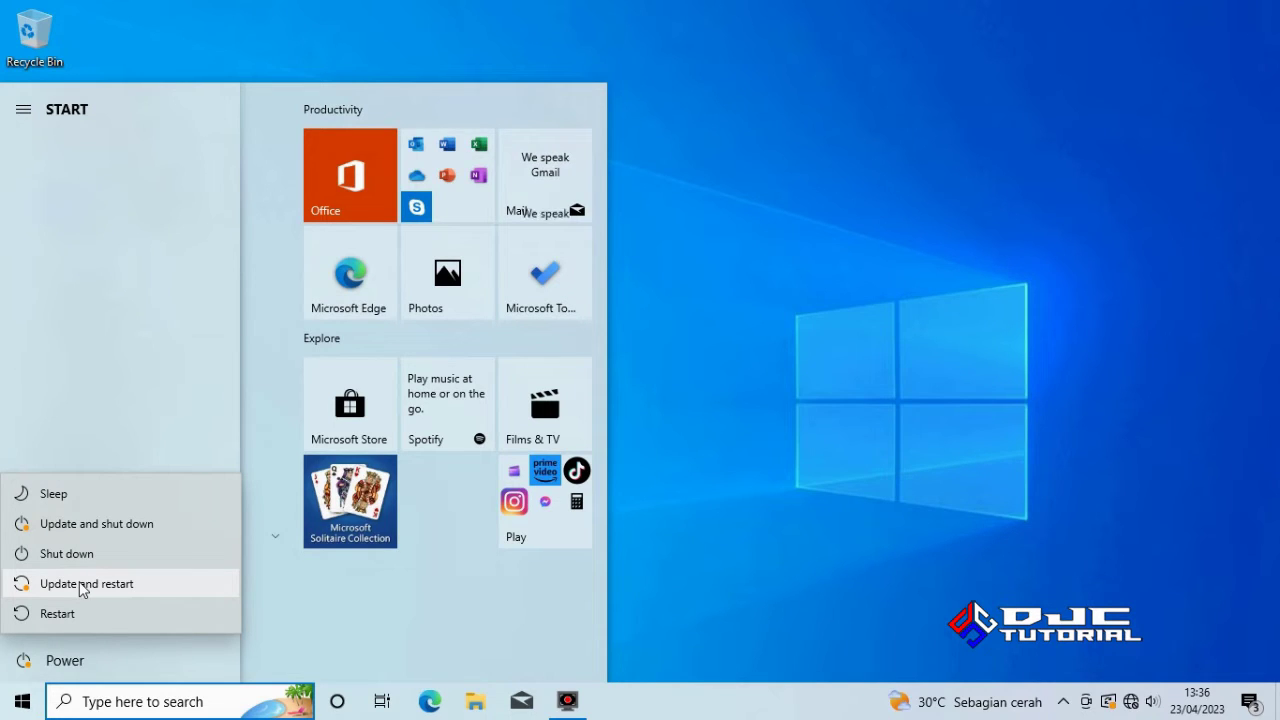
{"action": "left_click", "coordinate": [82, 588]}
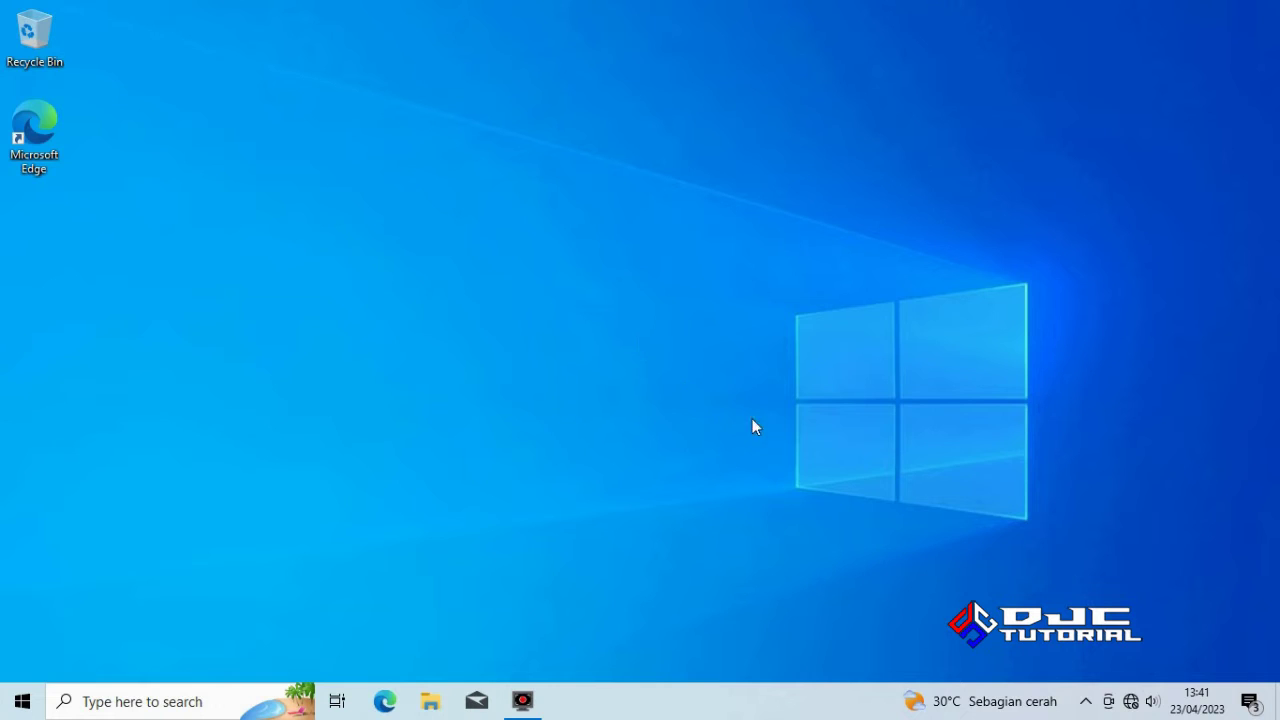
{"action": "left_click", "coordinate": [1131, 701]}
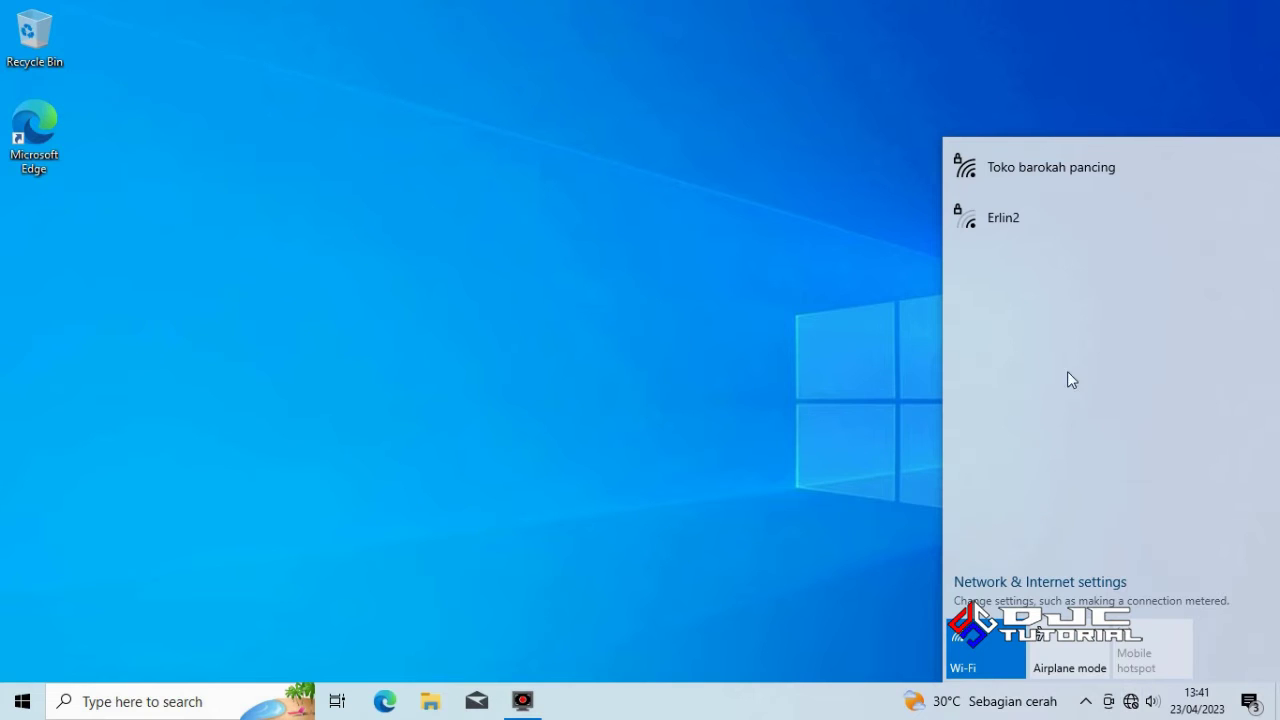
{"action": "left_click", "coordinate": [603, 385]}
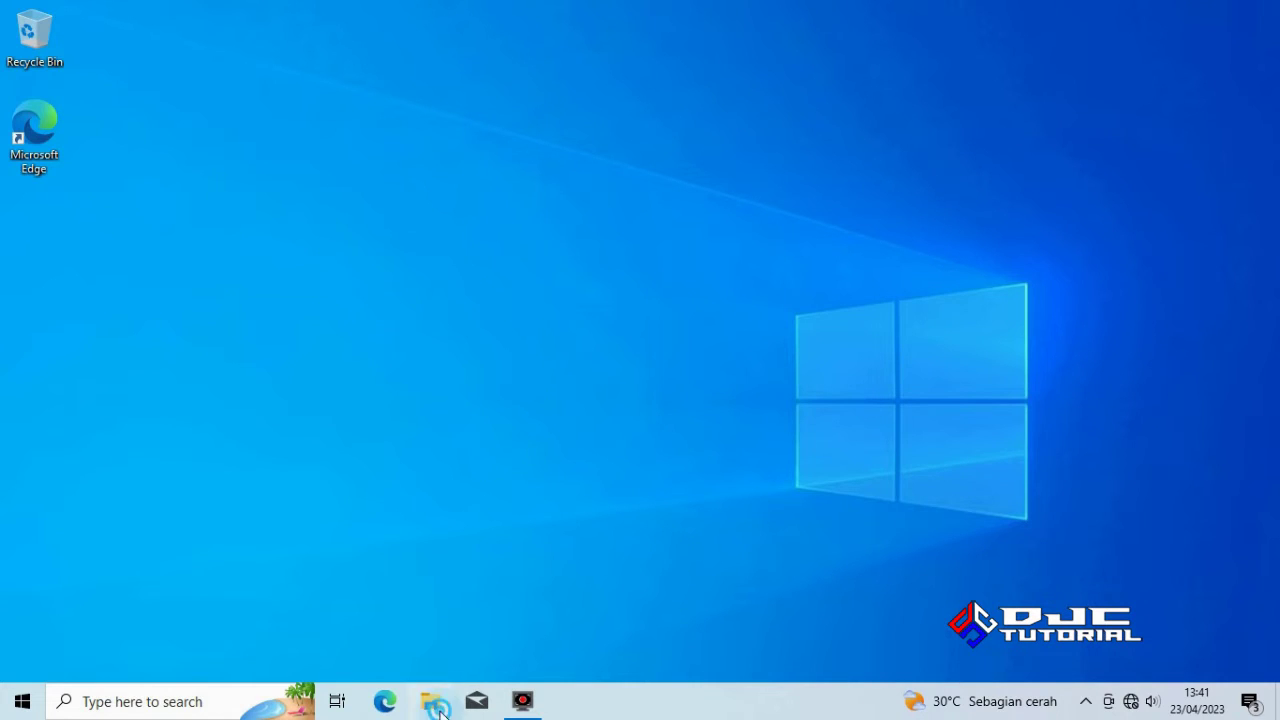
Open Computer Management for This PC from File Explorer
{"action": "key", "text": "super+e"}
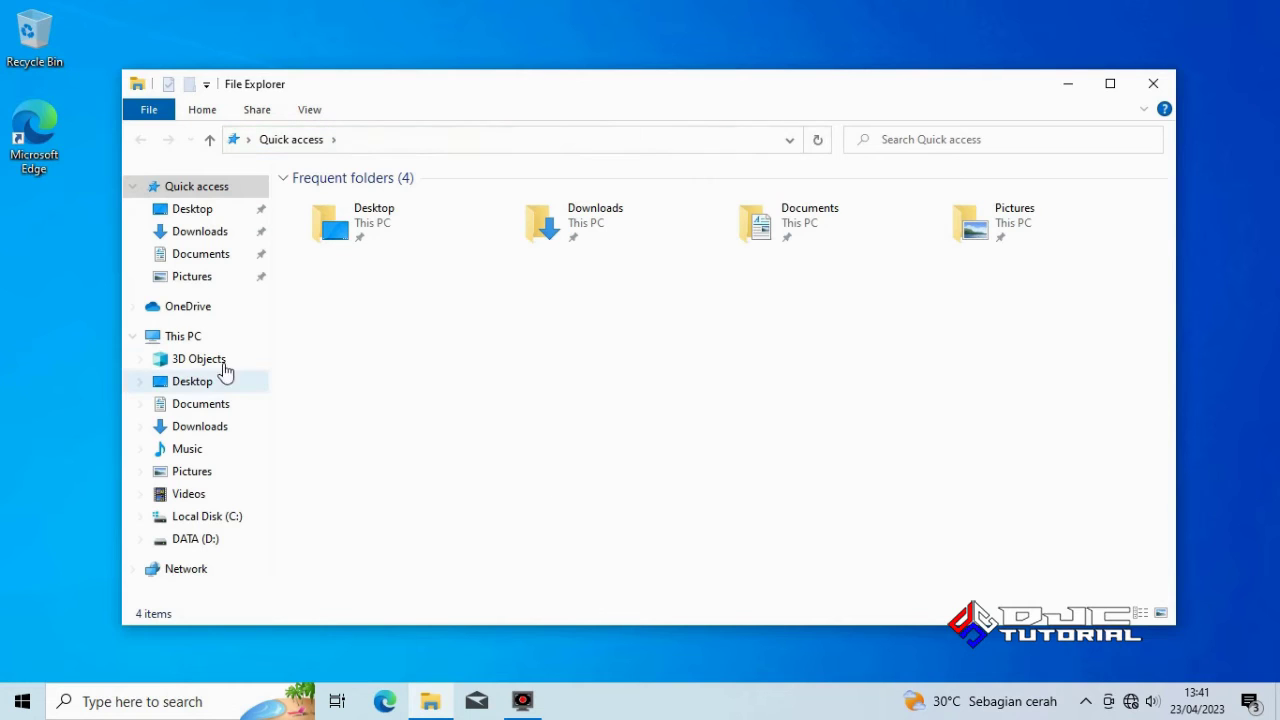
{"action": "right_click", "coordinate": [186, 340]}
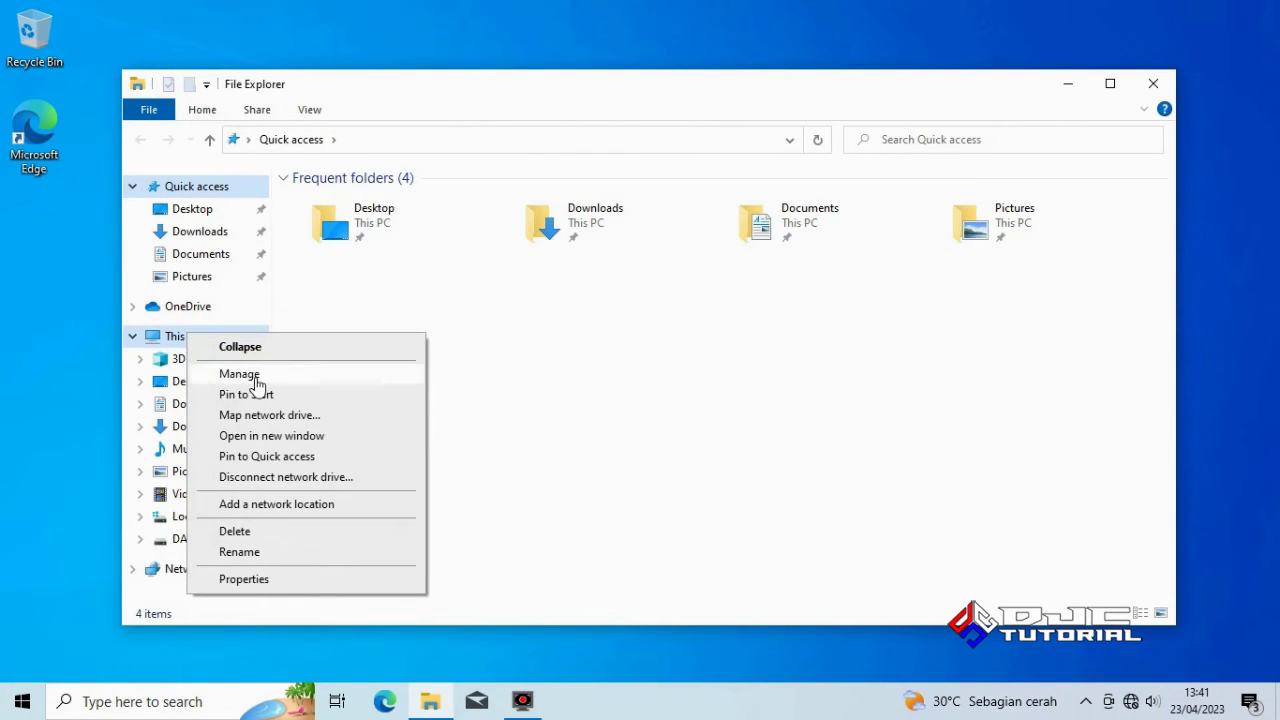
{"action": "left_click", "coordinate": [250, 373]}
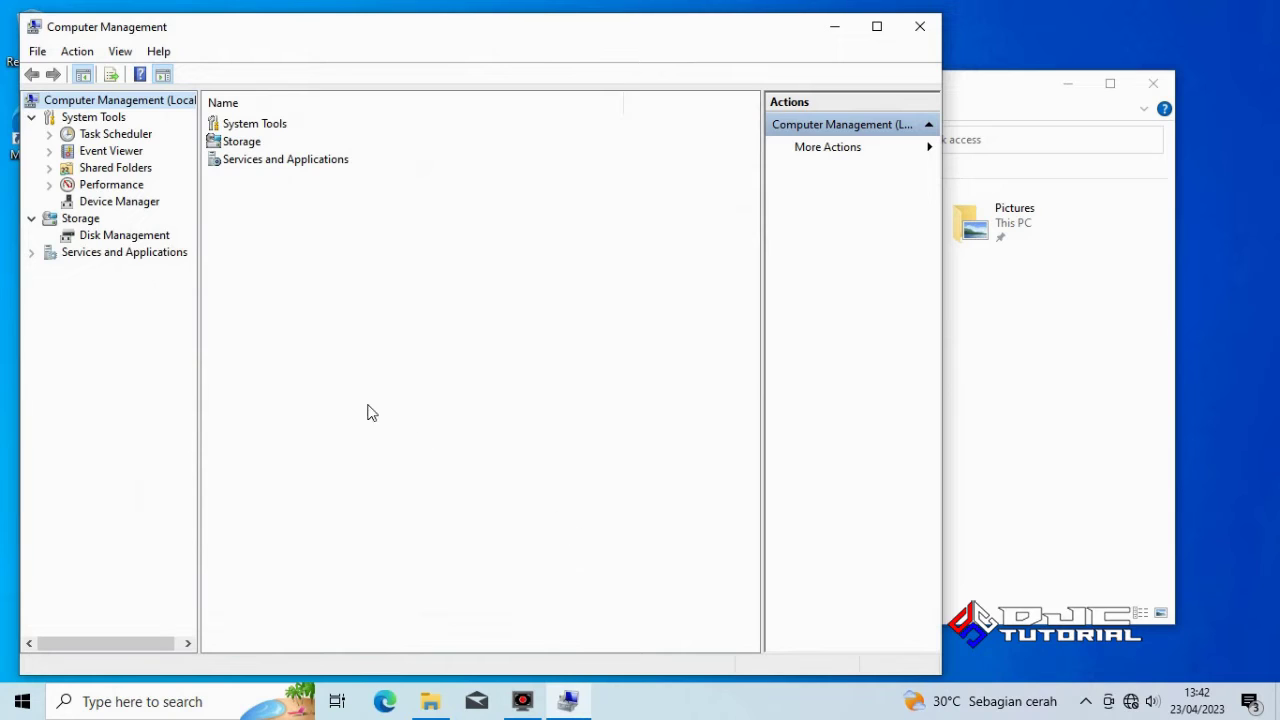
Check the Network and Display adapters in Device Manager, then close both windows
{"action": "left_click", "coordinate": [148, 201]}
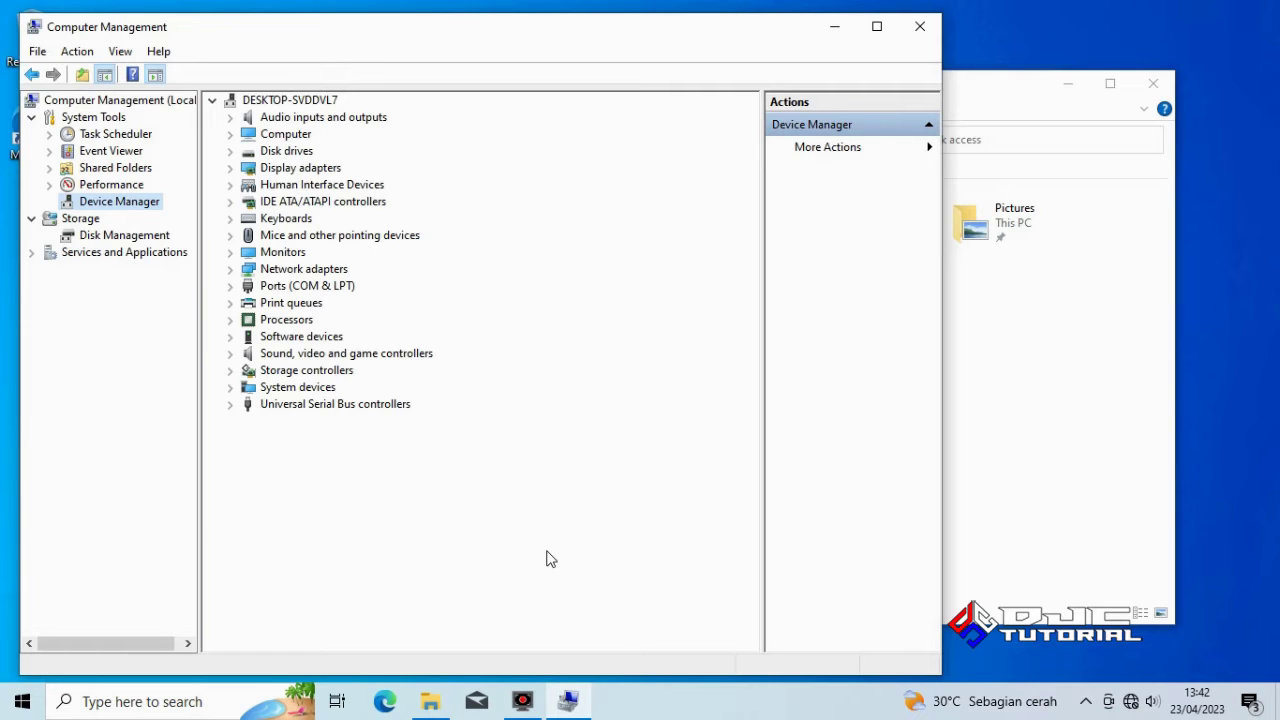
{"action": "left_click", "coordinate": [229, 269]}
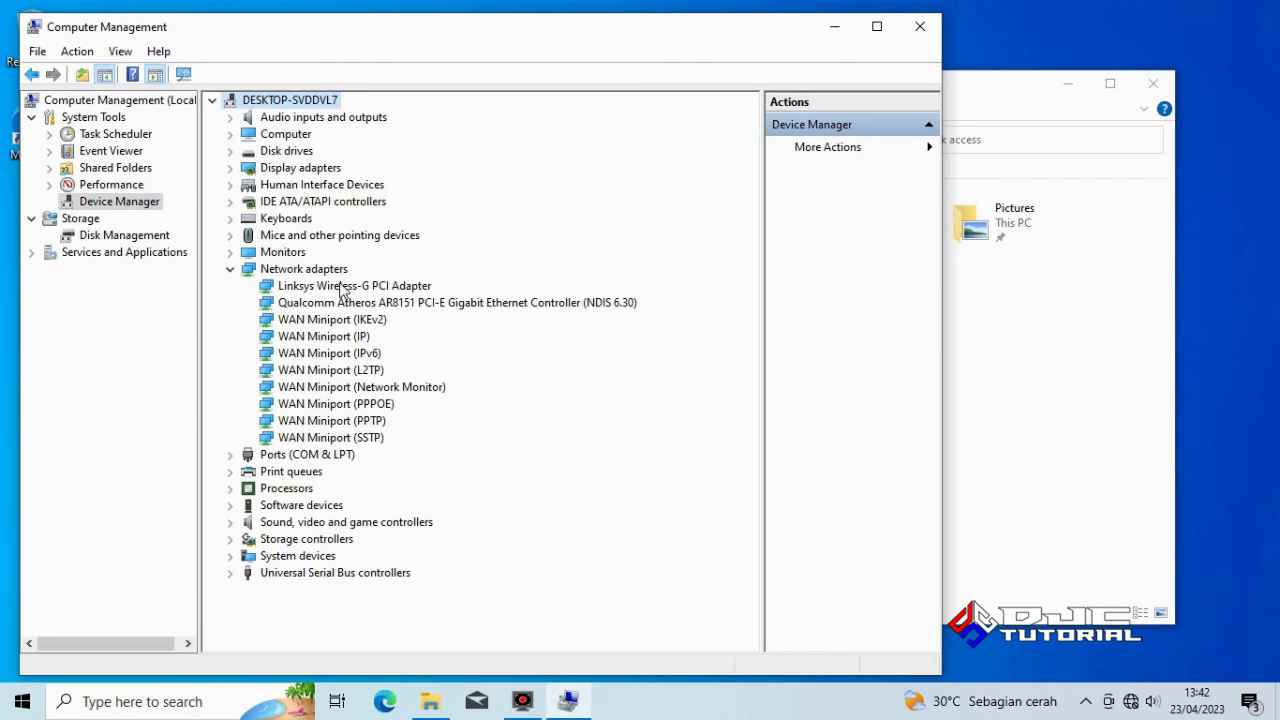
{"action": "left_click", "coordinate": [231, 168]}
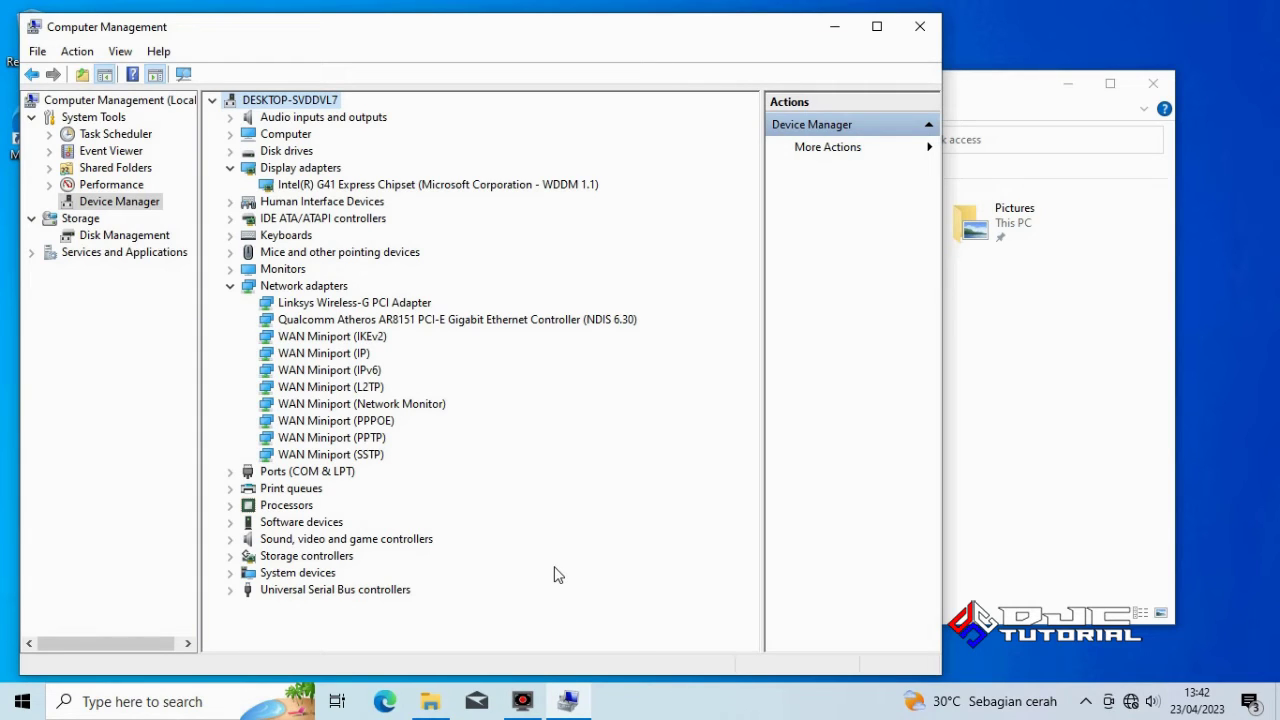
{"action": "left_click", "coordinate": [911, 36]}
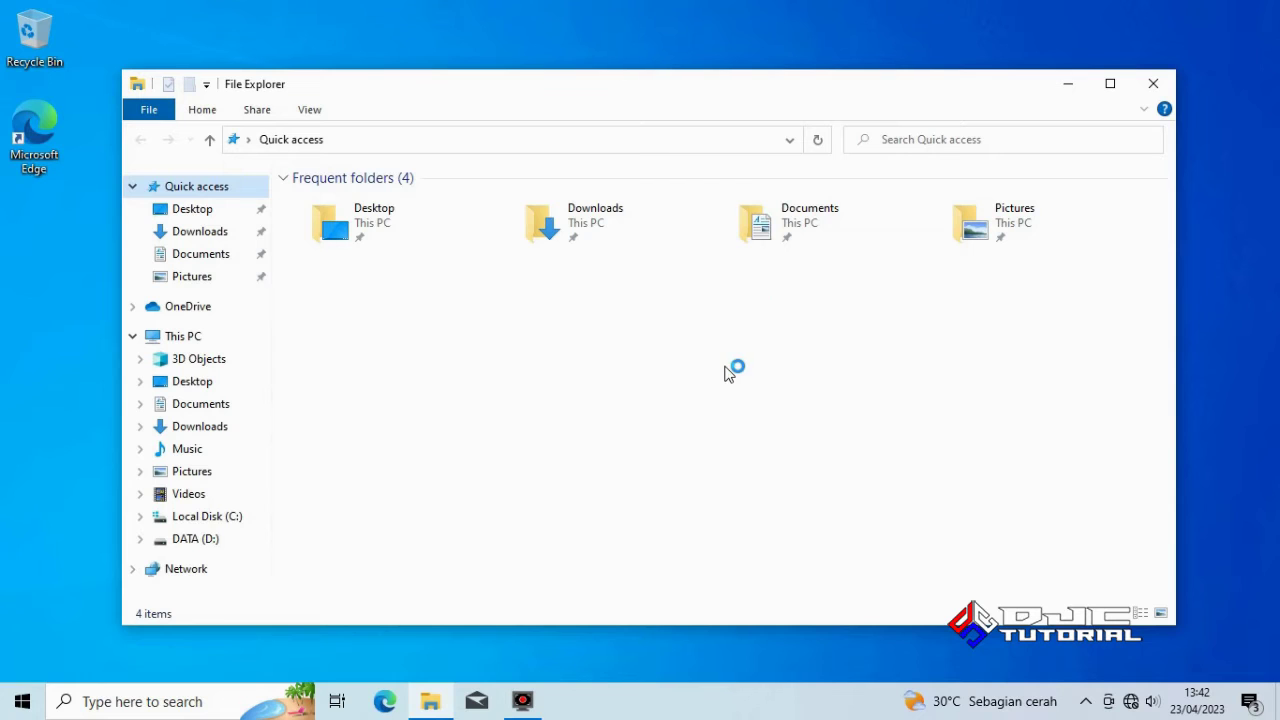
{"action": "left_click", "coordinate": [1153, 80]}
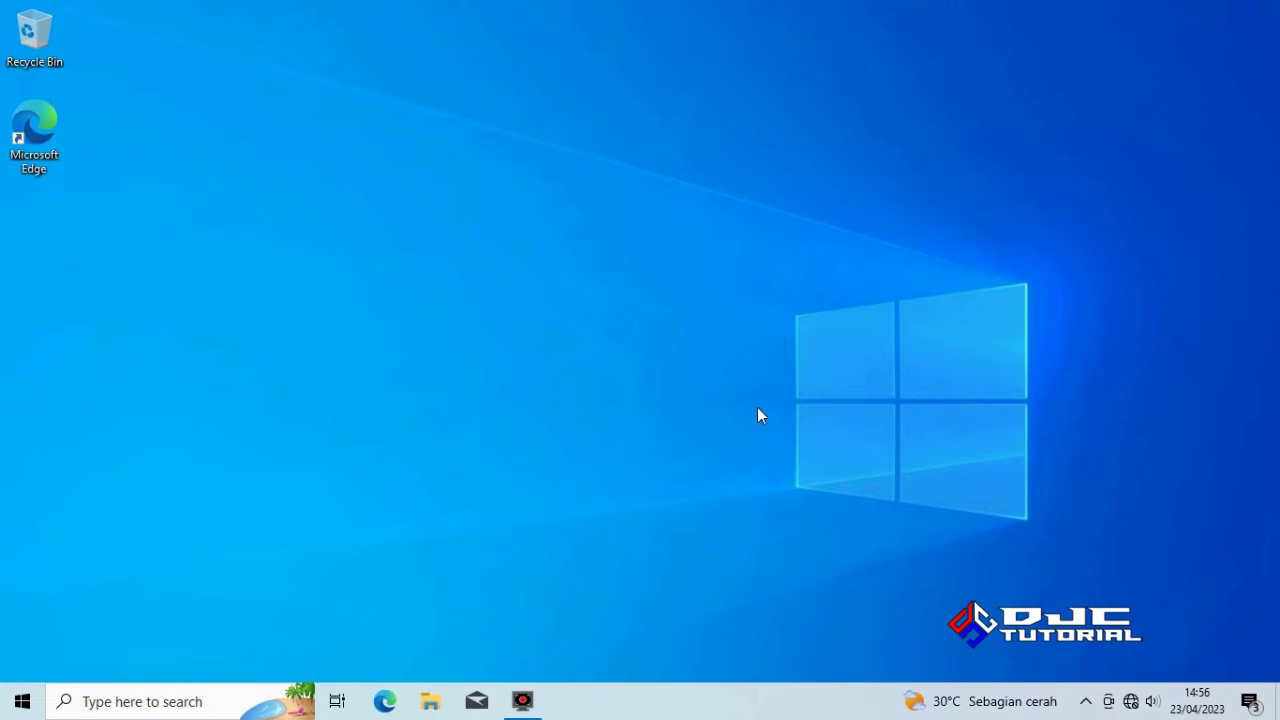
Connect to the secured Wi-Fi network 'Toko barokah pancing' using its security key
{"action": "left_click", "coordinate": [1131, 702]}
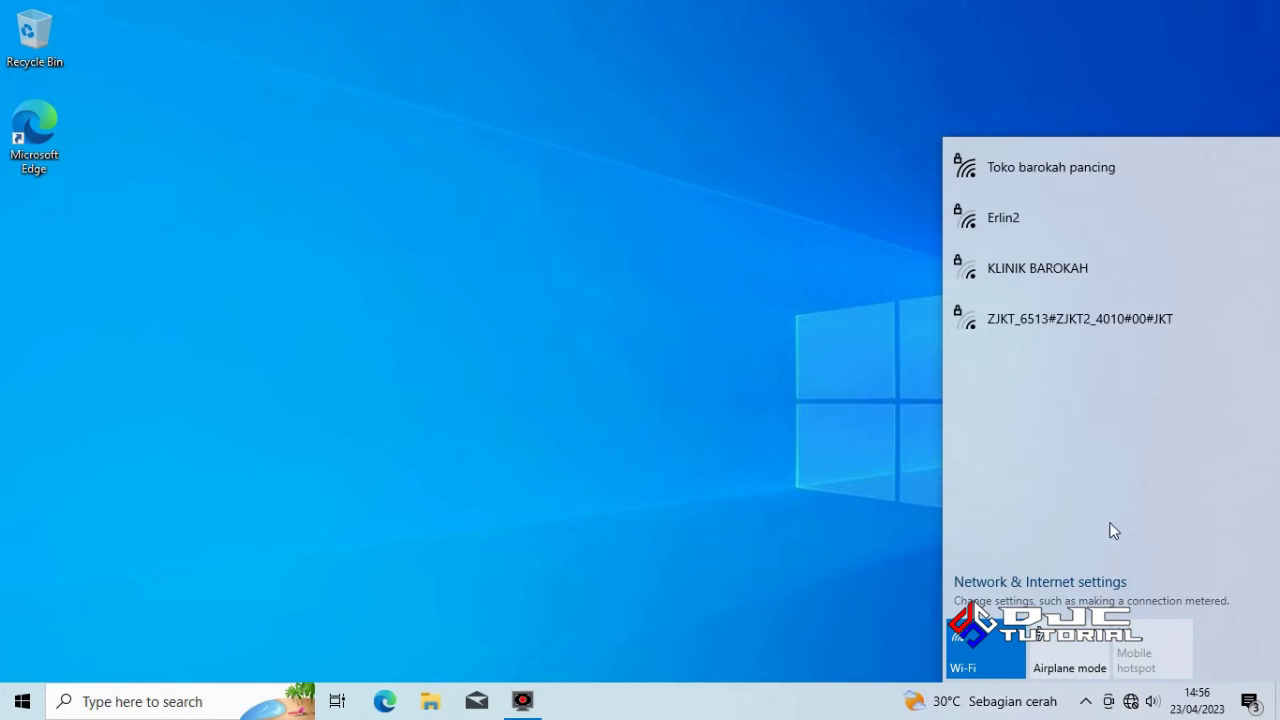
{"action": "left_click", "coordinate": [1080, 167]}
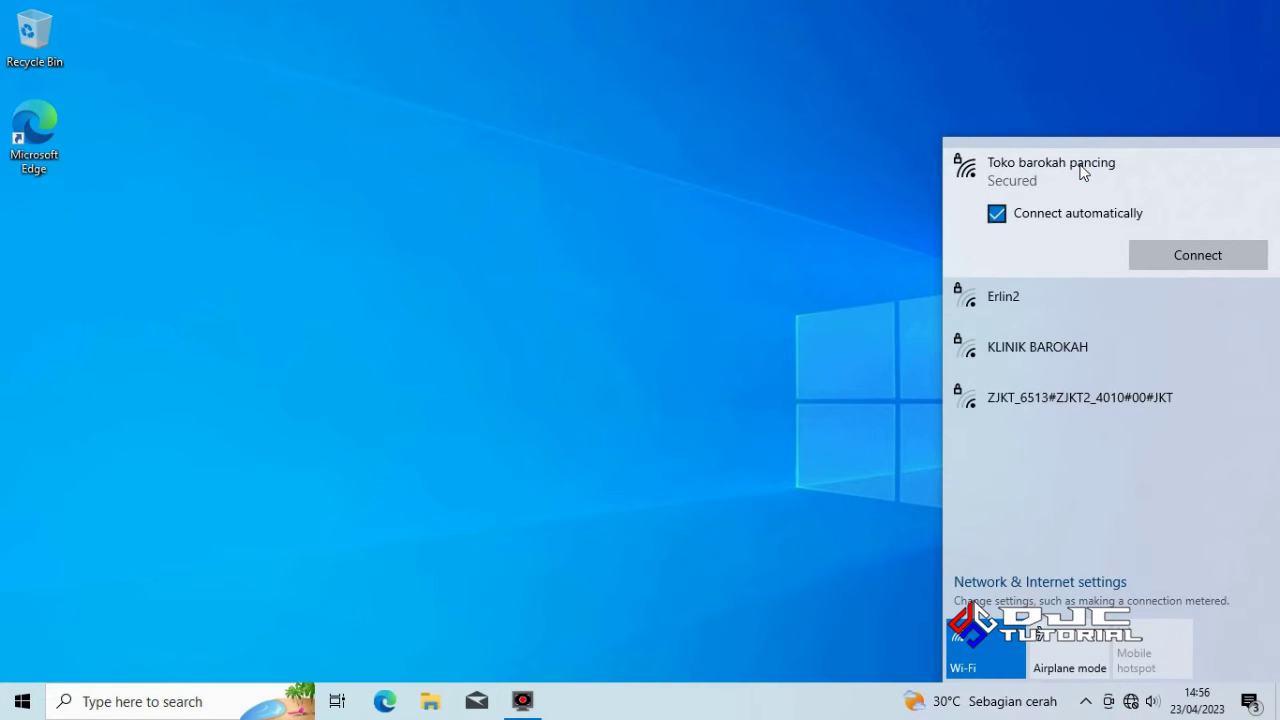
{"action": "left_click", "coordinate": [1177, 257]}
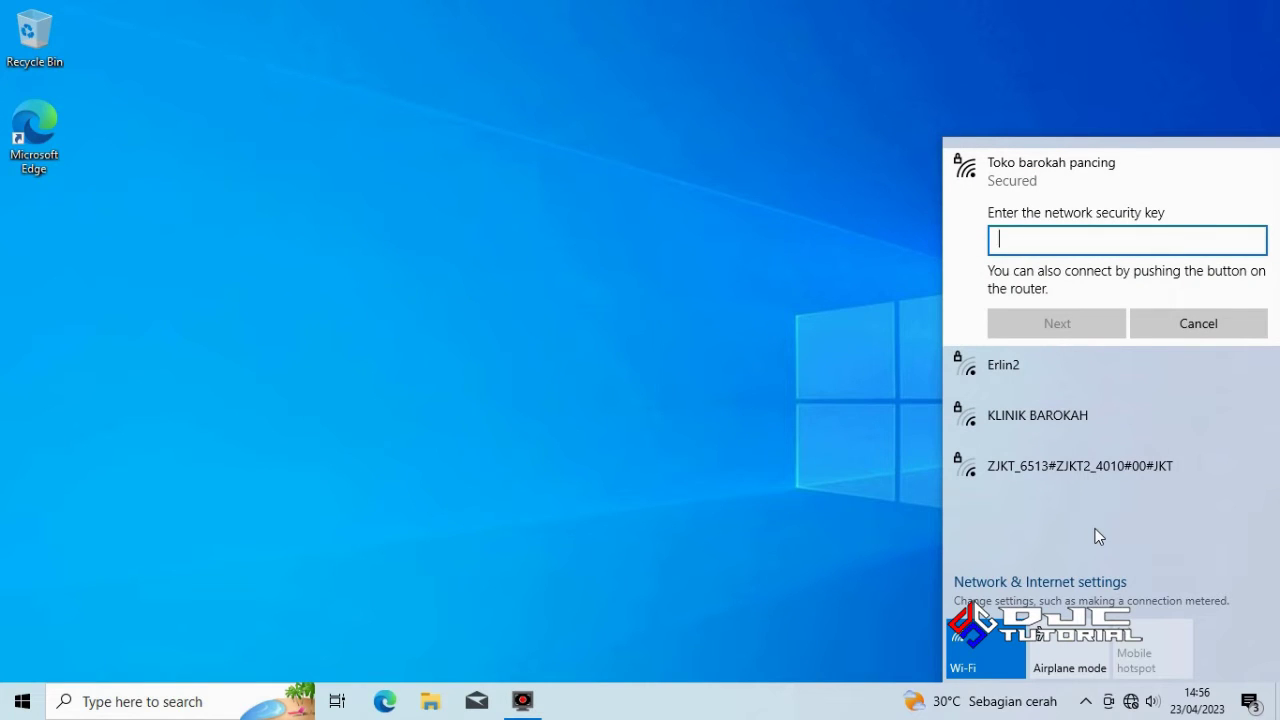
{"action": "type", "text": "••"}
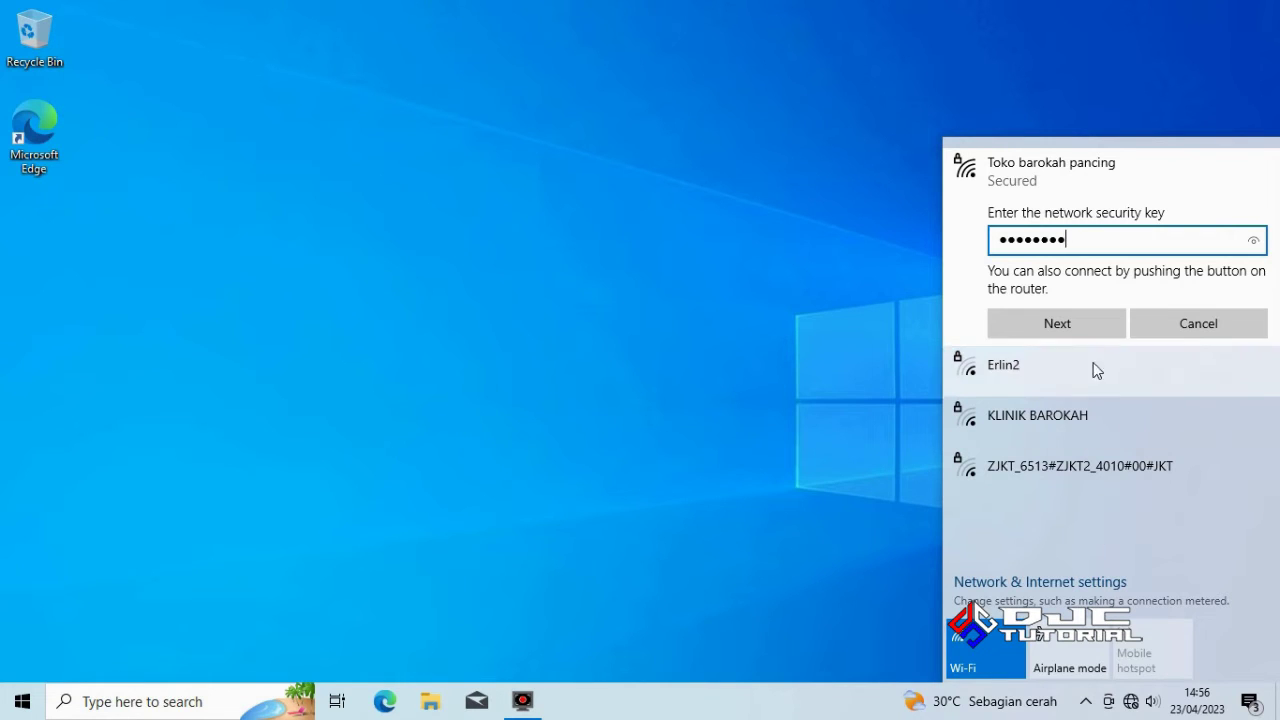
{"action": "left_click", "coordinate": [1089, 332]}
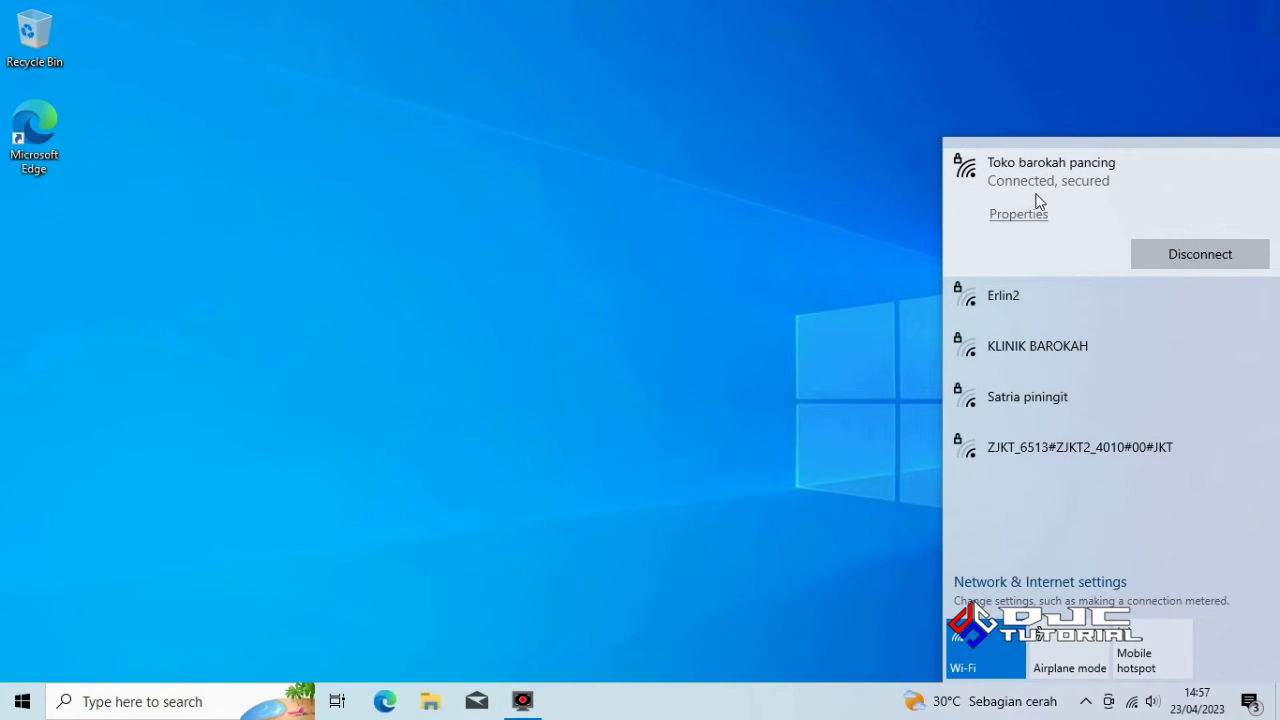
{"action": "left_click", "coordinate": [663, 356]}
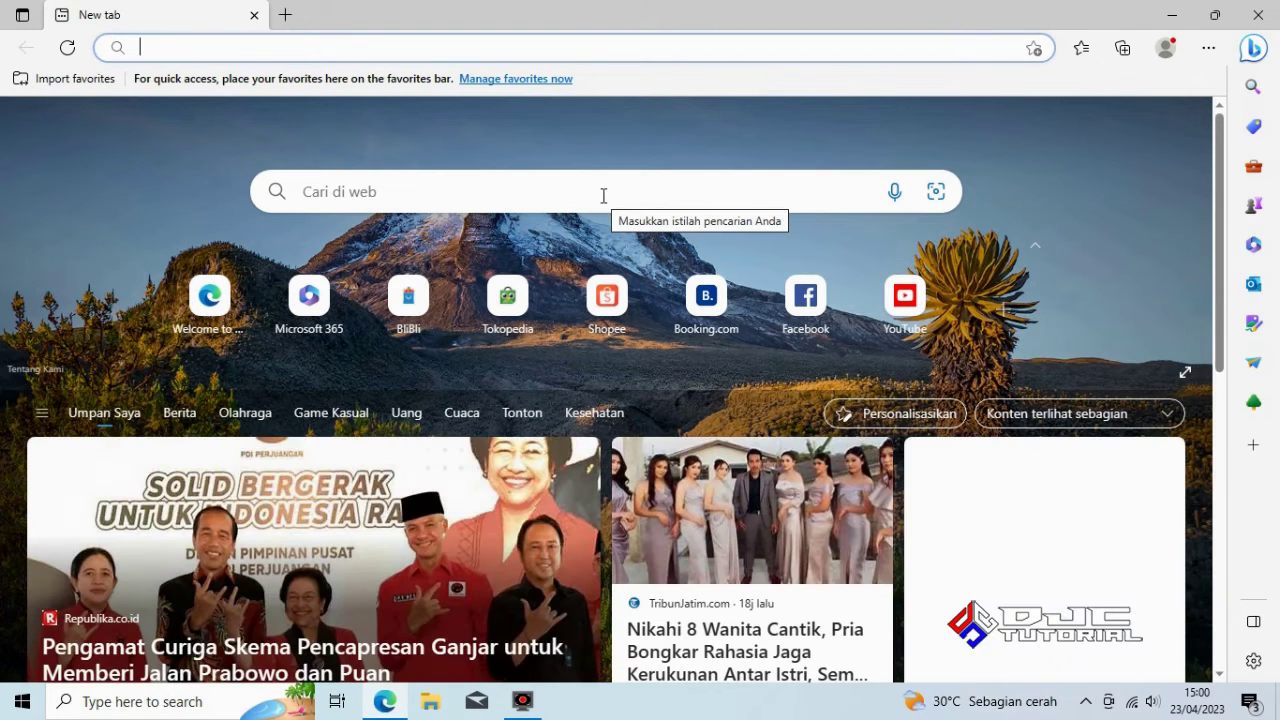
Search 'download chrome' and download ChromeSetup.exe from the official Google Chrome page
{"action": "left_click", "coordinate": [603, 195]}
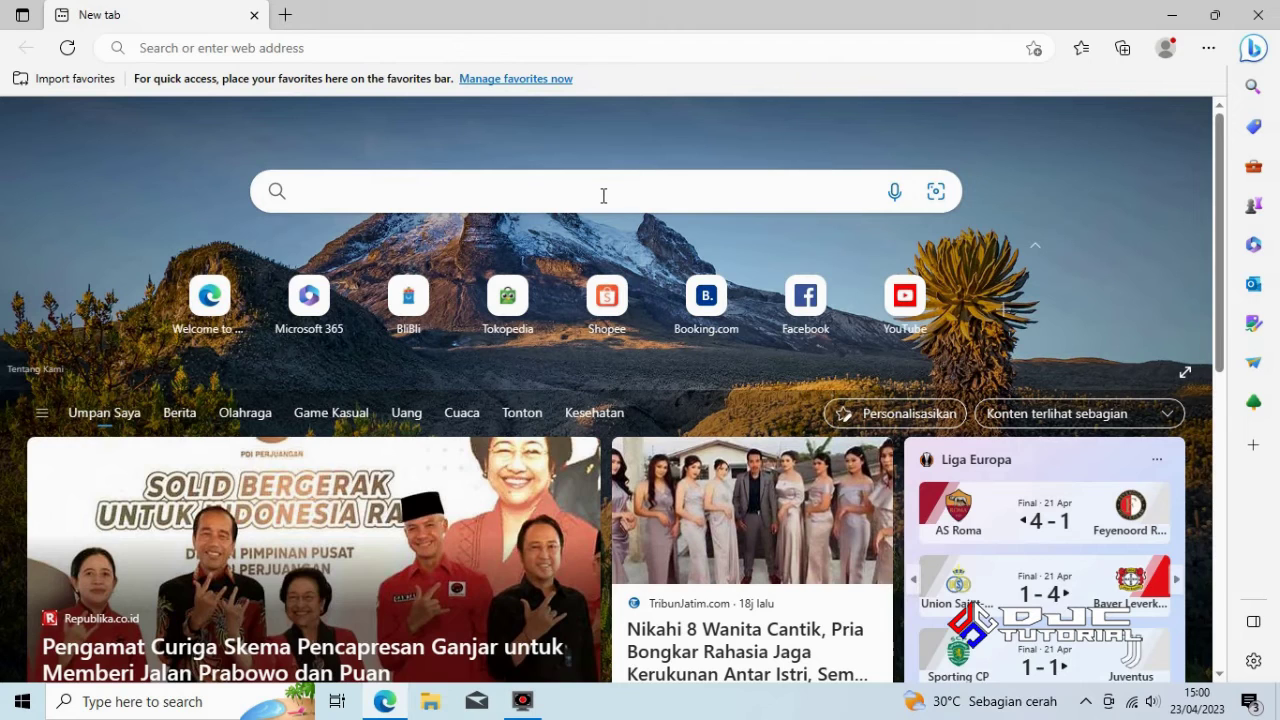
{"action": "type", "text": "download"}
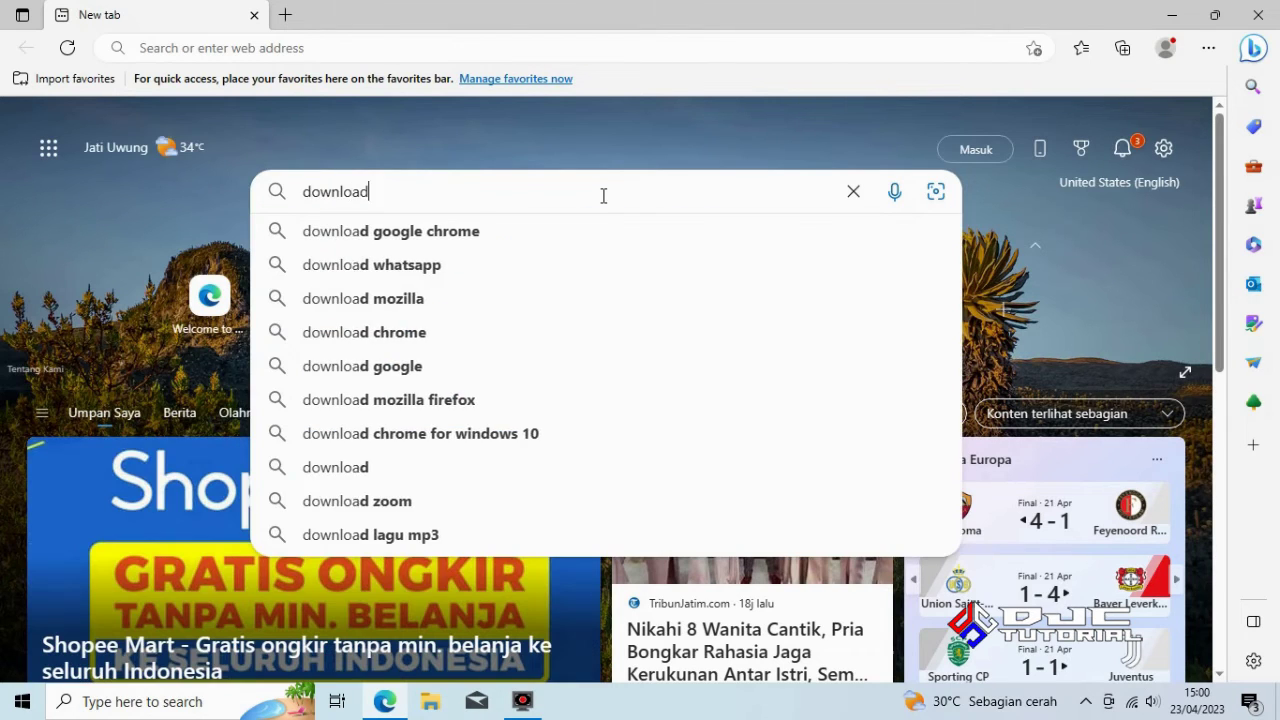
{"action": "type", "text": " chrome"}
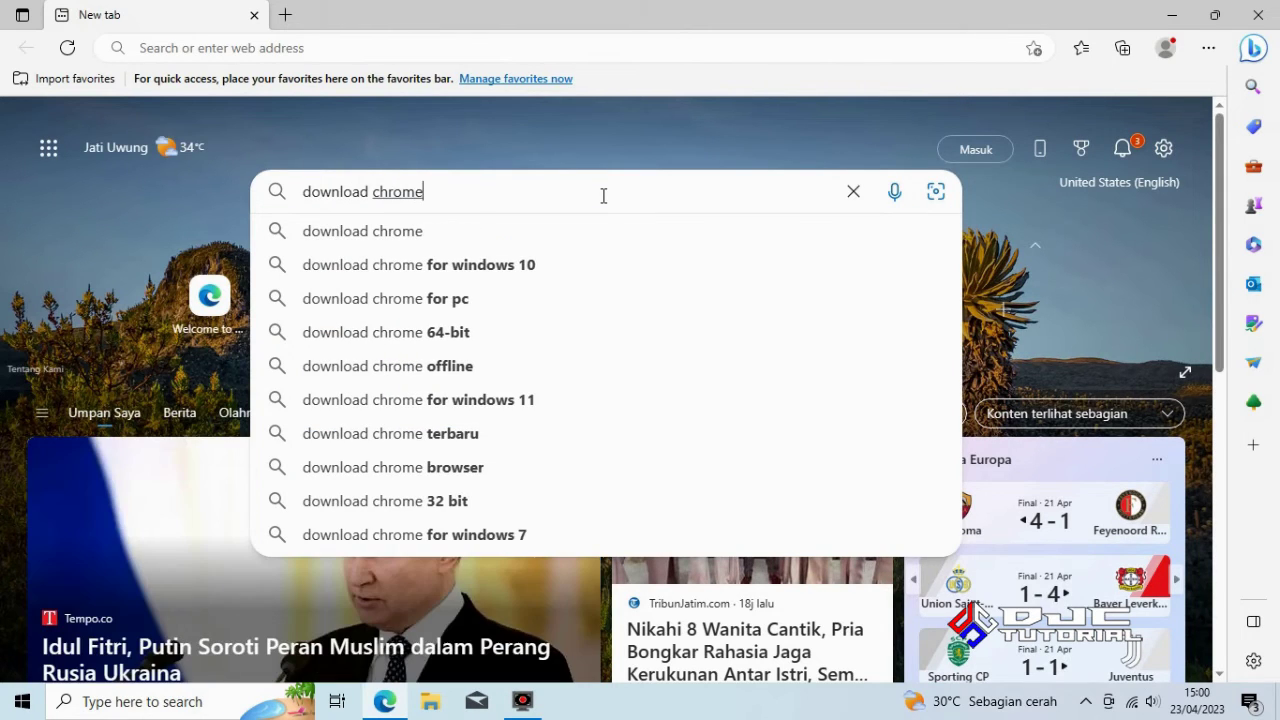
{"action": "key", "text": "Return"}
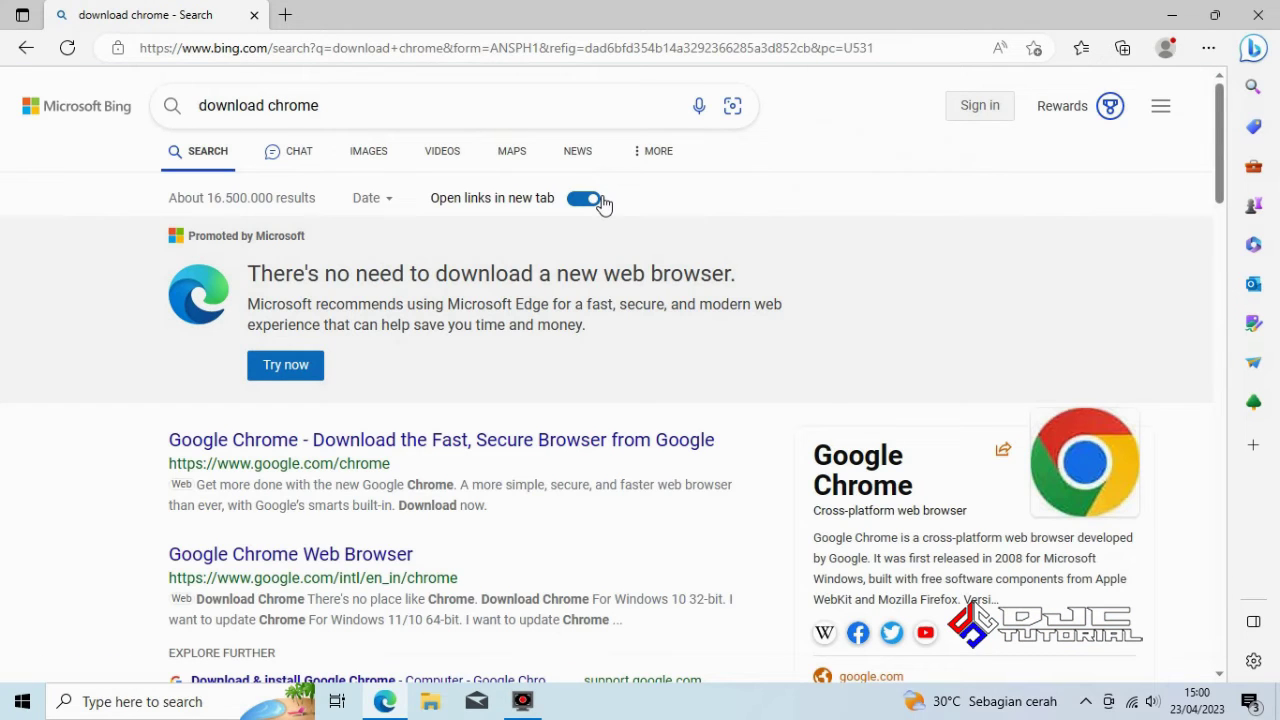
{"action": "left_click", "coordinate": [334, 453]}
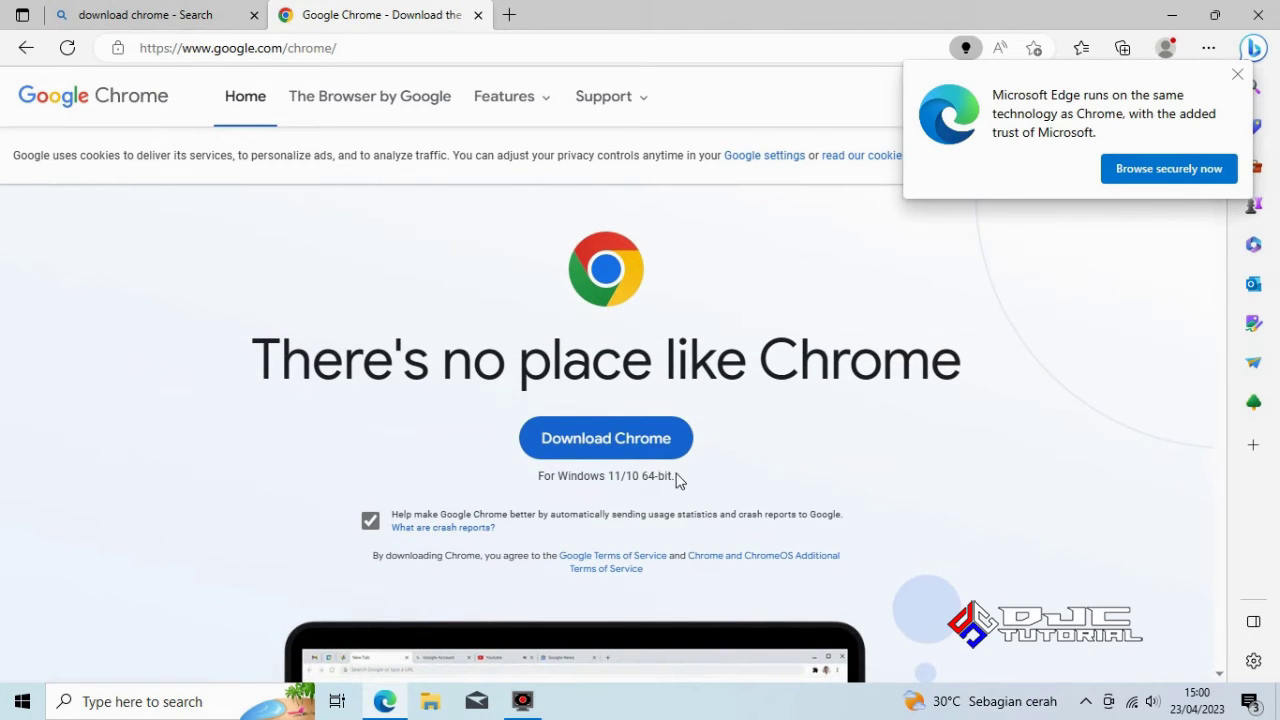
{"action": "left_click", "coordinate": [590, 440]}
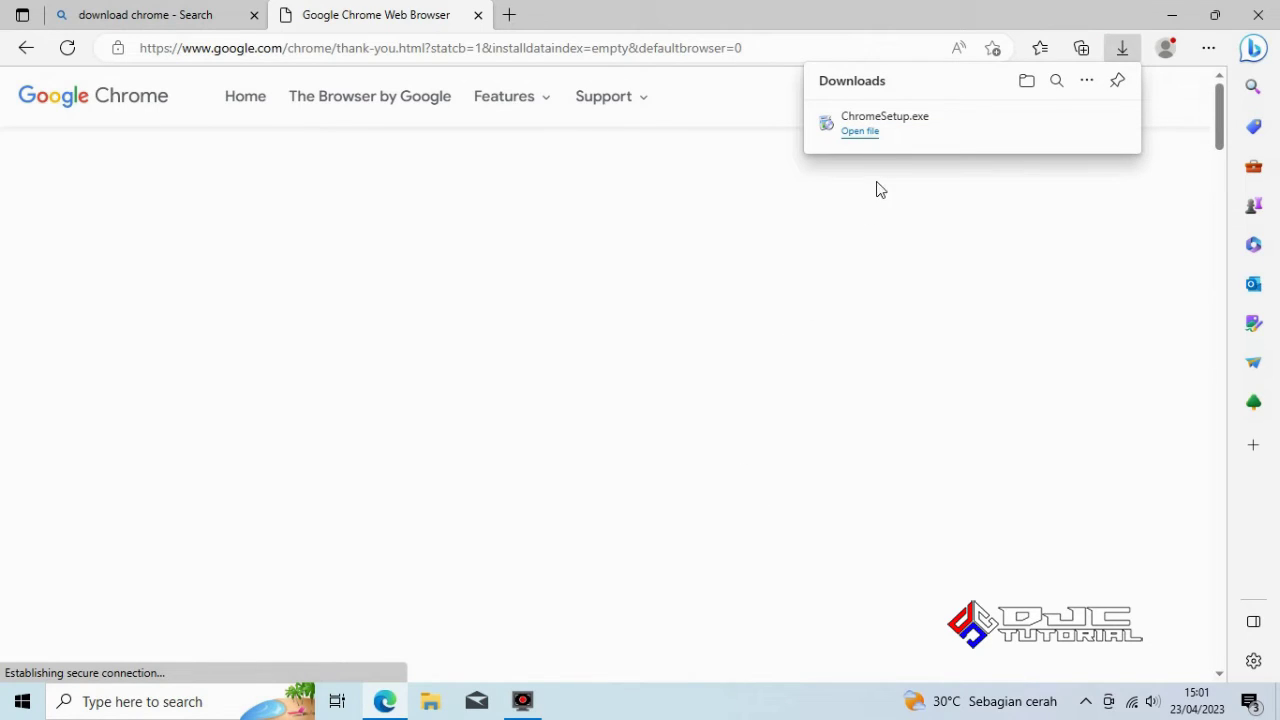
Run ChromeSetup.exe, approve it in User Account Control, and close Edge while it installs
{"action": "left_click", "coordinate": [855, 132]}
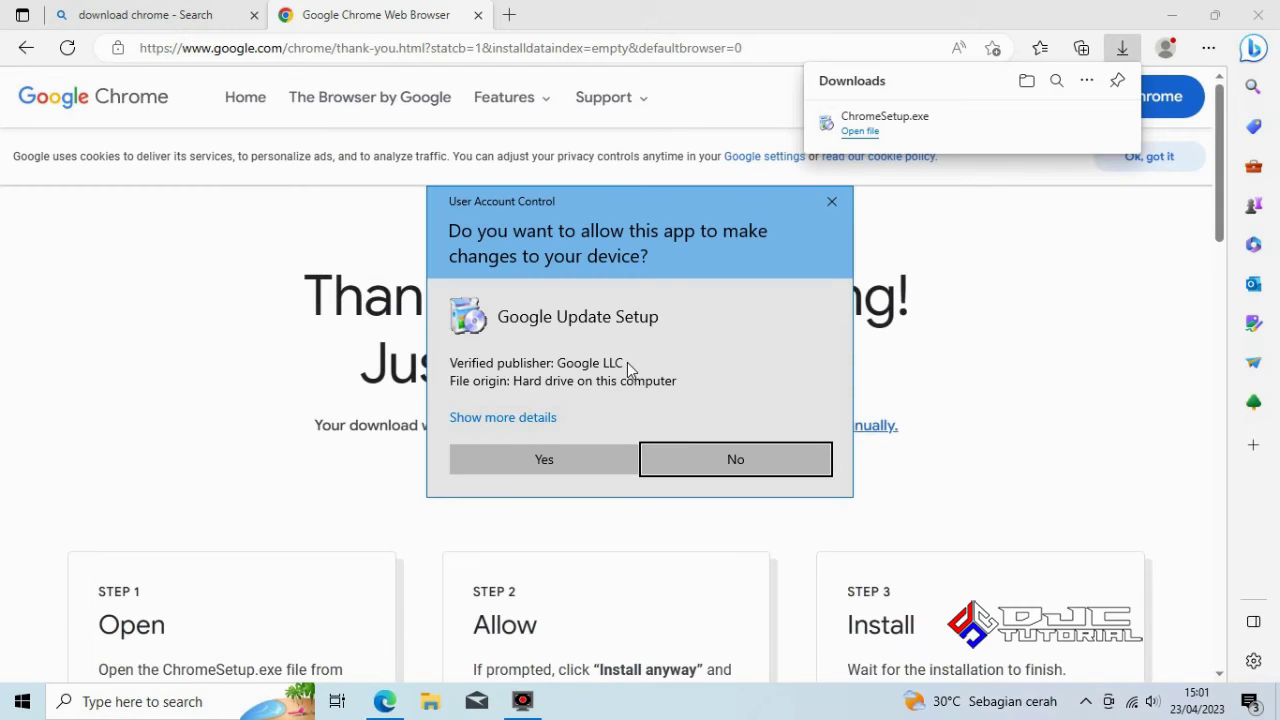
{"action": "left_click", "coordinate": [543, 459]}
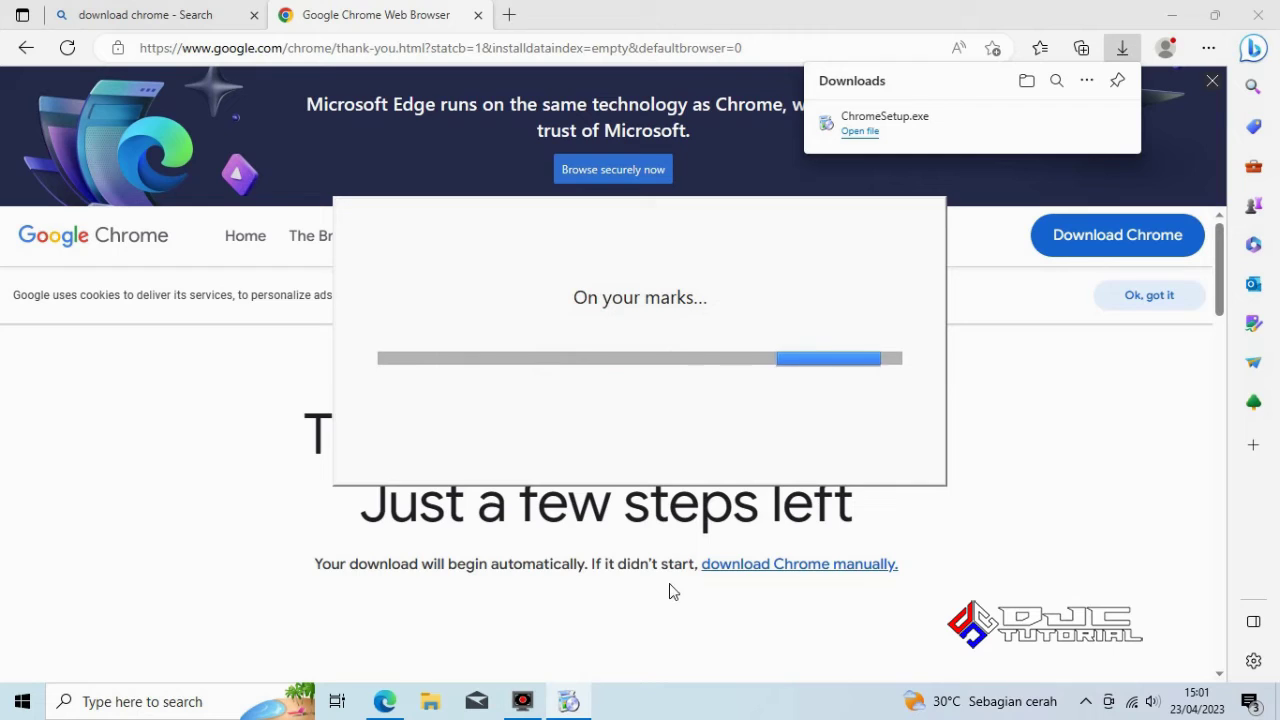
{"action": "left_click", "coordinate": [1257, 27]}
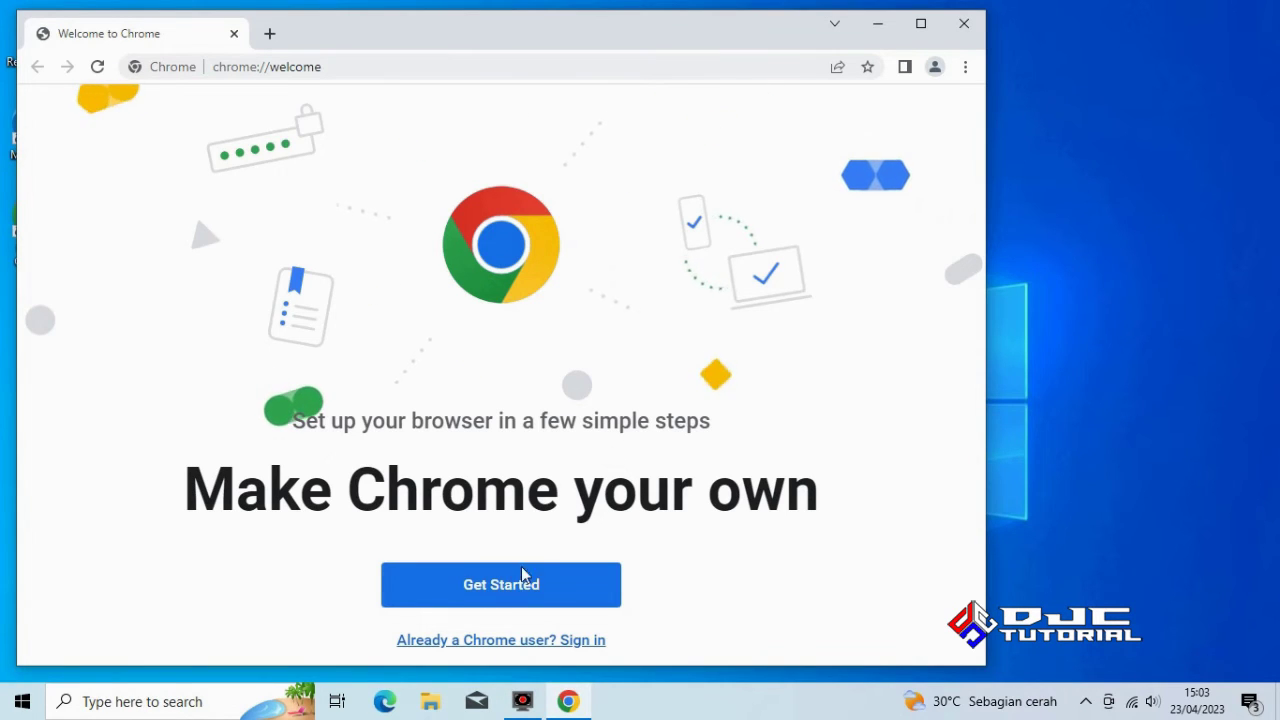
Go through Chrome's welcome setup with default bookmarks and background, then choose Set as default
{"action": "left_click", "coordinate": [497, 595]}
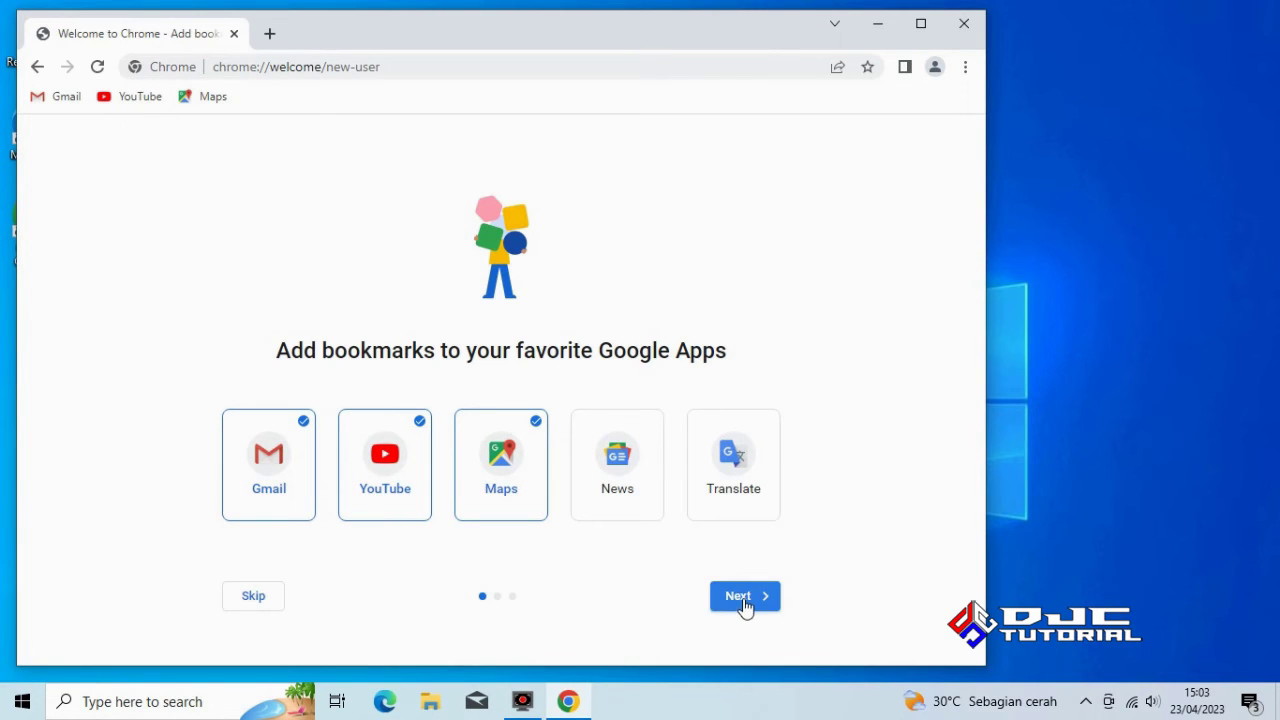
{"action": "left_click", "coordinate": [746, 596]}
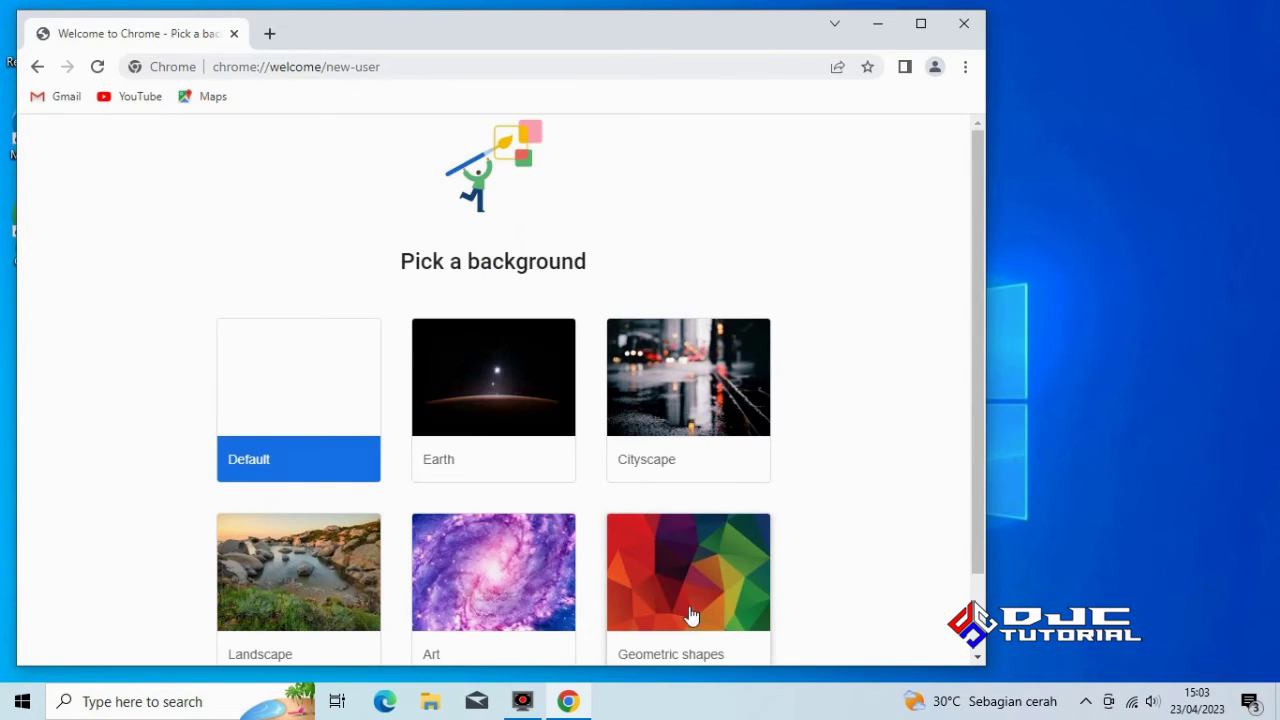
{"action": "left_click_drag", "start_coordinate": [980, 400], "coordinate": [975, 482]}
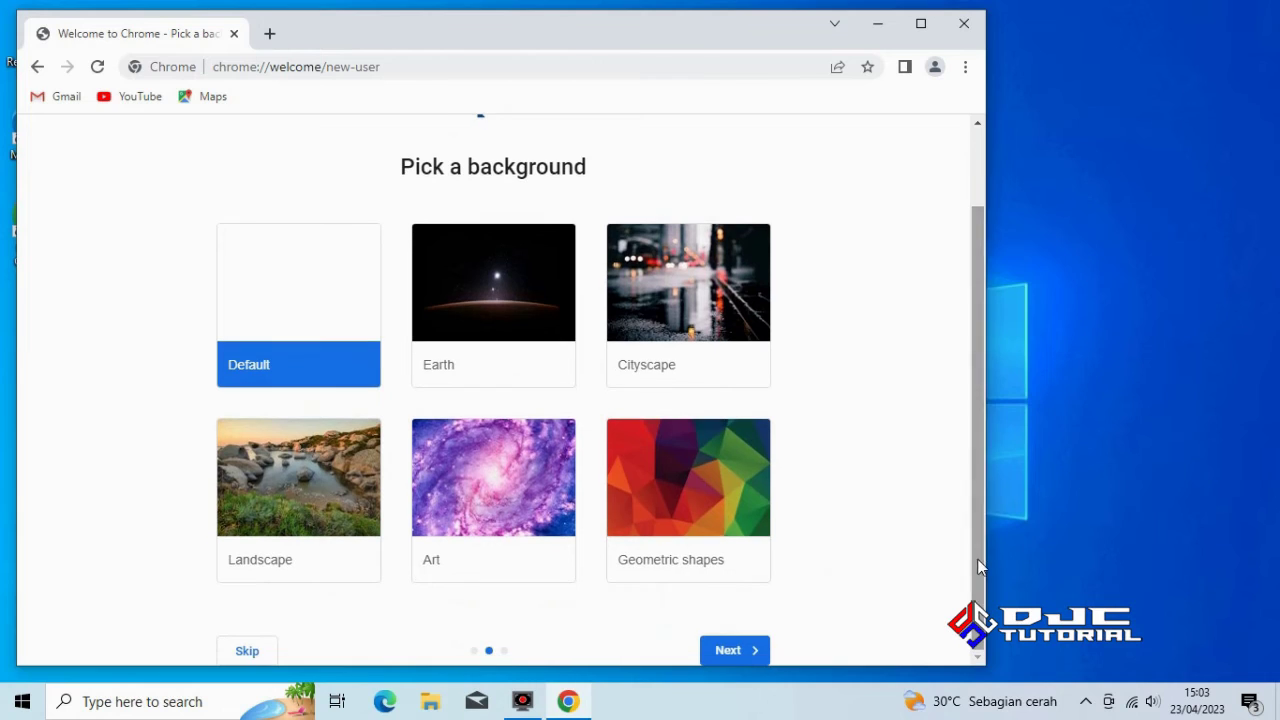
{"action": "left_click", "coordinate": [733, 653]}
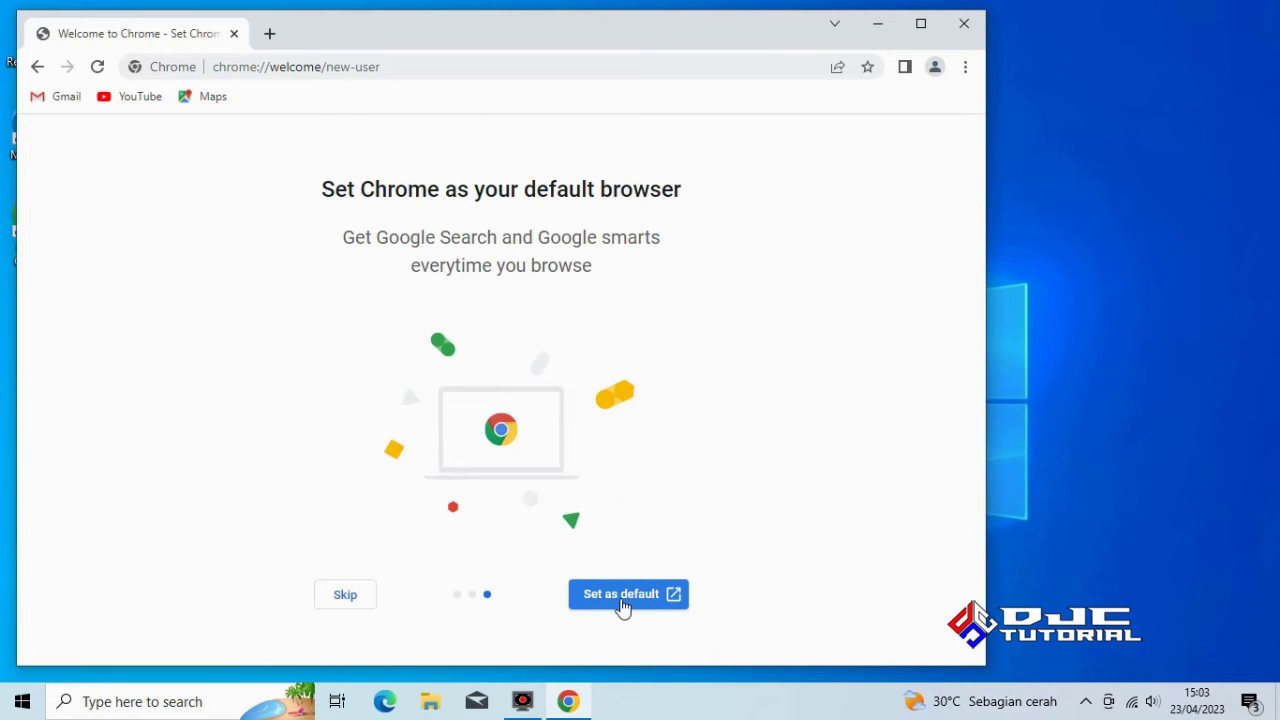
{"action": "left_click", "coordinate": [620, 595]}
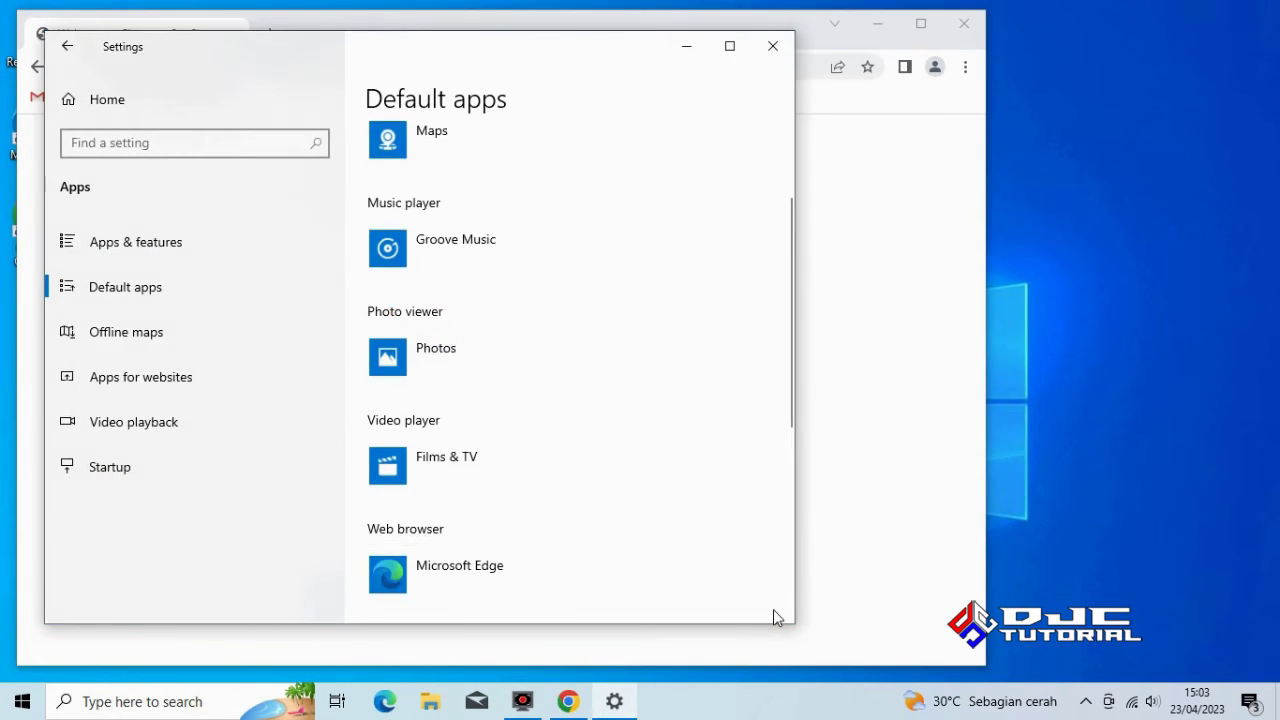
Switch the default web browser from Microsoft Edge to Google Chrome and close Settings
{"action": "left_click", "coordinate": [448, 578]}
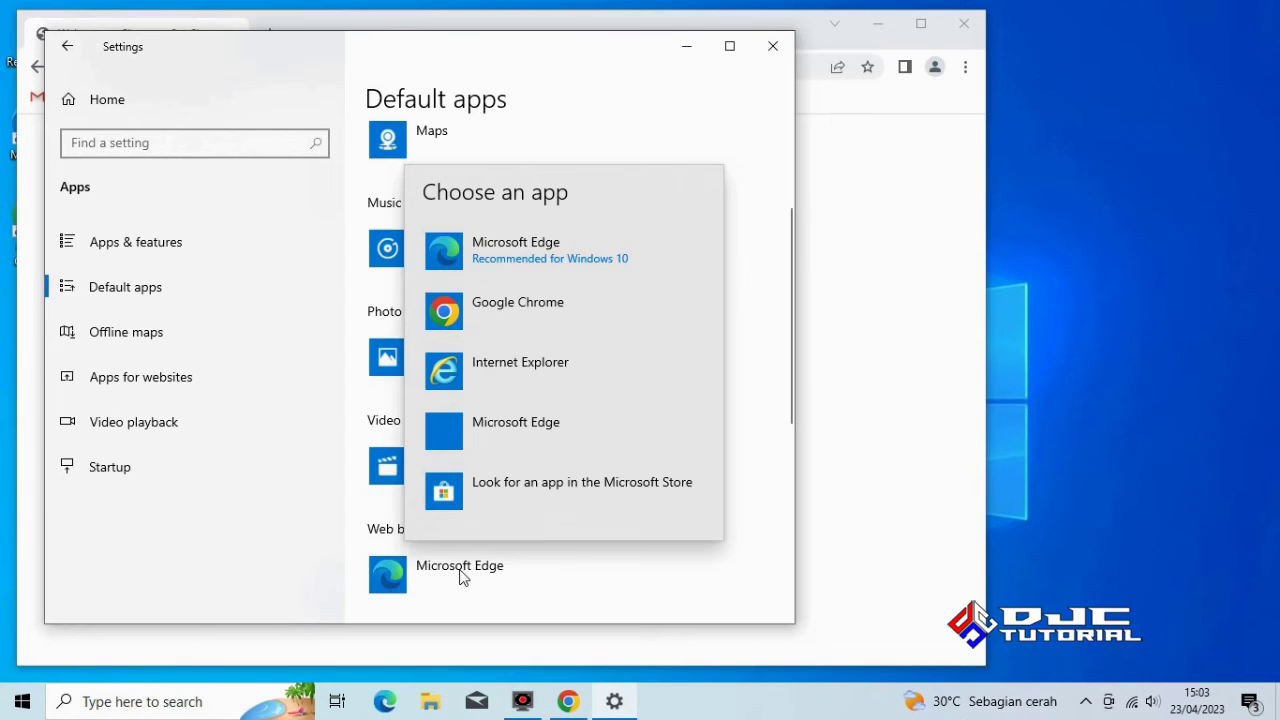
{"action": "left_click", "coordinate": [517, 323]}
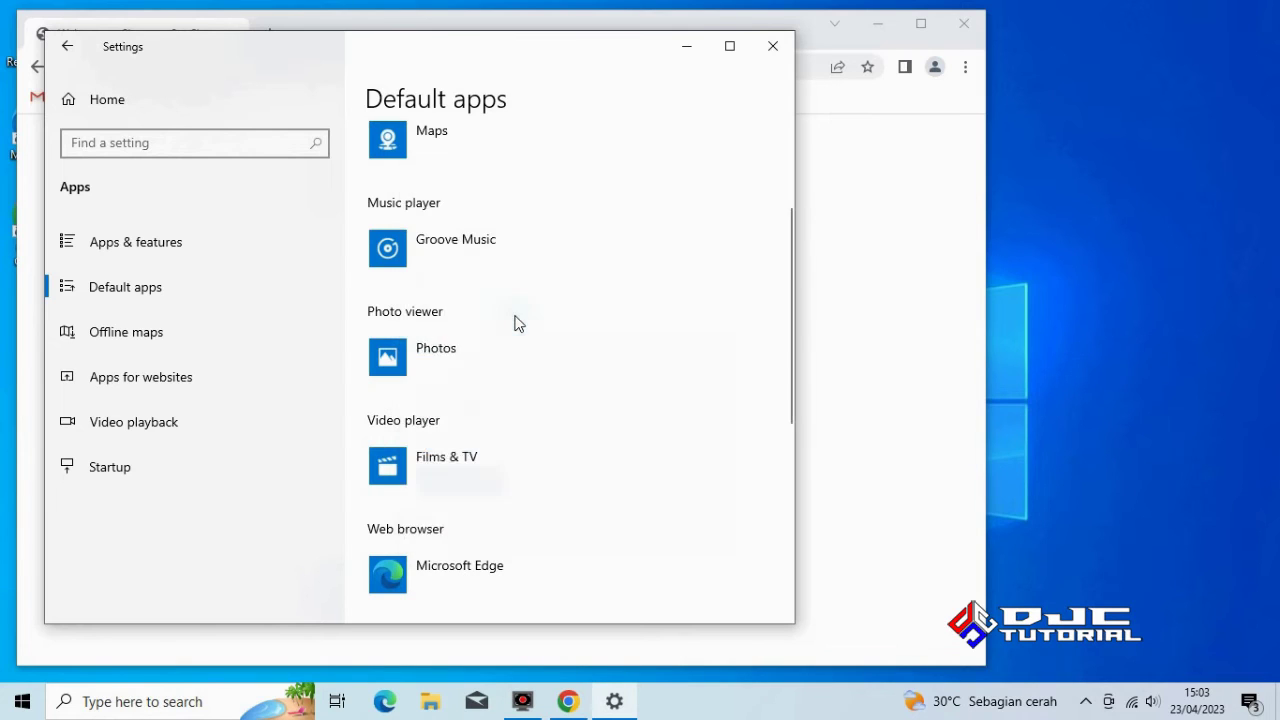
{"action": "left_click", "coordinate": [453, 511]}
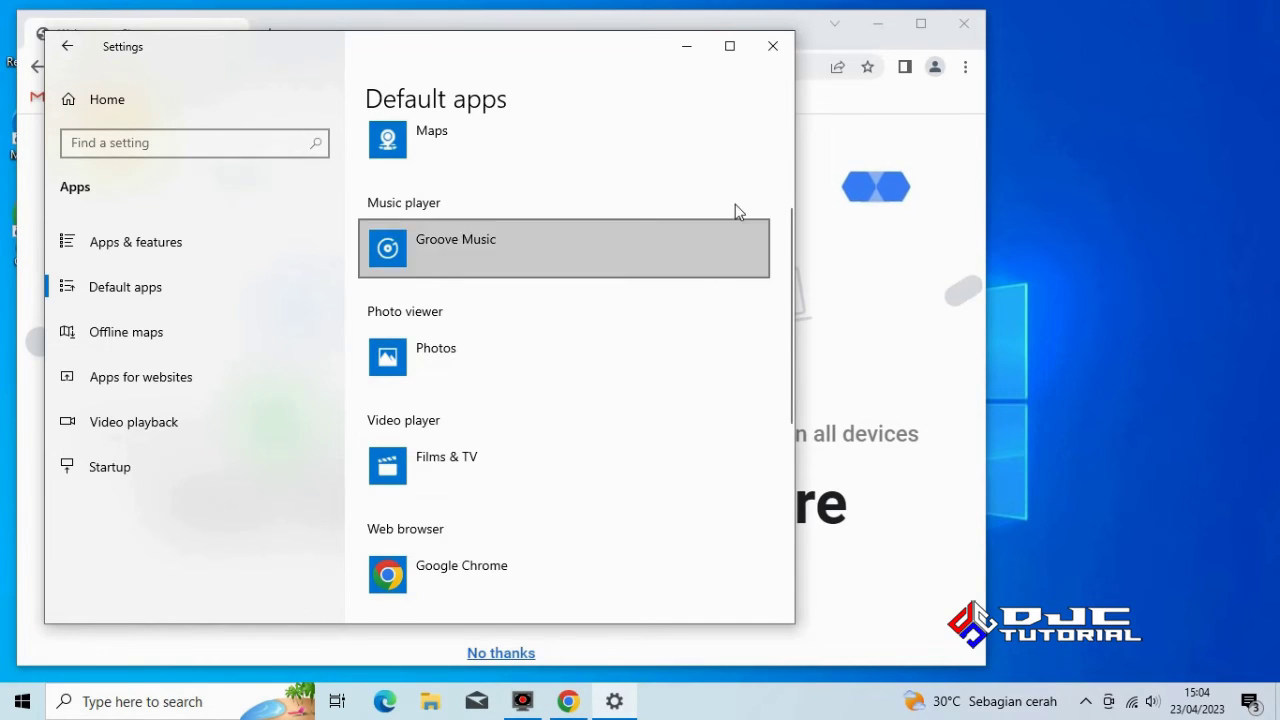
{"action": "left_click", "coordinate": [773, 47]}
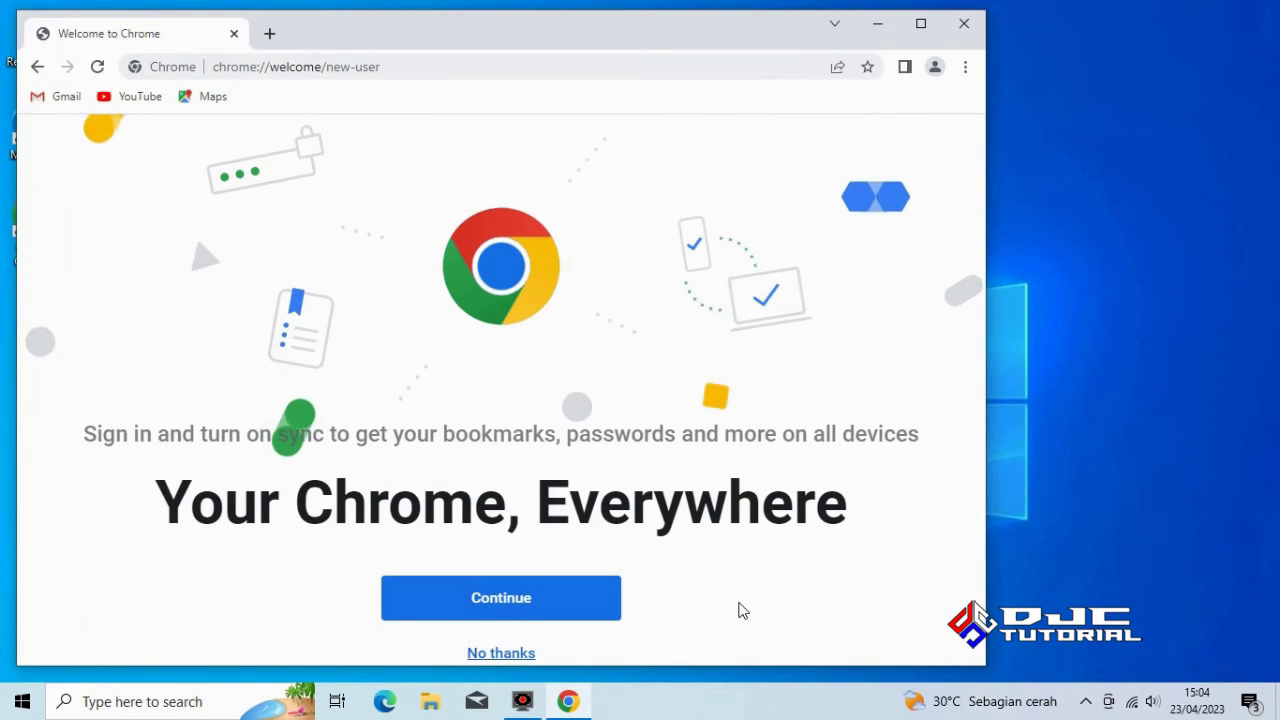
Skip Chrome sign-in, maximize the window, and search Google for 'download firefox'
{"action": "left_click", "coordinate": [503, 652]}
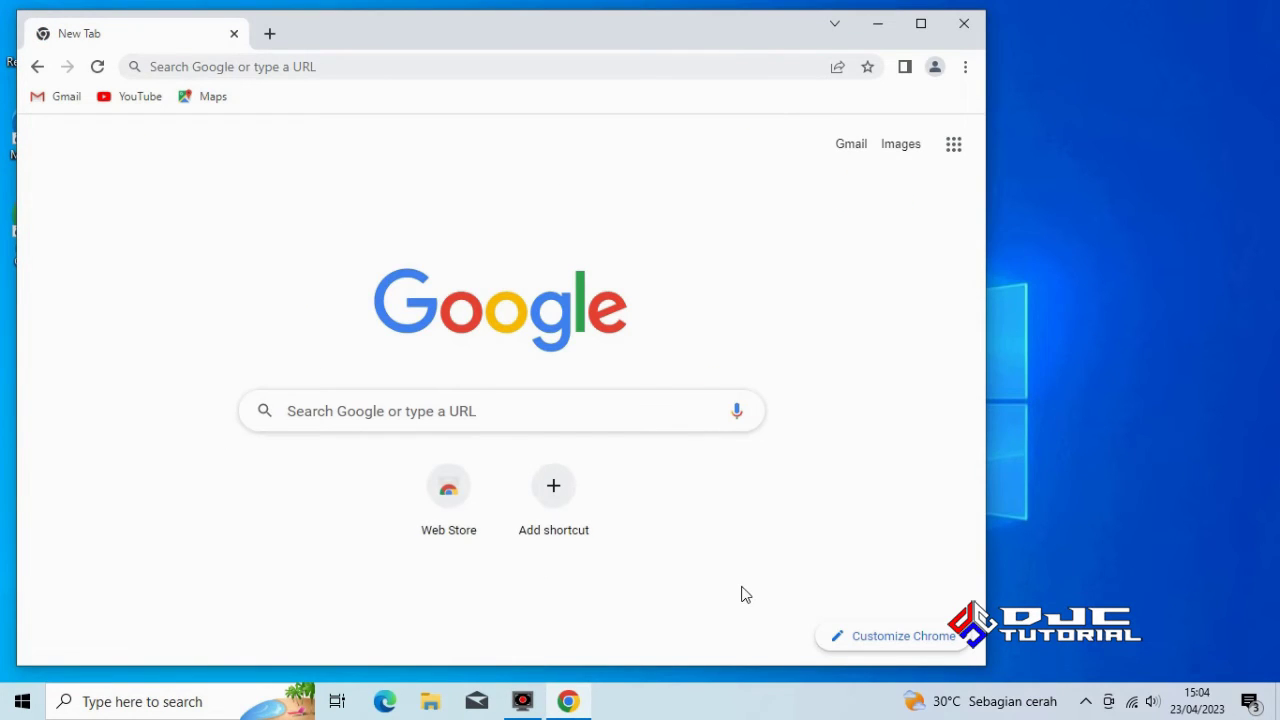
{"action": "left_click", "coordinate": [920, 30]}
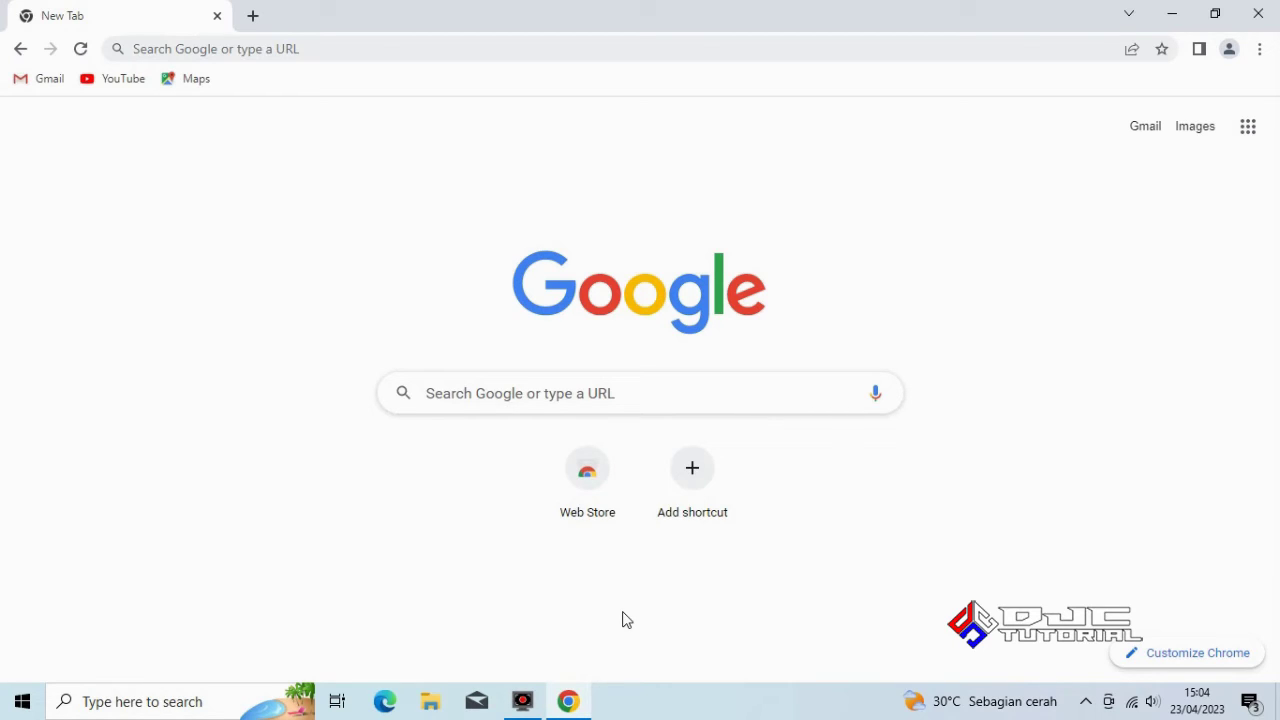
{"action": "left_click", "coordinate": [611, 397]}
{"action": "type", "text": "do"}
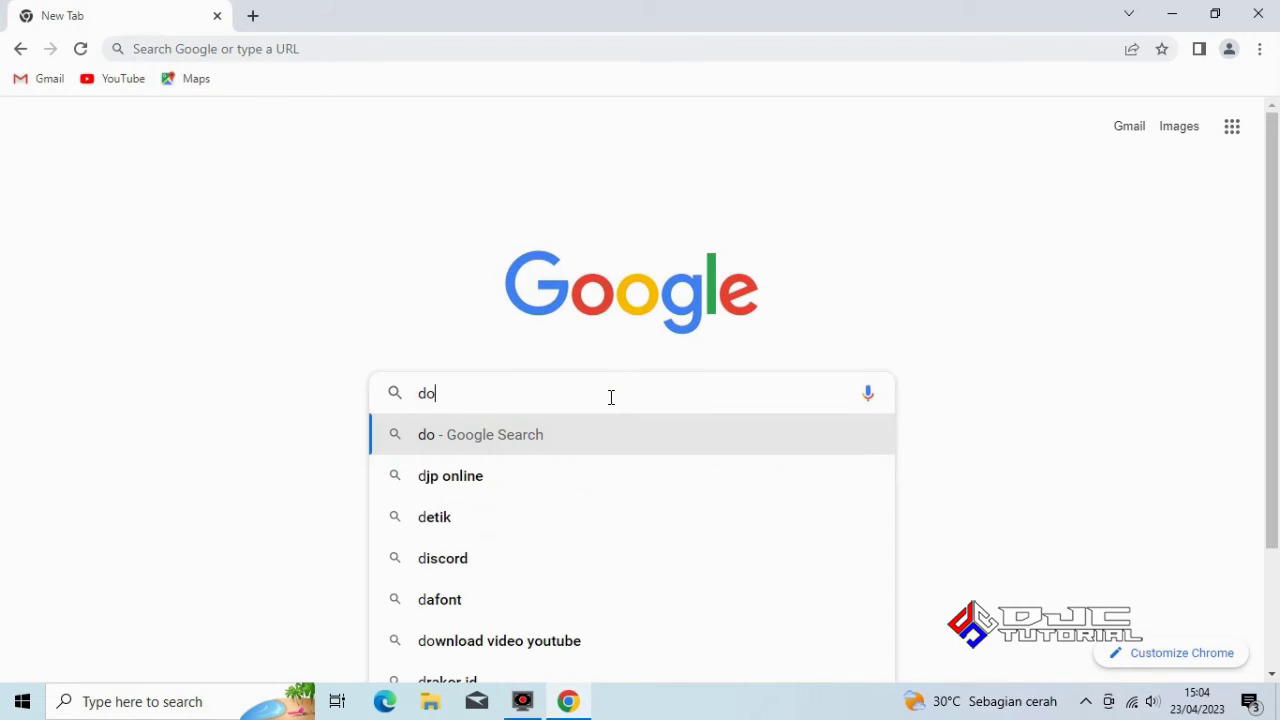
{"action": "type", "text": "wnload"}
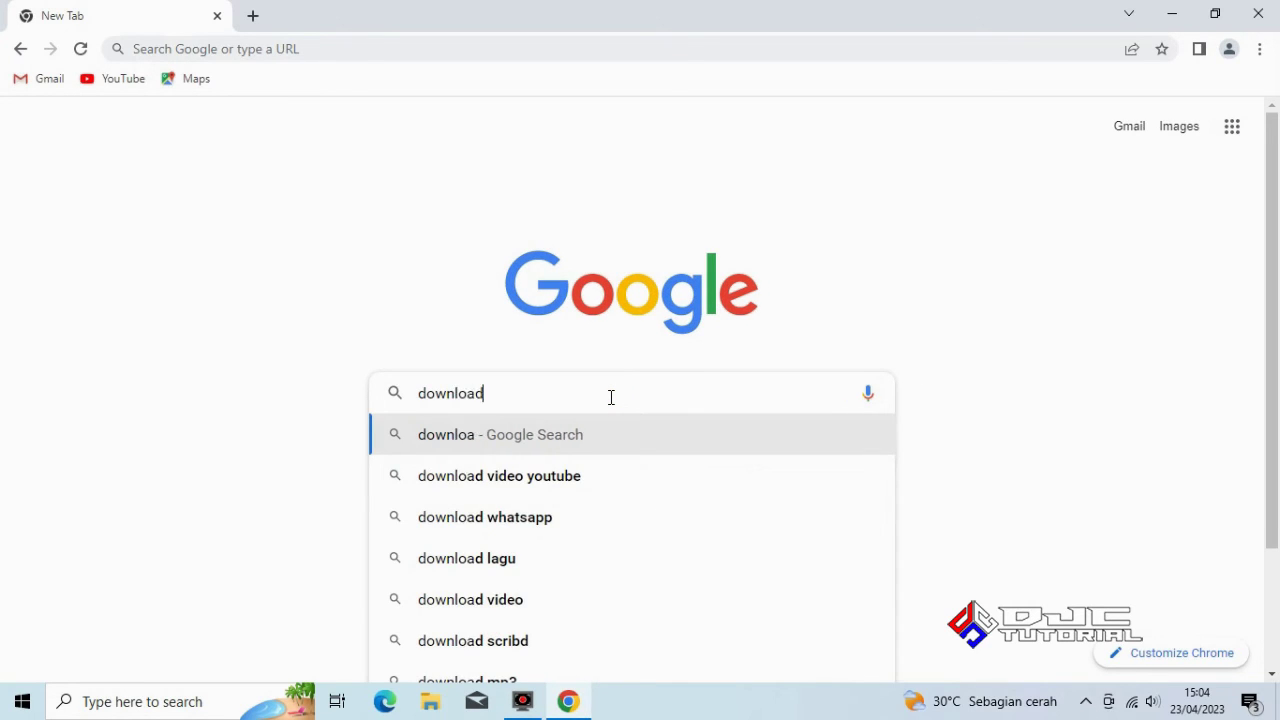
{"action": "type", "text": " fire"}
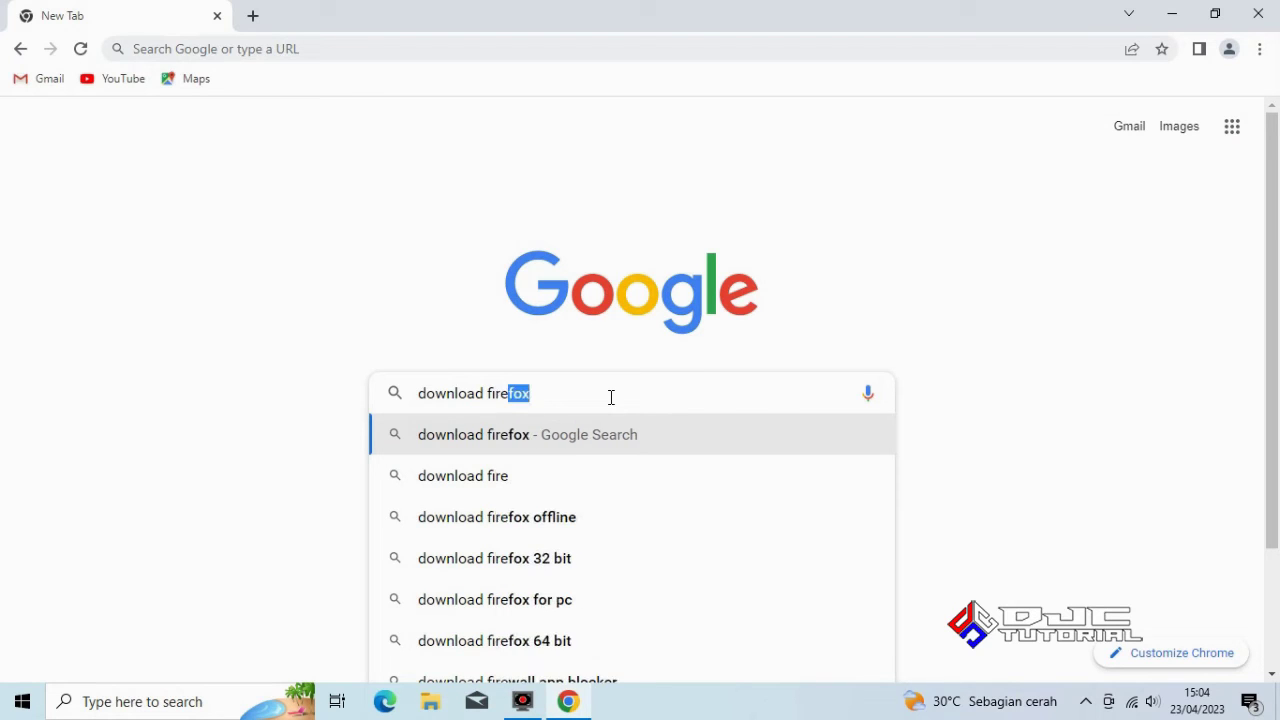
{"action": "type", "text": "fox"}
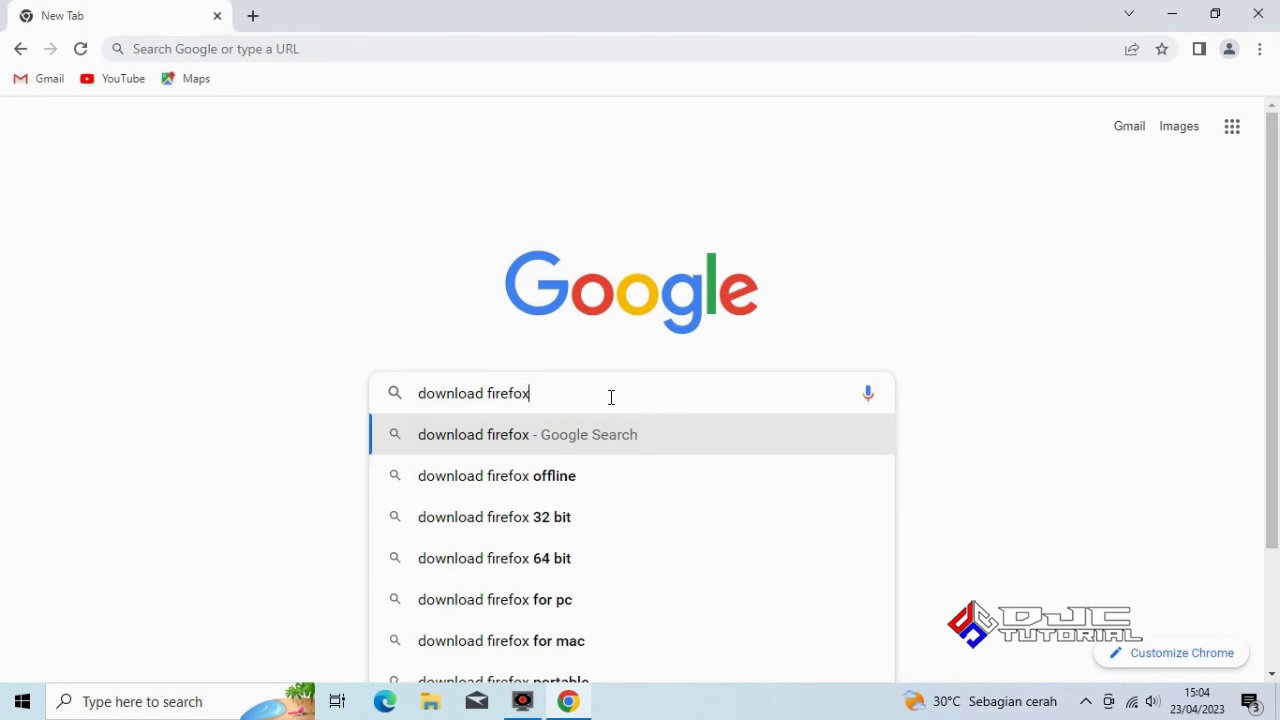
{"action": "key", "text": "Return"}
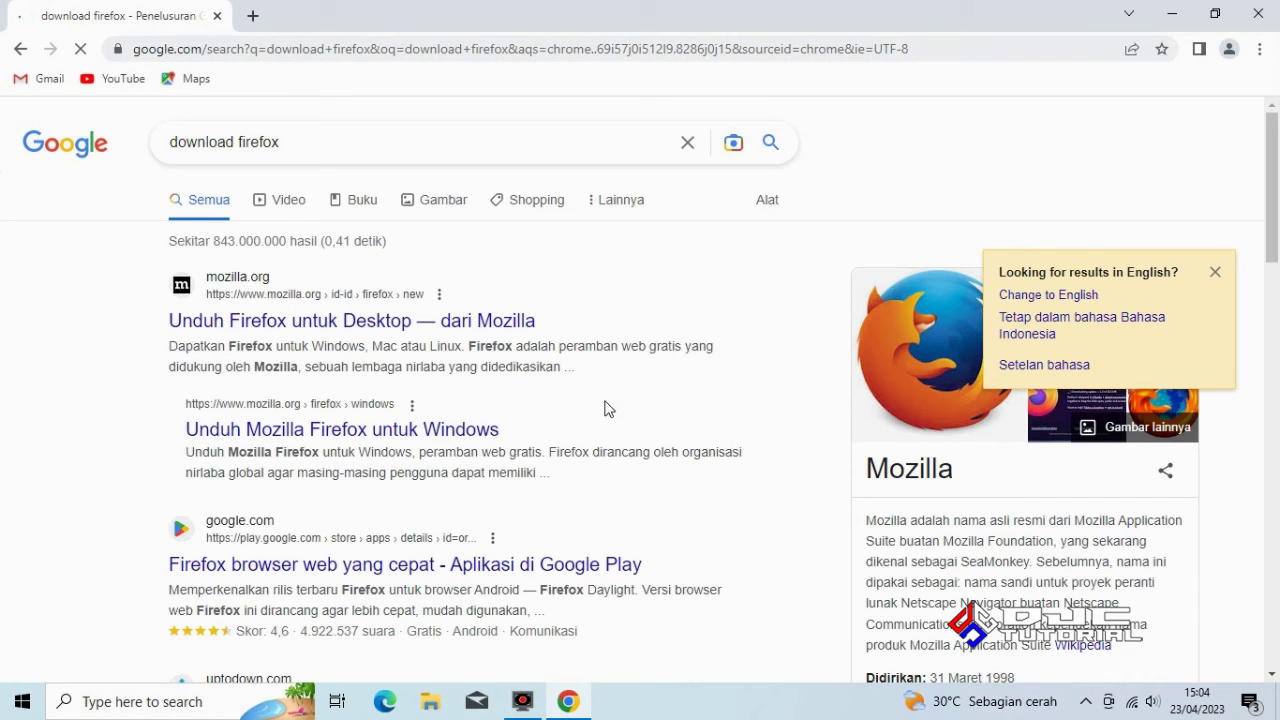
{"action": "left_click", "coordinate": [315, 324]}
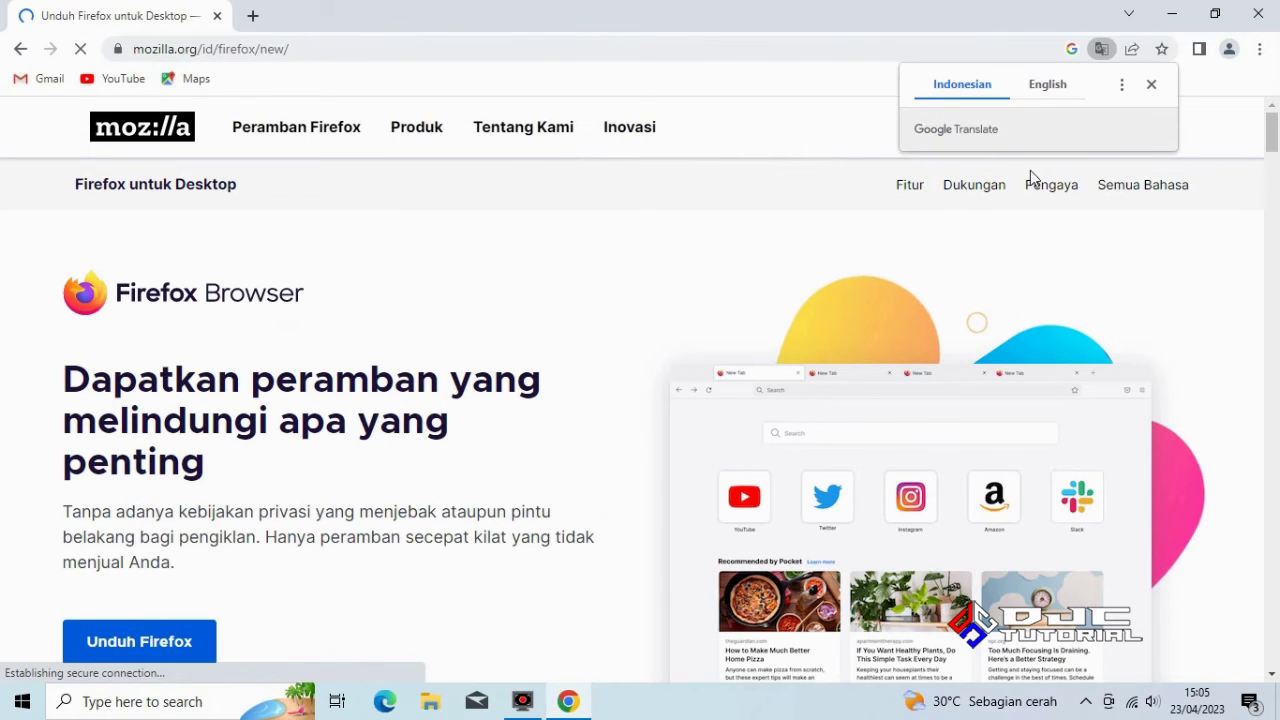
{"action": "left_click", "coordinate": [1152, 86]}
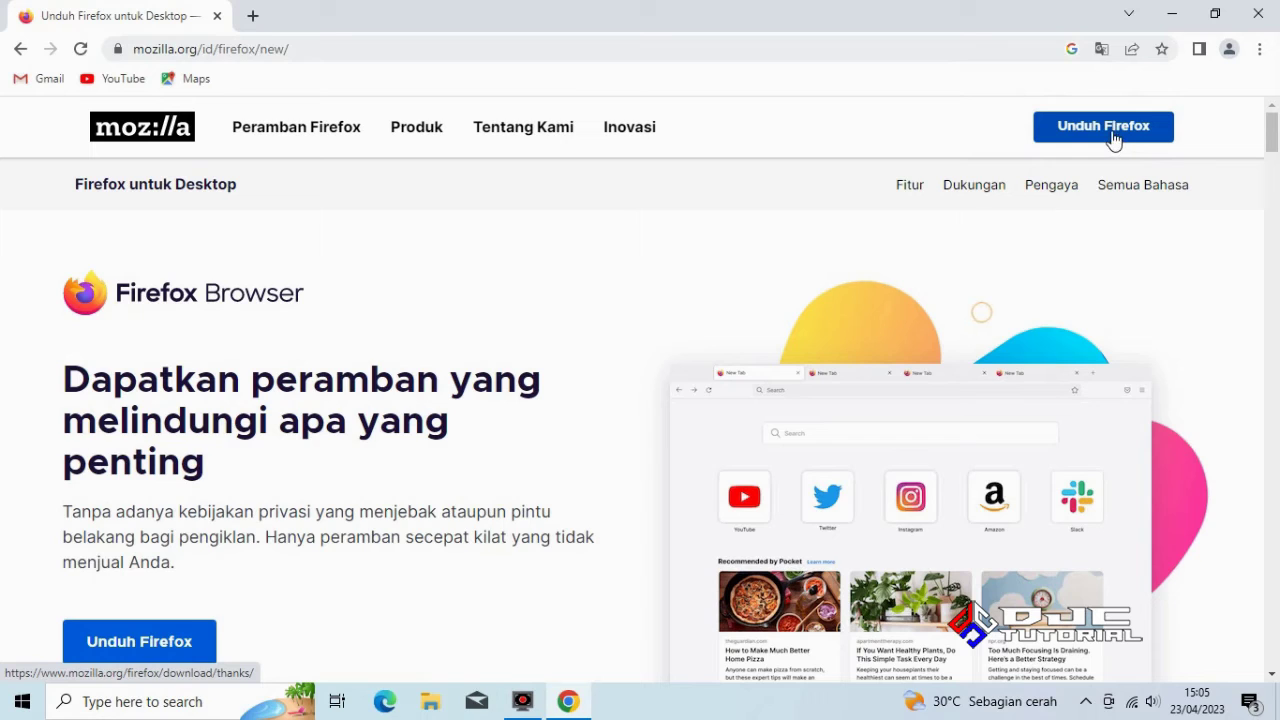
{"action": "left_click", "coordinate": [1108, 134]}
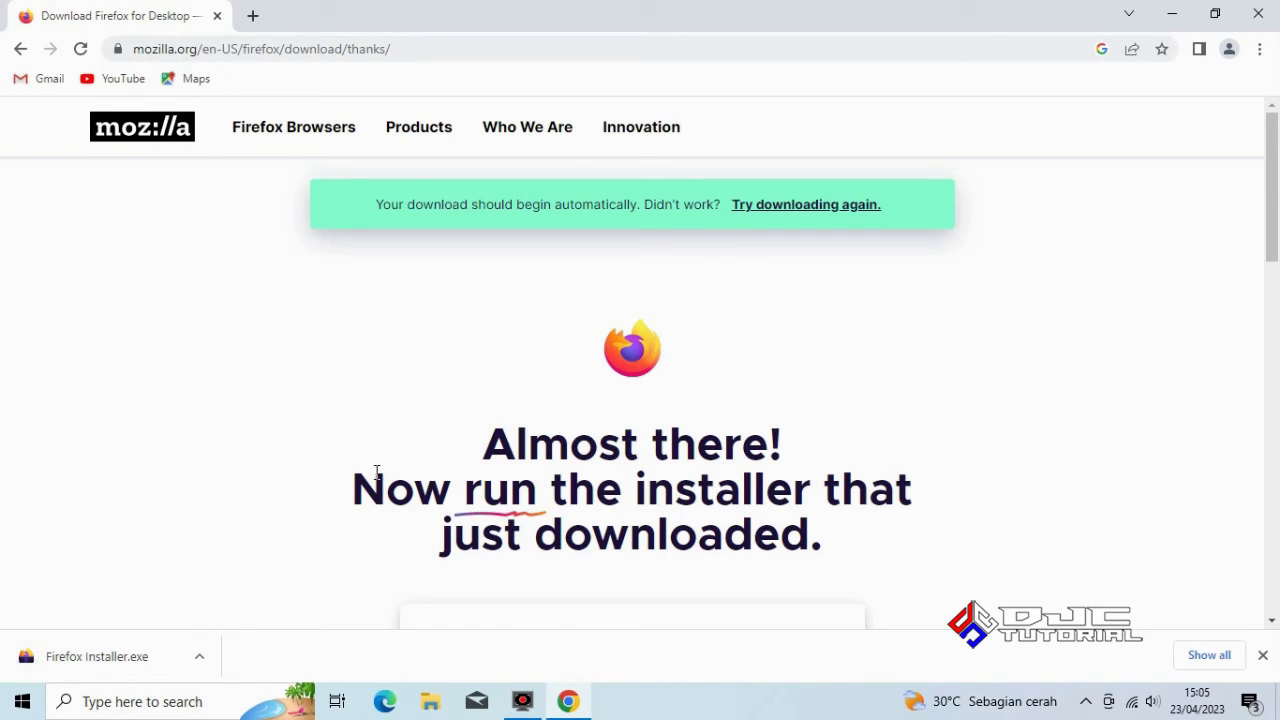
Run the downloaded Firefox installer with admin approval and close Chrome while it installs
{"action": "right_click", "coordinate": [114, 664]}
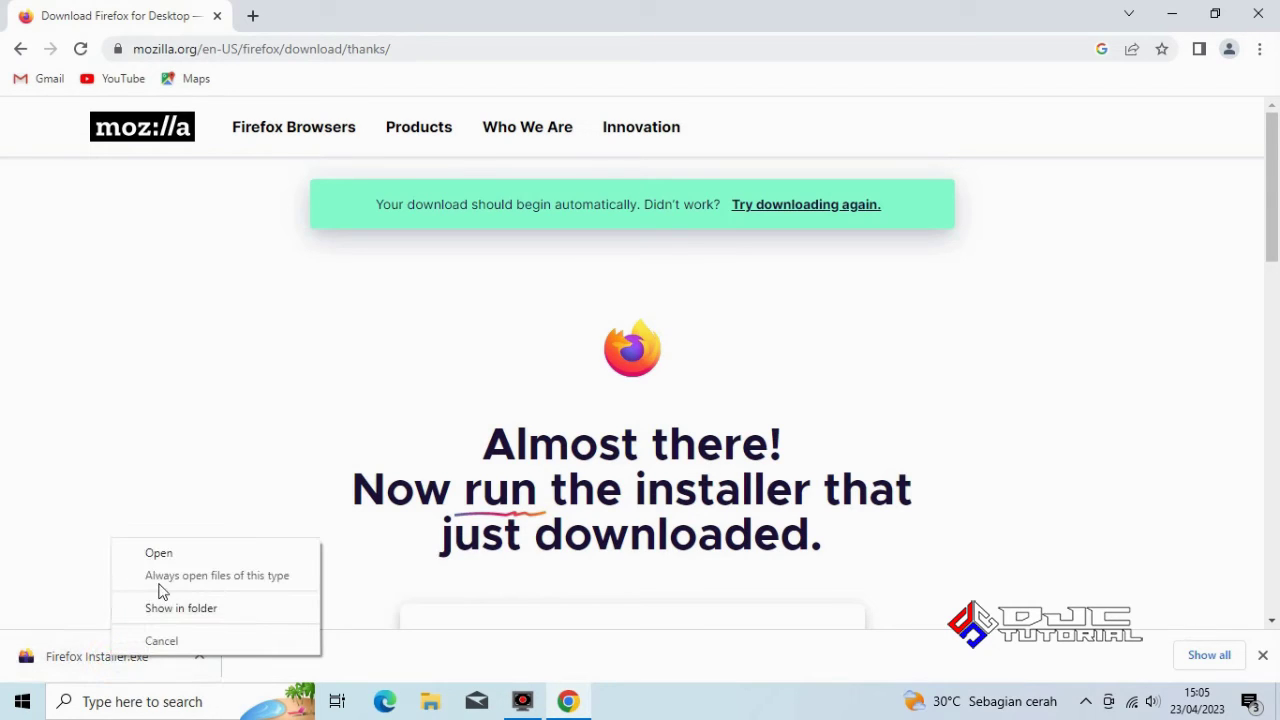
{"action": "left_click", "coordinate": [175, 556]}
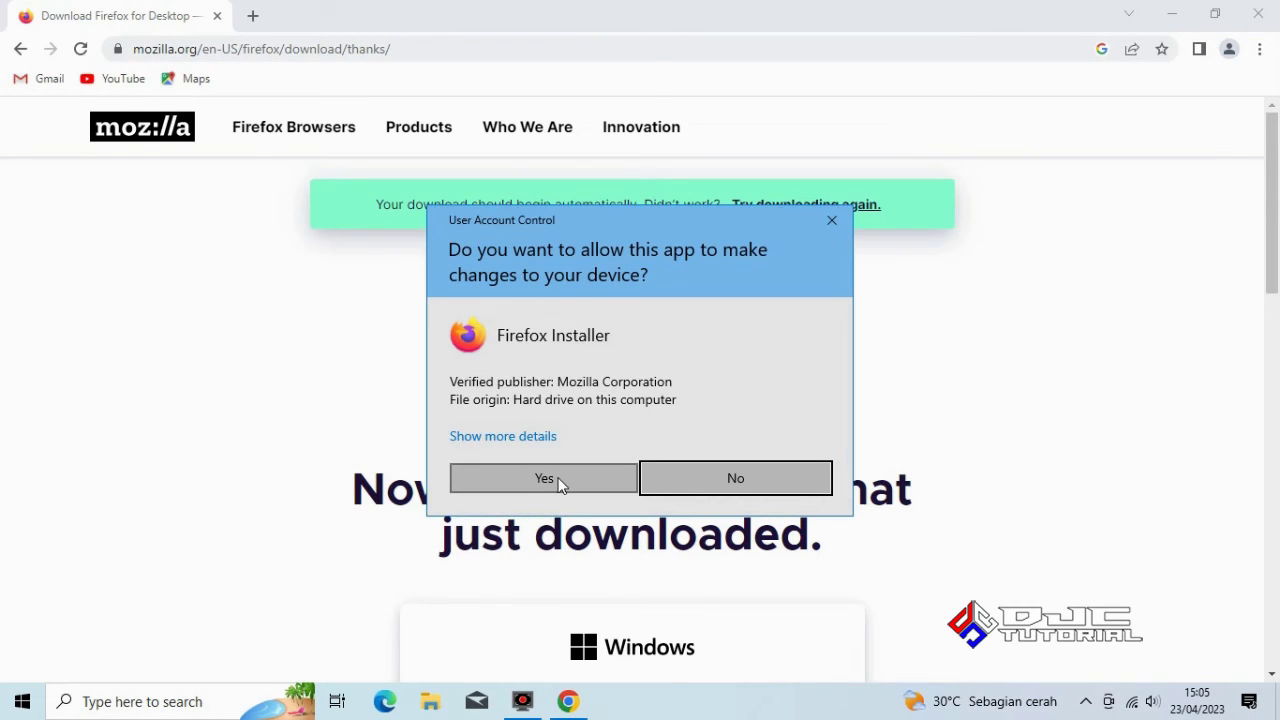
{"action": "left_click", "coordinate": [560, 484]}
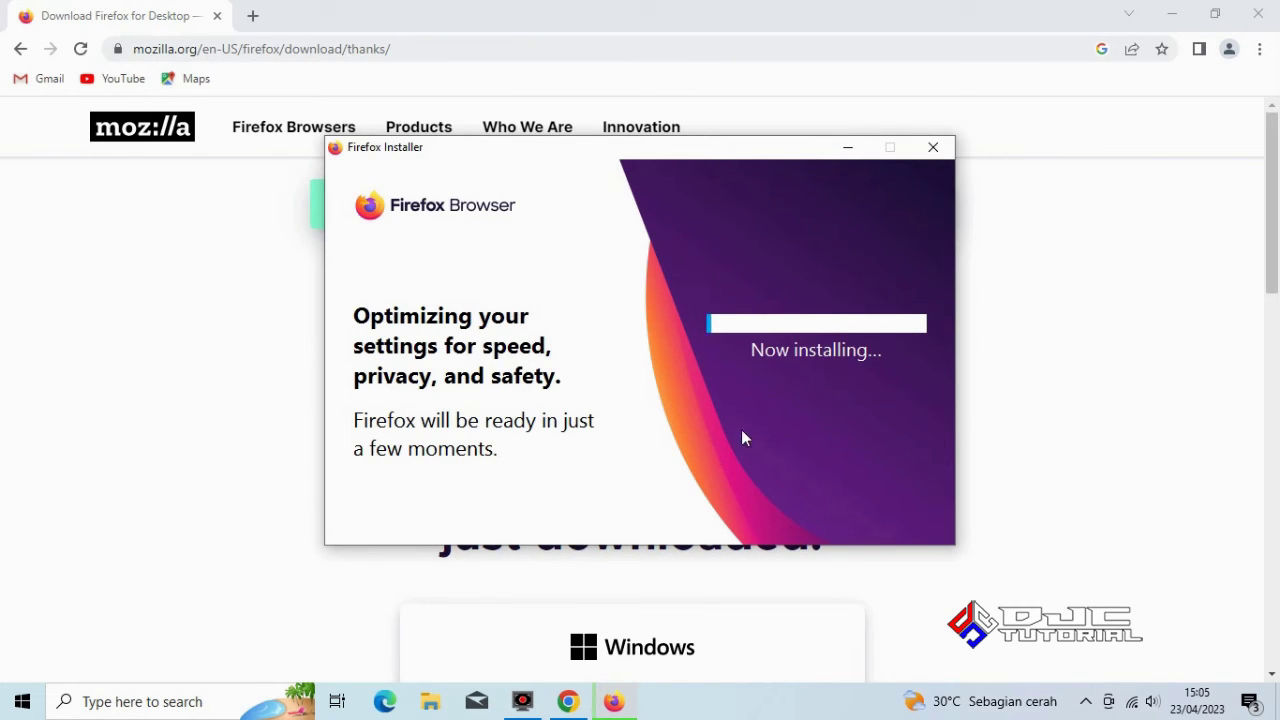
{"action": "left_click", "coordinate": [1266, 20]}
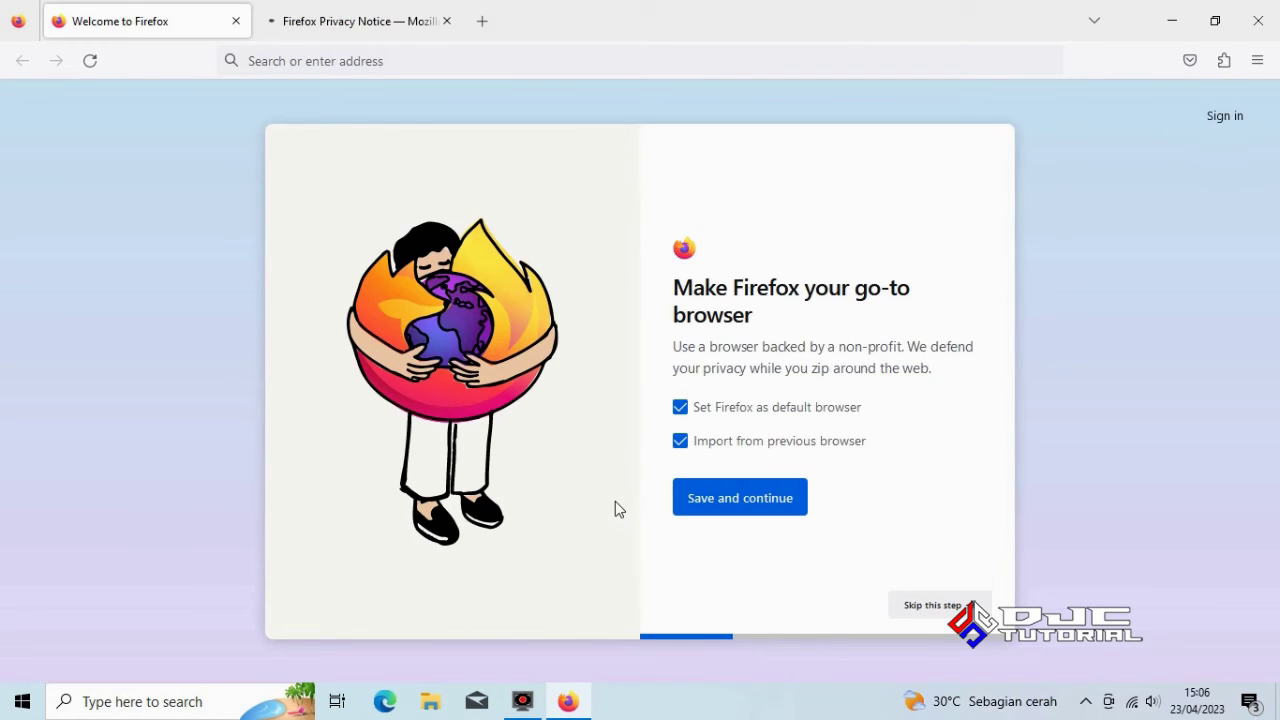
Skip the default-browser and phone sync welcome steps and start browsing in Firefox
{"action": "left_click", "coordinate": [932, 607]}
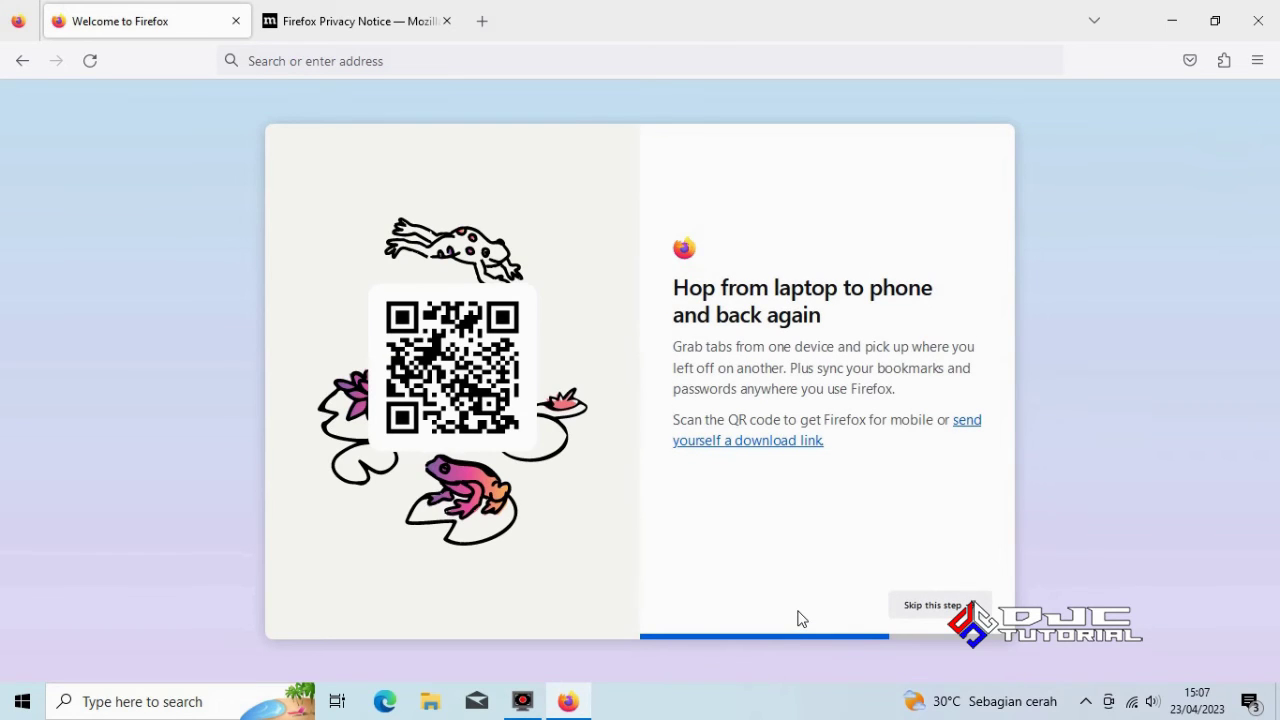
{"action": "left_click", "coordinate": [932, 607]}
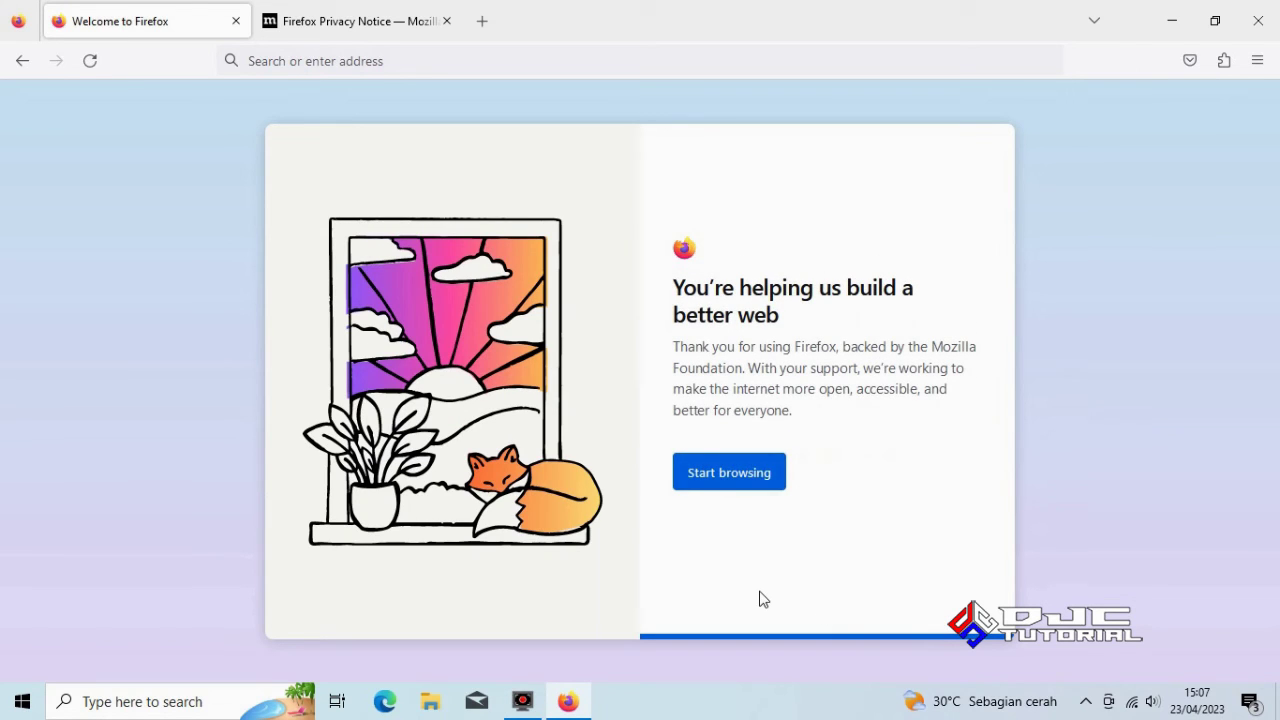
{"action": "left_click", "coordinate": [729, 478]}
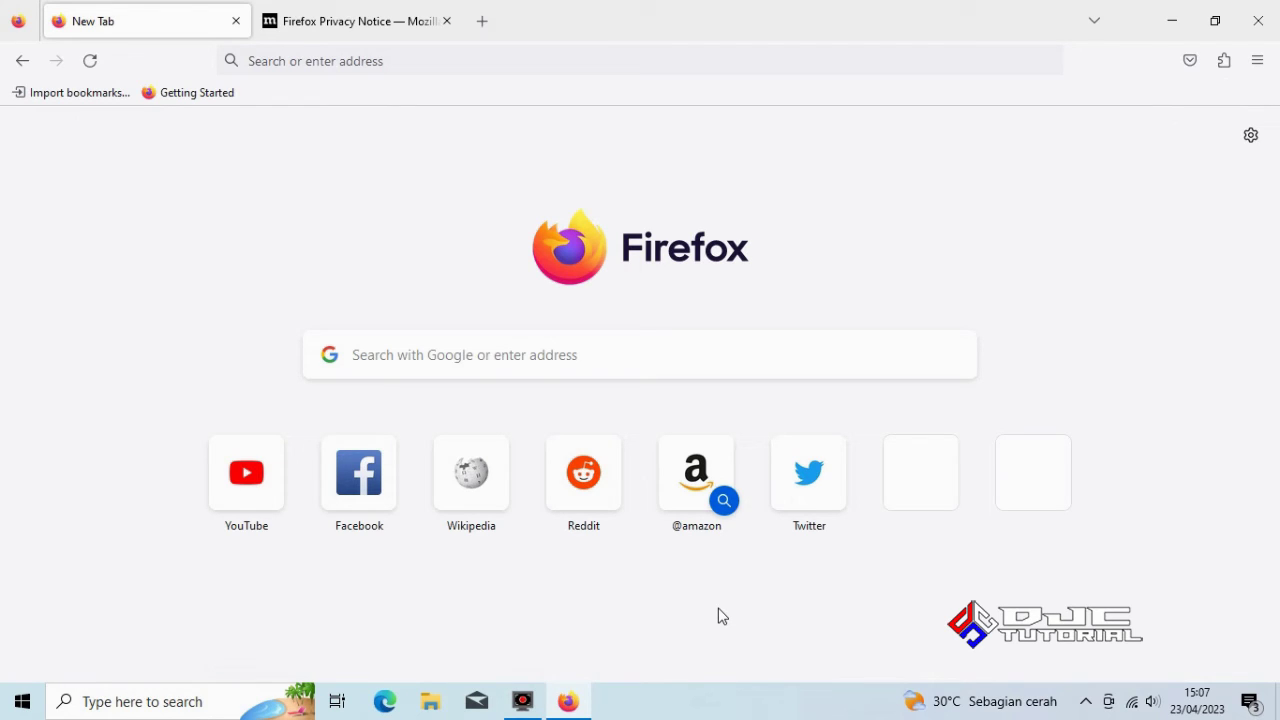
Search 'download vlc media player' and download vlc-3.0.18-win32.exe from videolan.org
{"action": "left_click", "coordinate": [647, 359]}
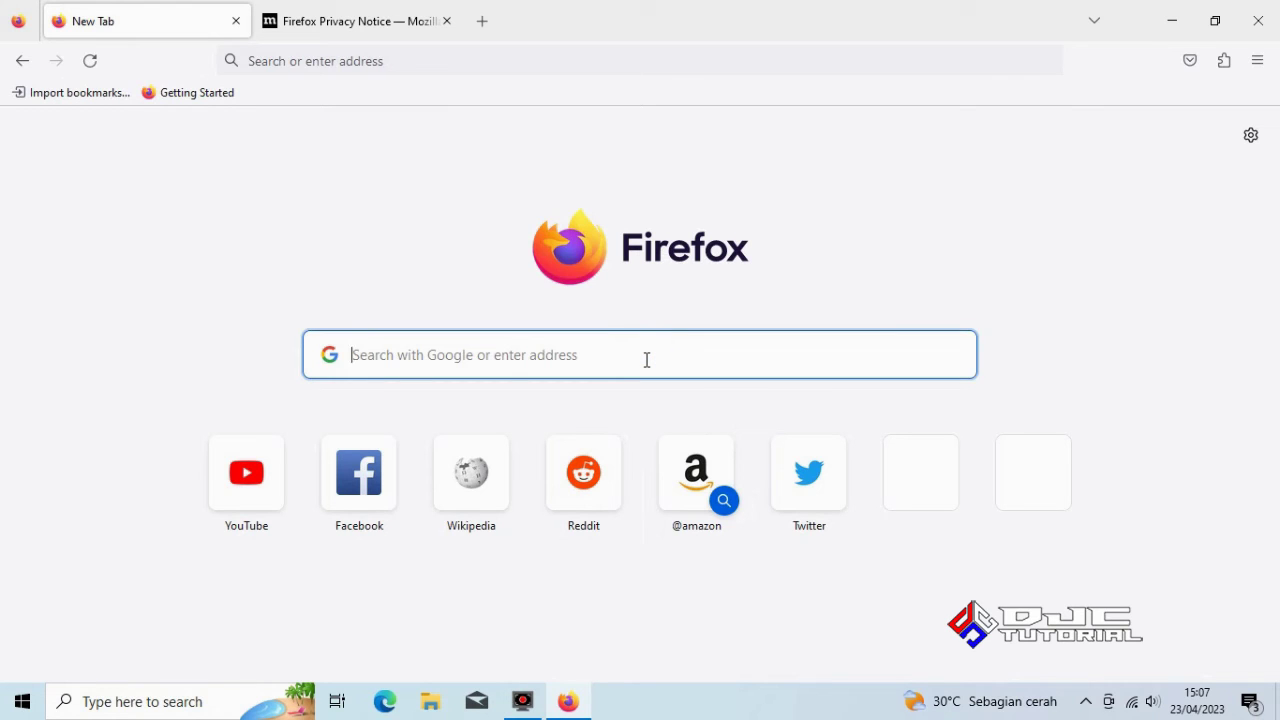
{"action": "type", "text": "download"}
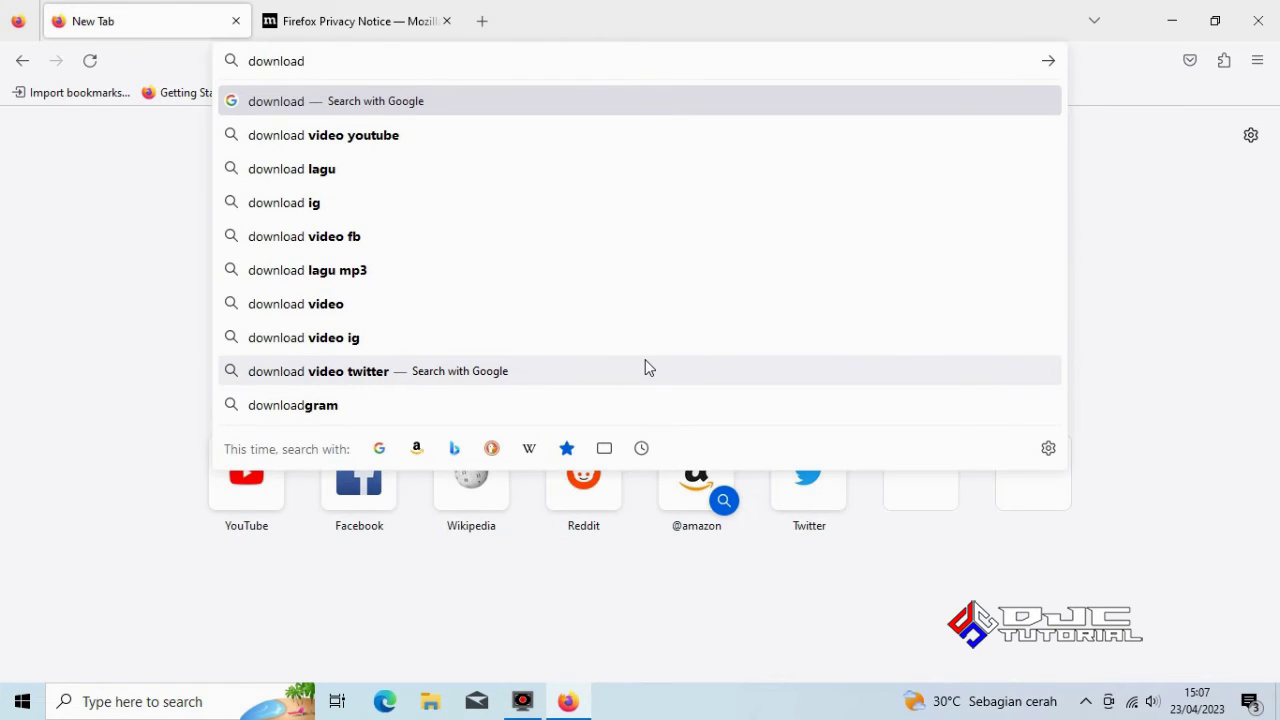
{"action": "type", "text": " vlc me"}
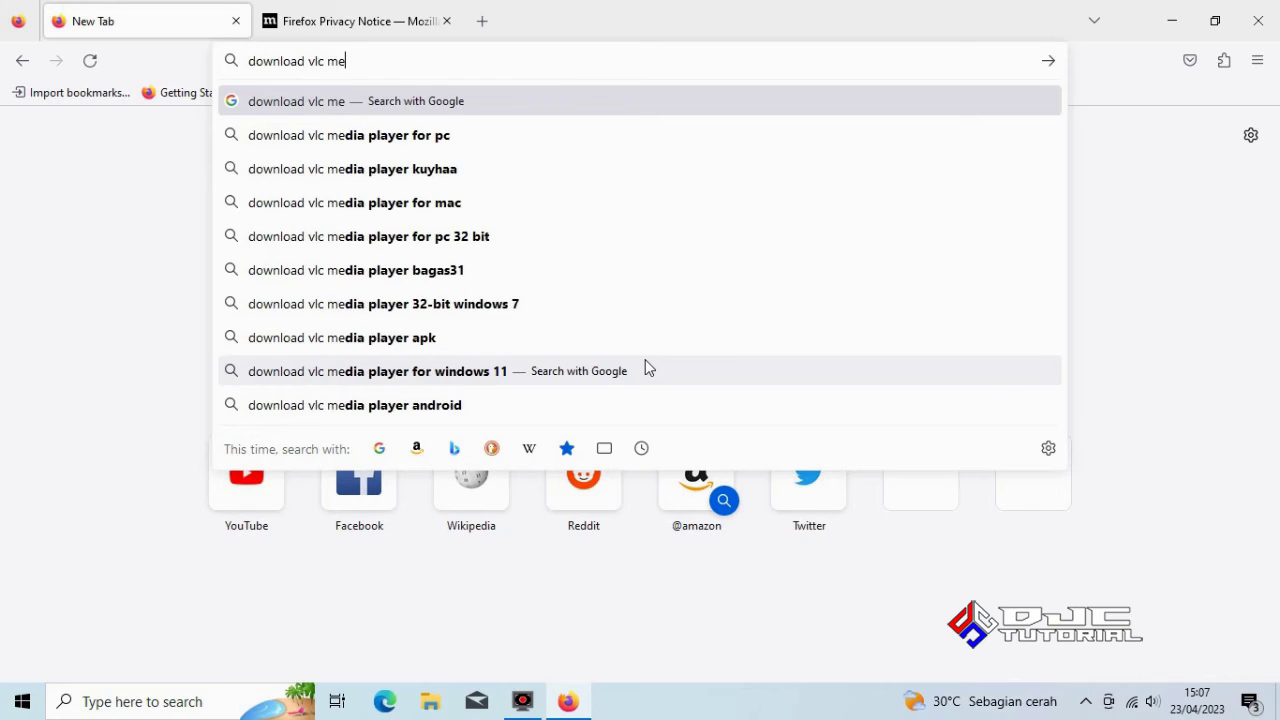
{"action": "type", "text": "dia play"}
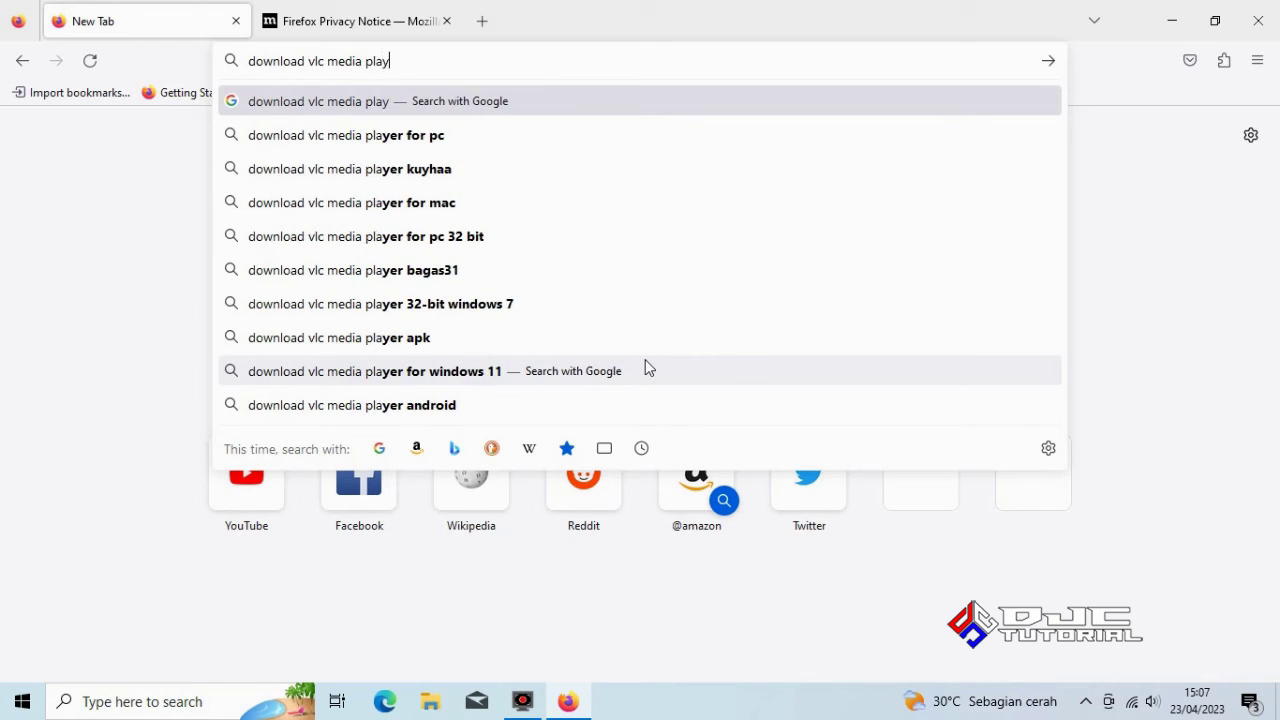
{"action": "type", "text": "er"}
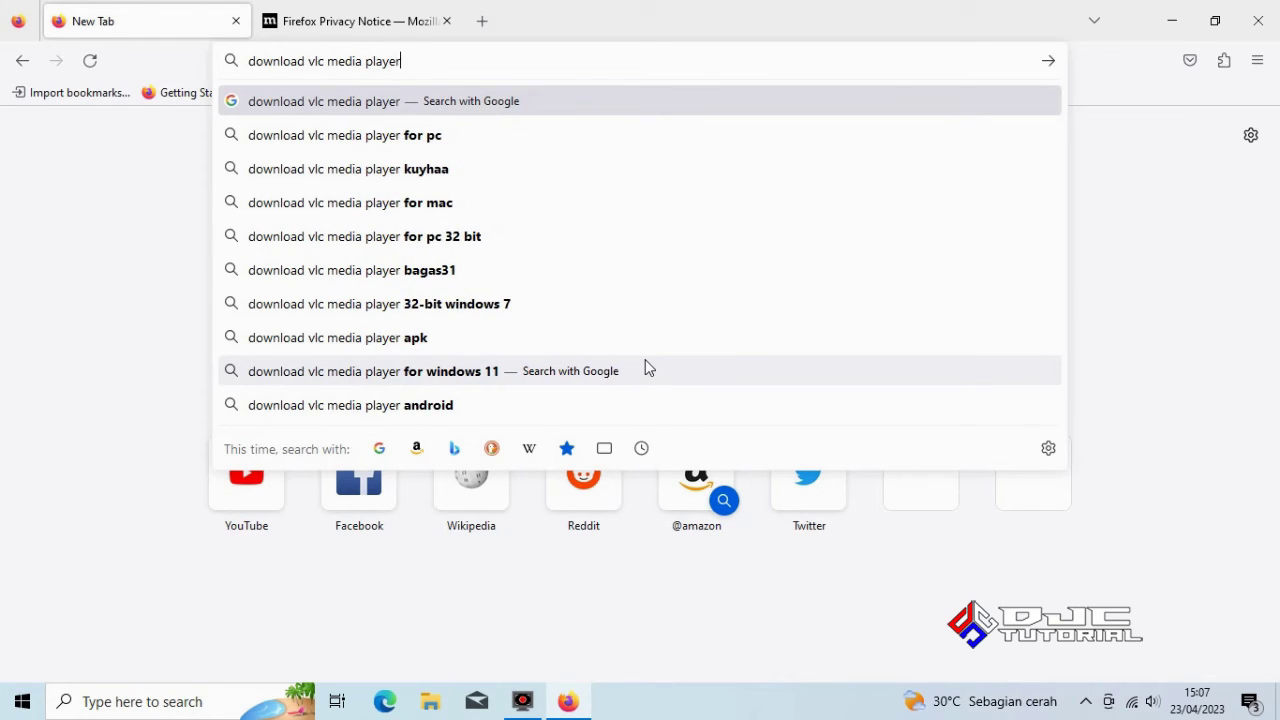
{"action": "key", "text": "Return"}
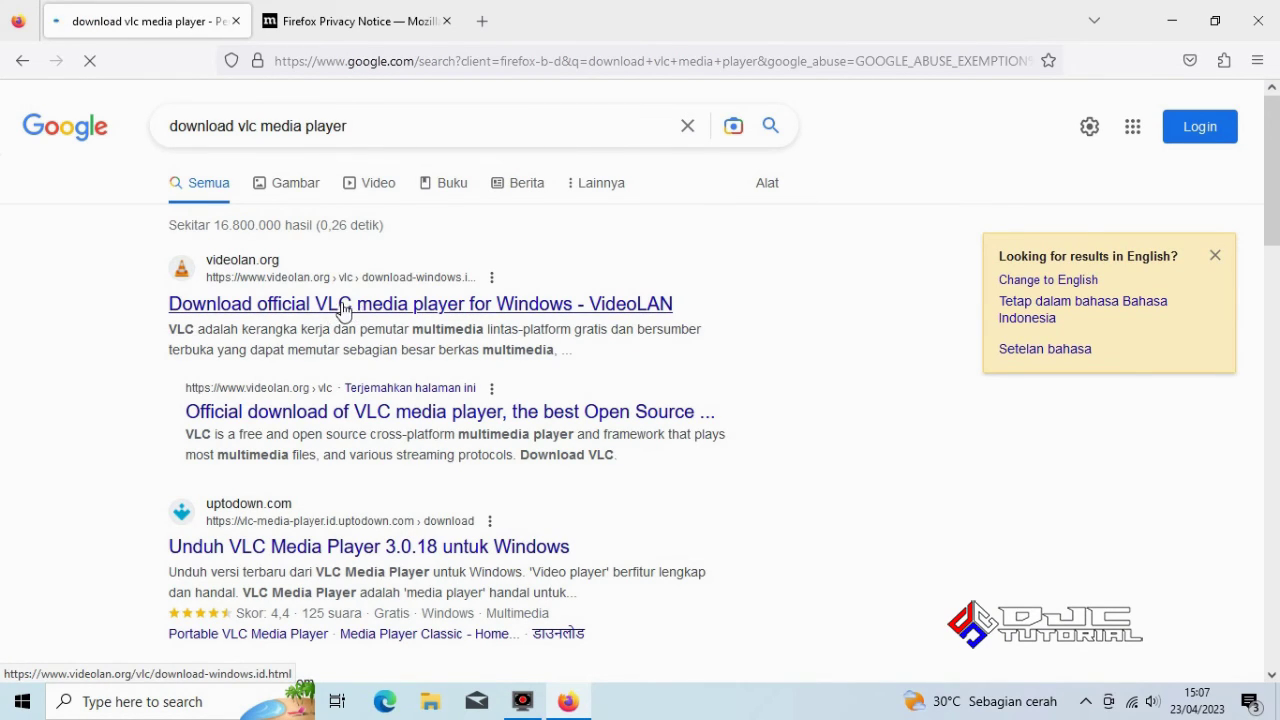
{"action": "left_click", "coordinate": [343, 309]}
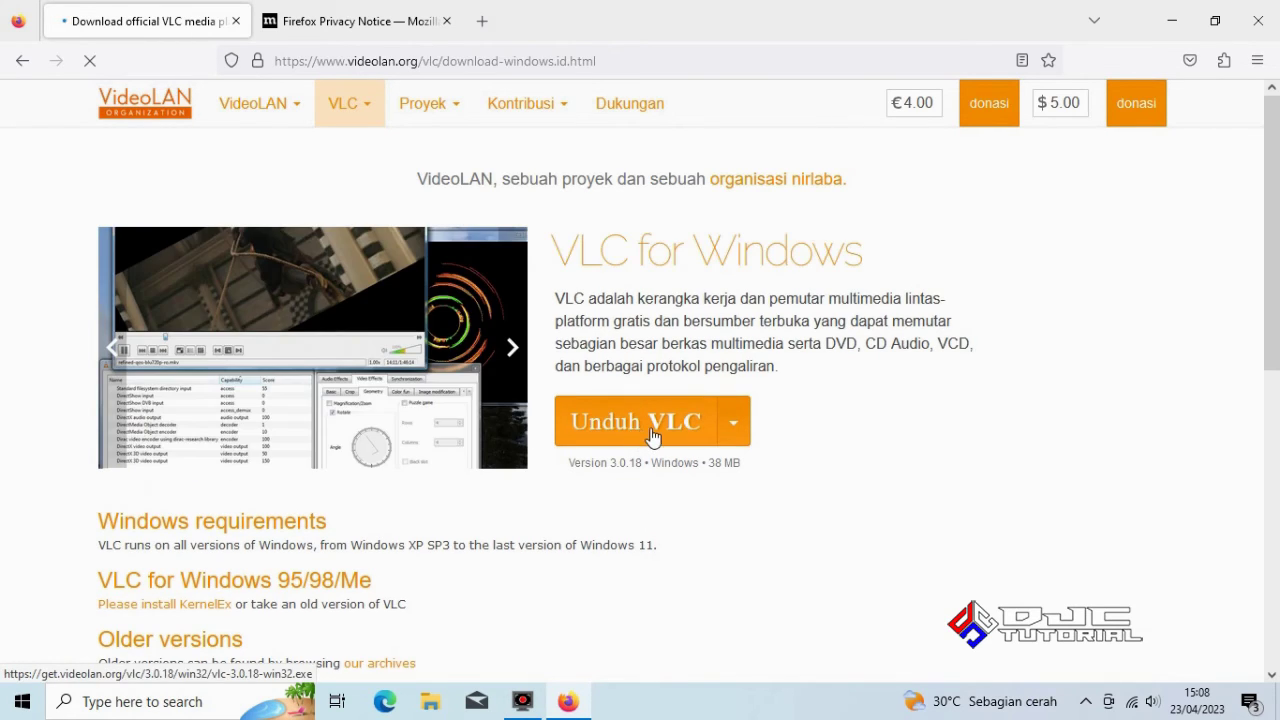
{"action": "left_click", "coordinate": [636, 424]}
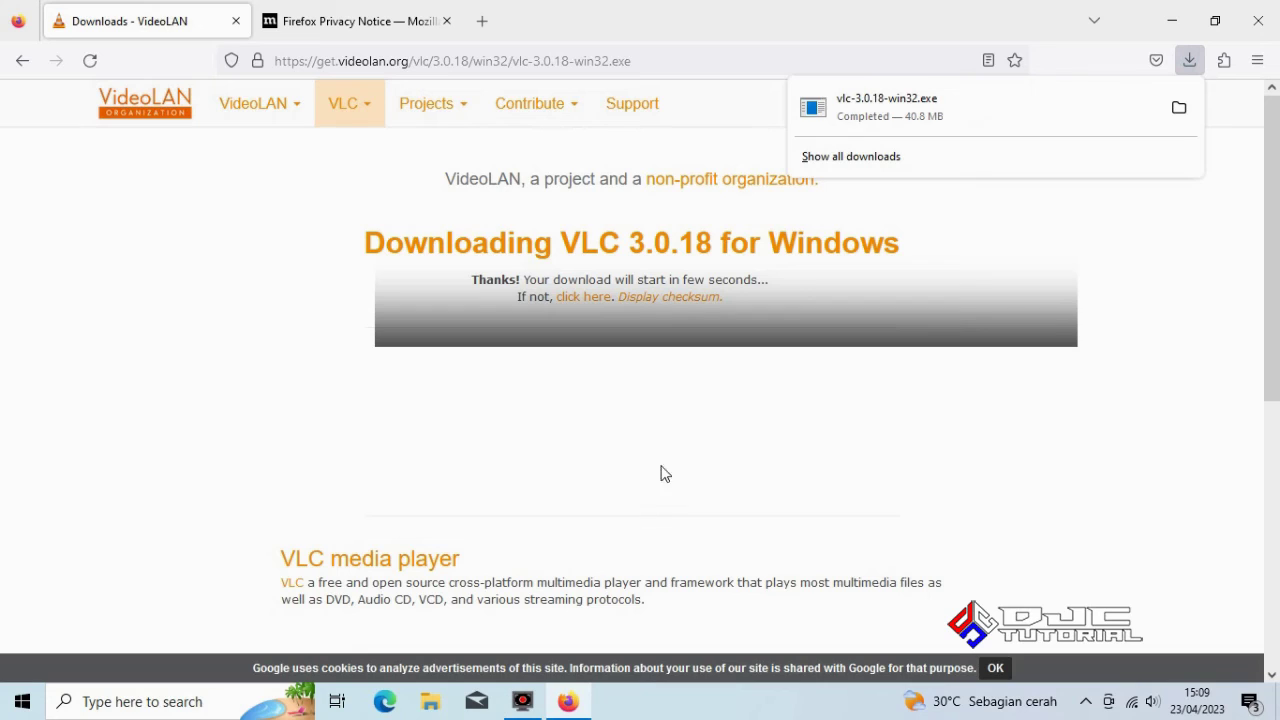
Install VLC in English with default components and desktop shortcut into C:\Program Files (x86)\VideoLAN\VLC, then launch it
{"action": "left_click", "coordinate": [856, 118]}
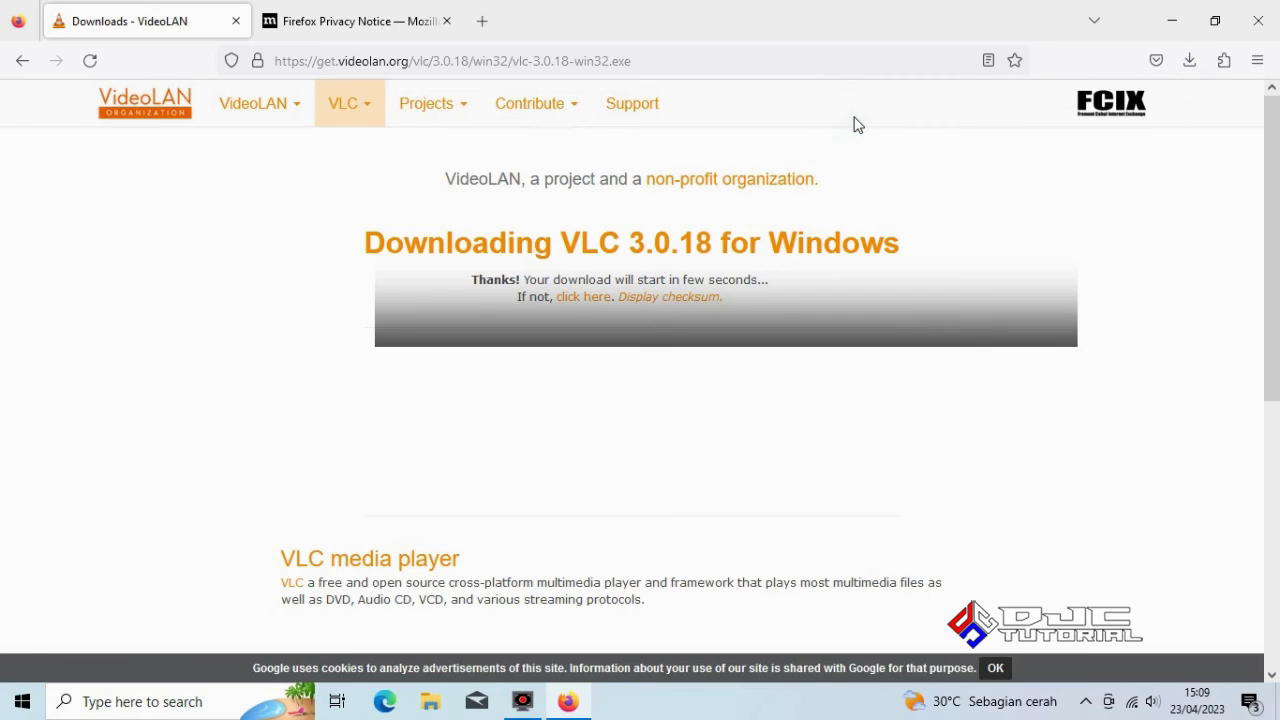
{"action": "left_click", "coordinate": [643, 485]}
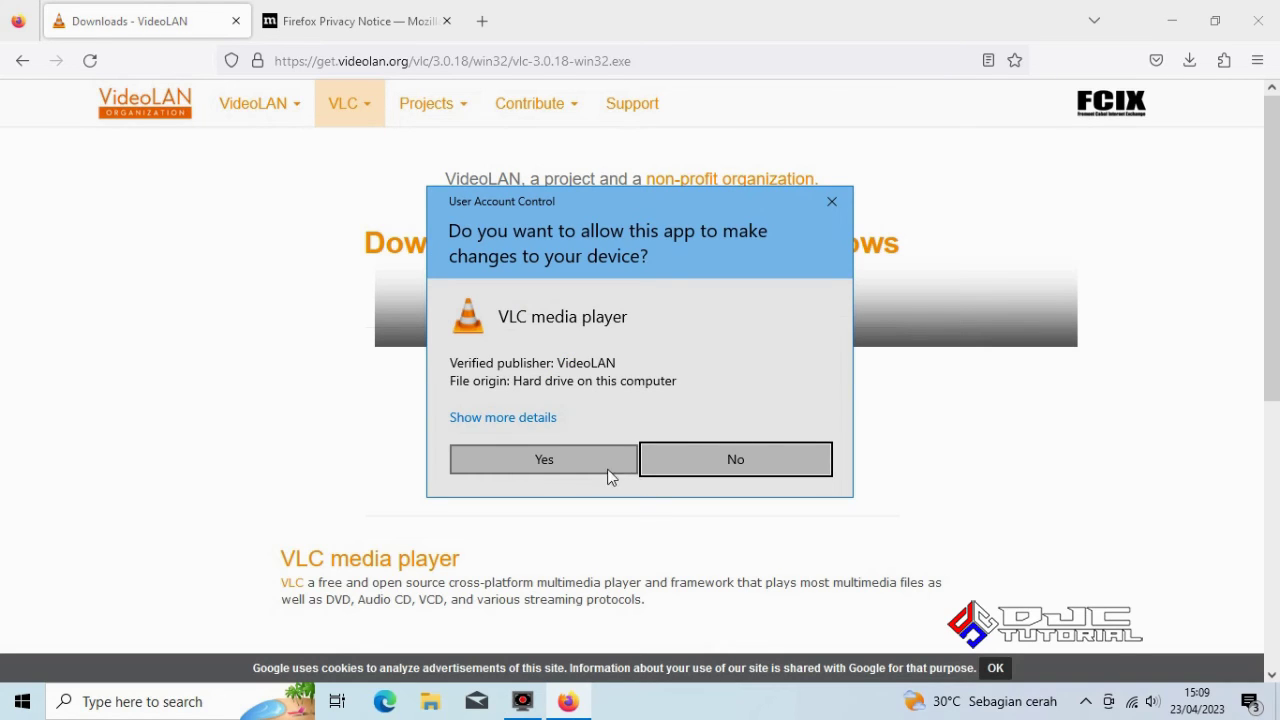
{"action": "left_click", "coordinate": [565, 470]}
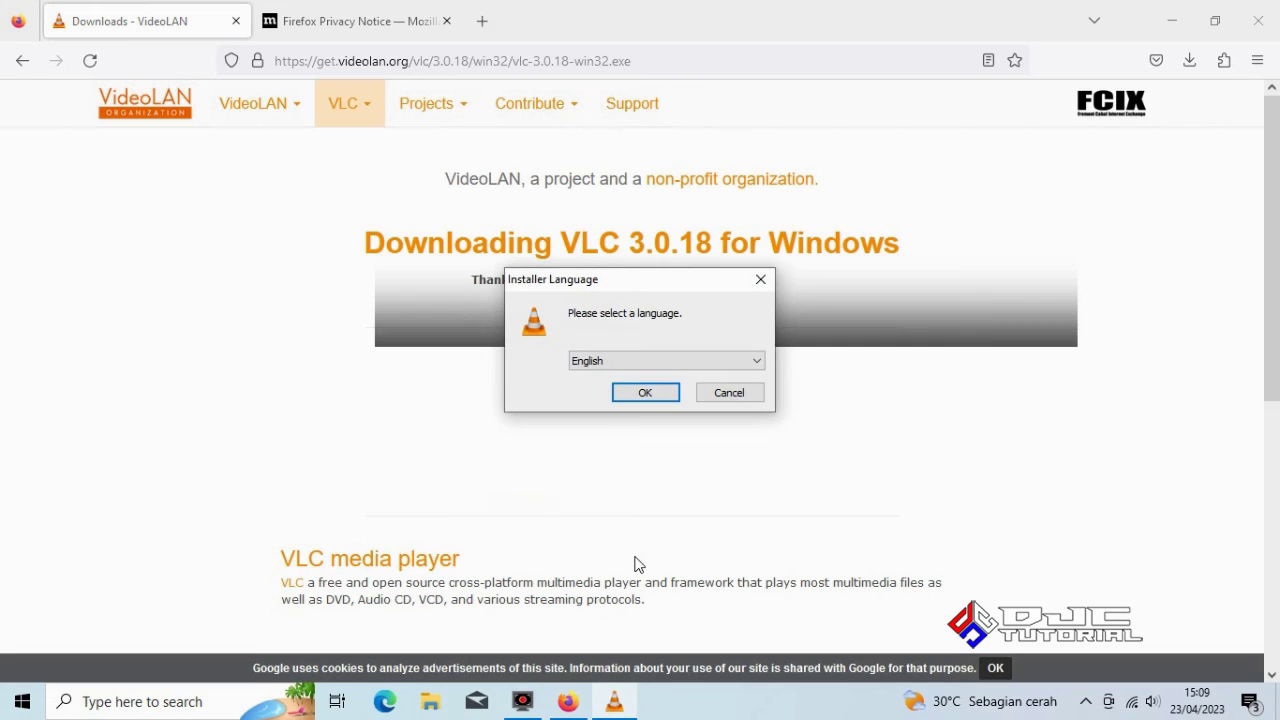
{"action": "left_click", "coordinate": [652, 397]}
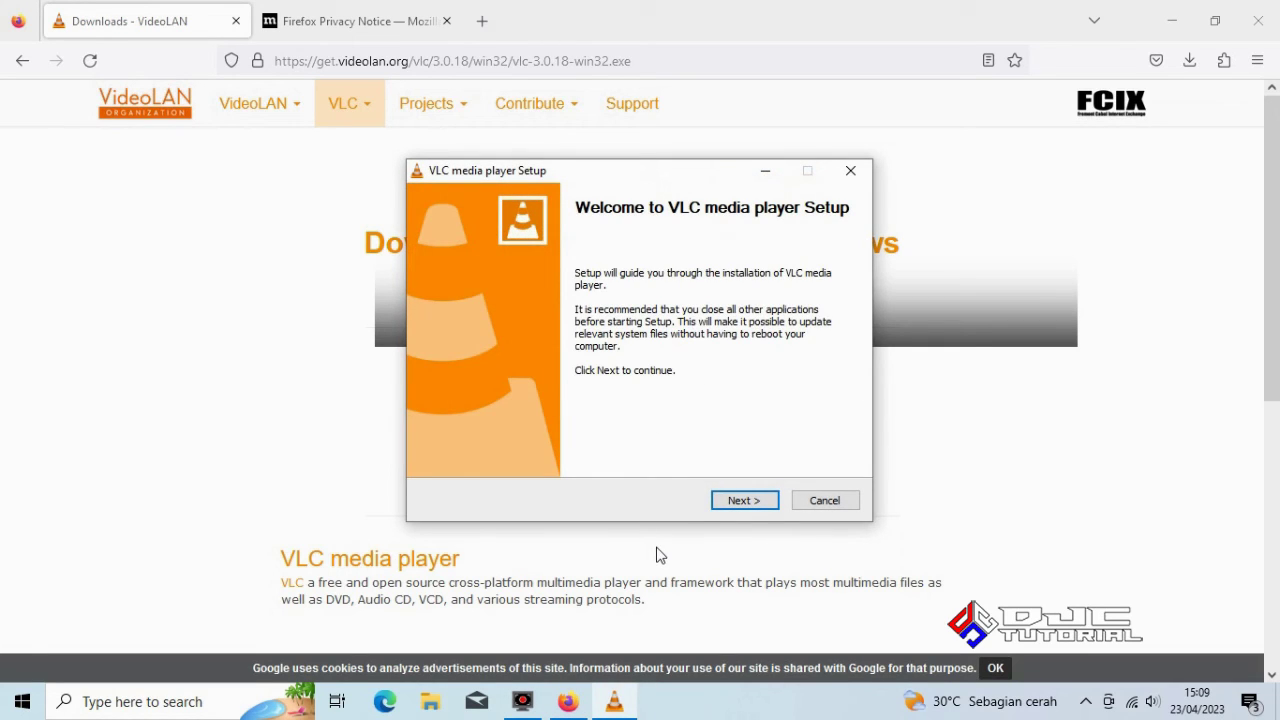
{"action": "left_click", "coordinate": [760, 504]}
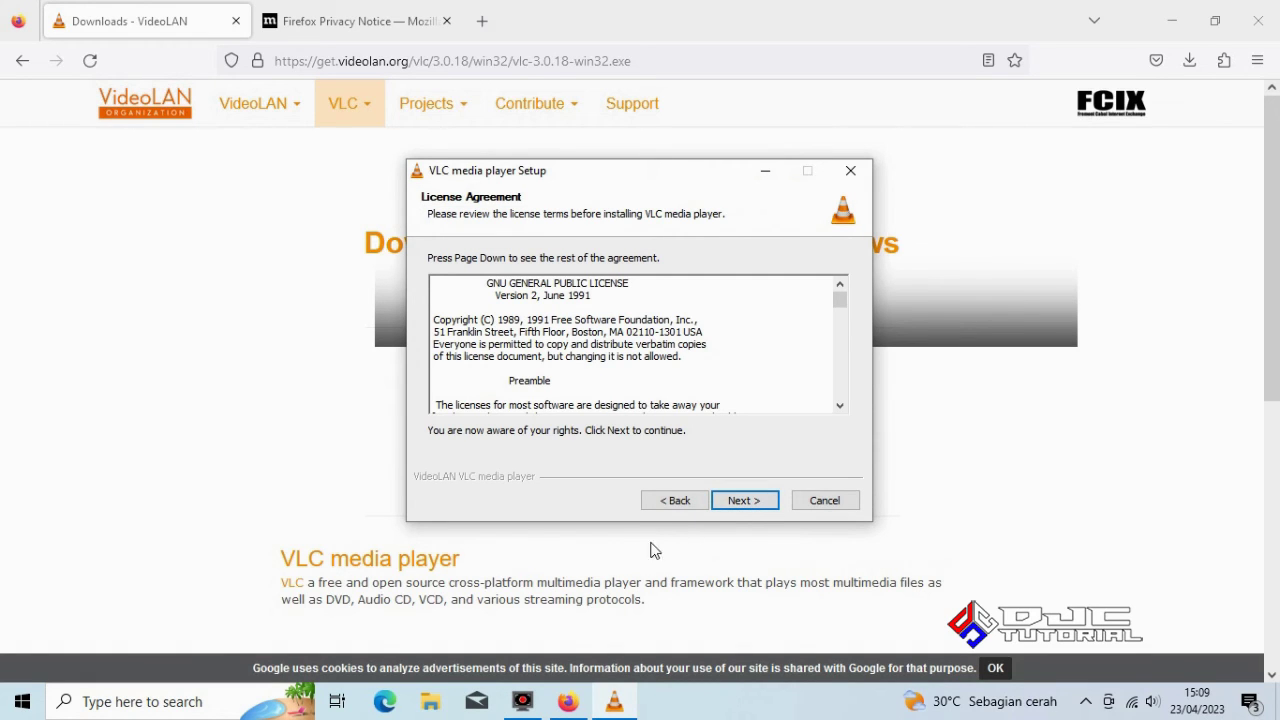
{"action": "left_click", "coordinate": [740, 502]}
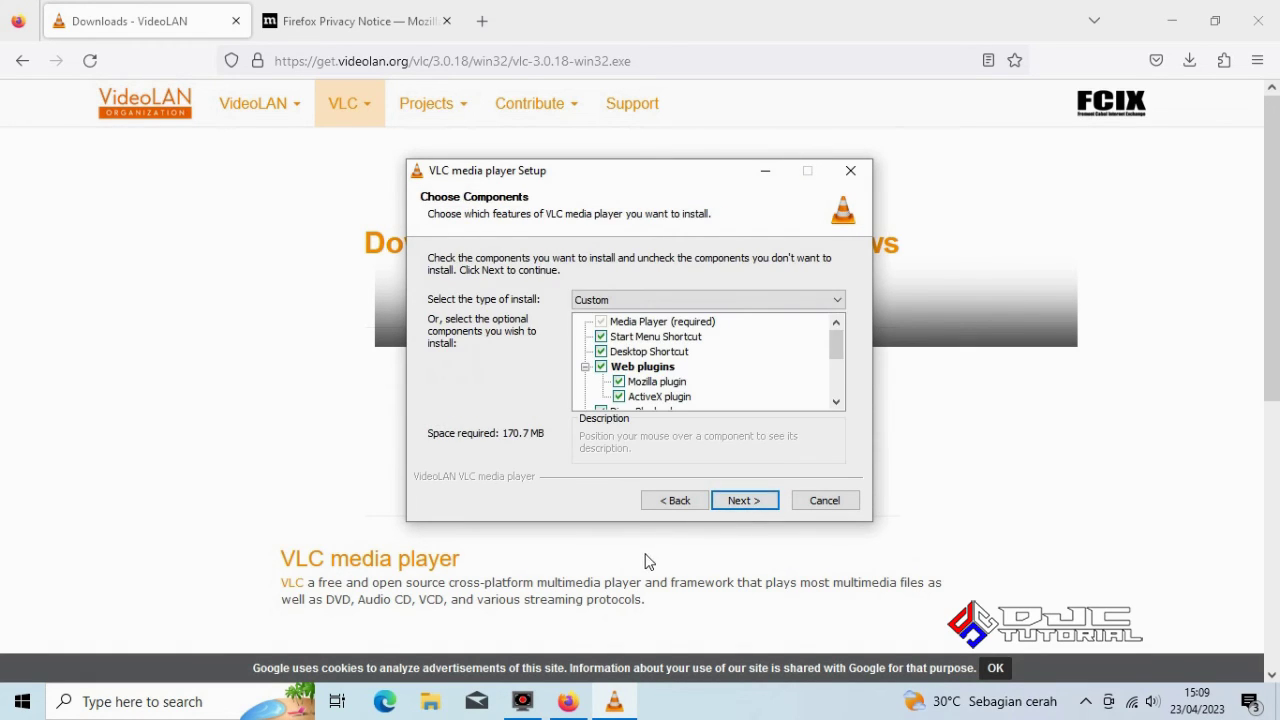
{"action": "left_click", "coordinate": [740, 500]}
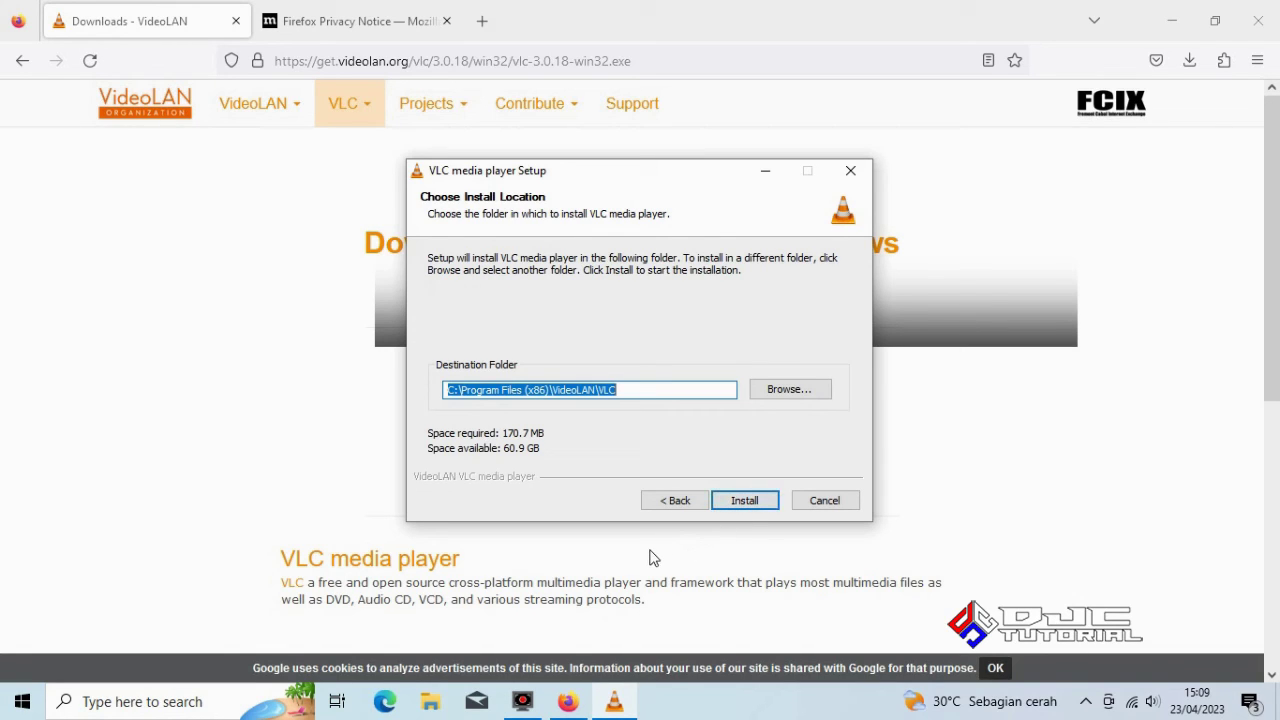
{"action": "left_click", "coordinate": [742, 499]}
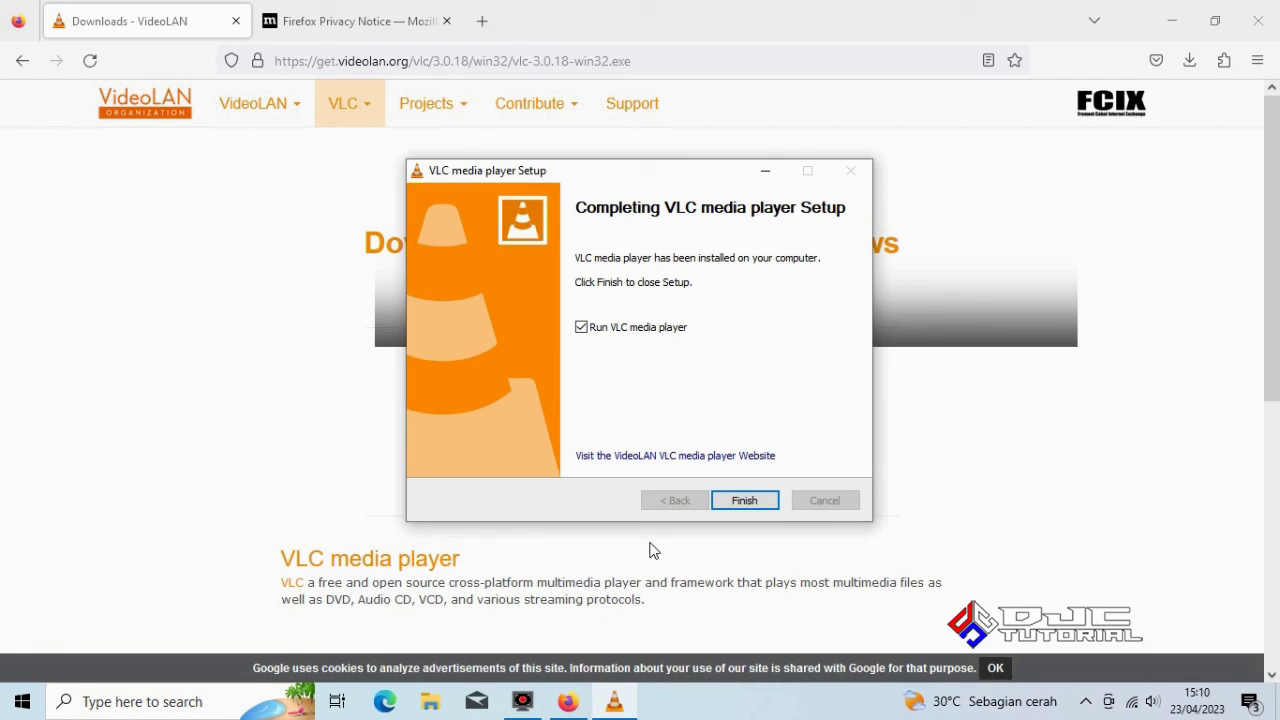
{"action": "left_click", "coordinate": [743, 503]}
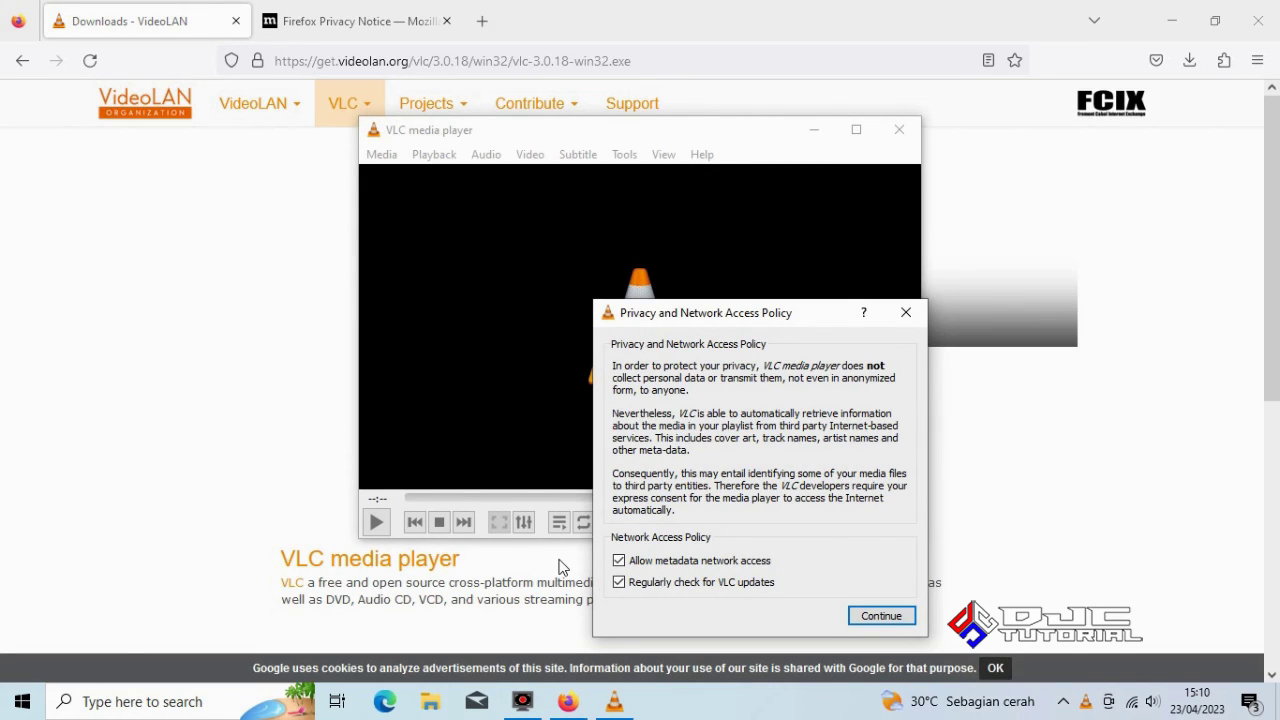
Disable VLC metadata network access and update checks, confirm, and close VLC
{"action": "left_click", "coordinate": [620, 562]}
{"action": "left_click", "coordinate": [618, 585]}
{"action": "left_click", "coordinate": [866, 614]}
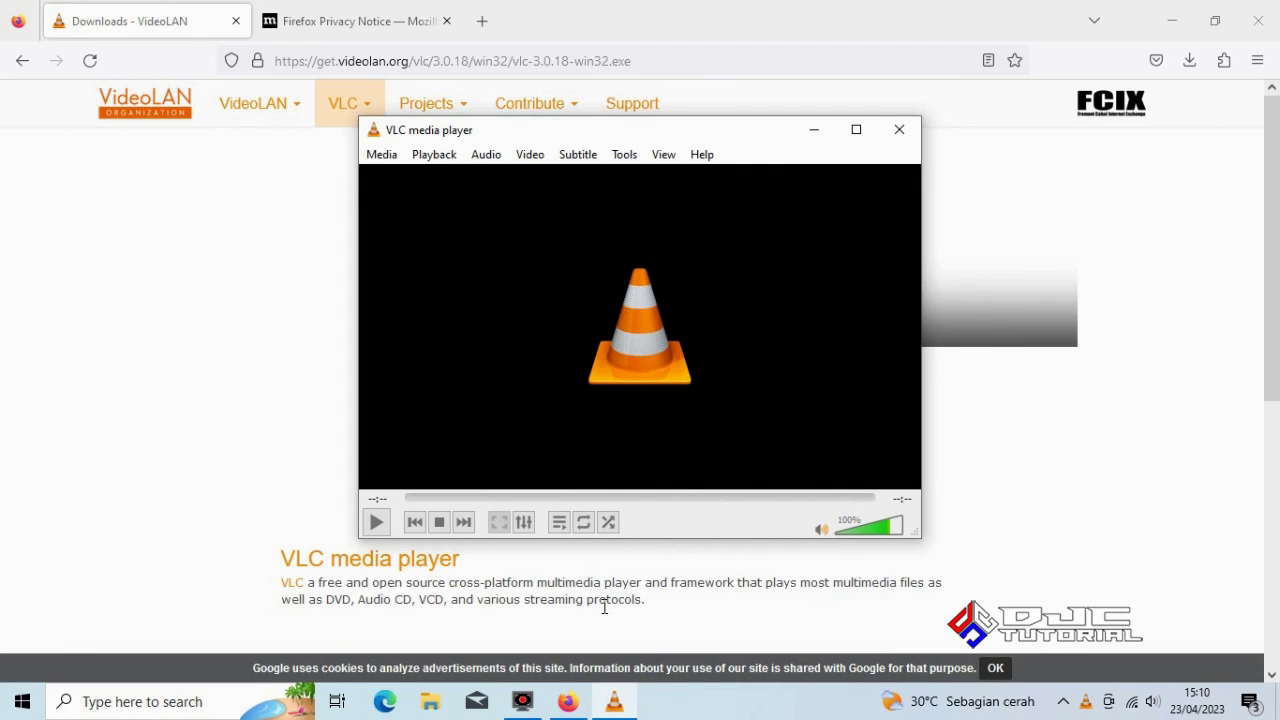
{"action": "left_click", "coordinate": [891, 132]}
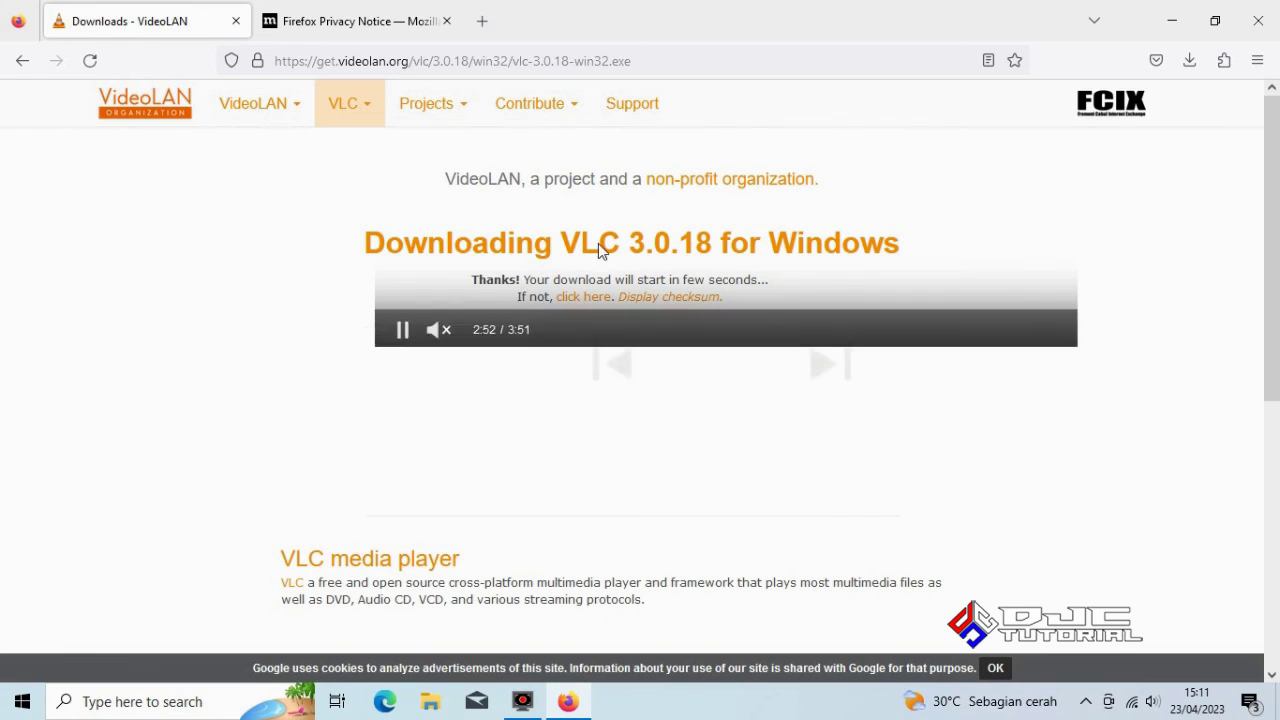
Search 'download acrobat' and download readerdc64_en_ka_mdr_install.exe from Adobe's reader page
{"action": "left_click", "coordinate": [581, 61]}
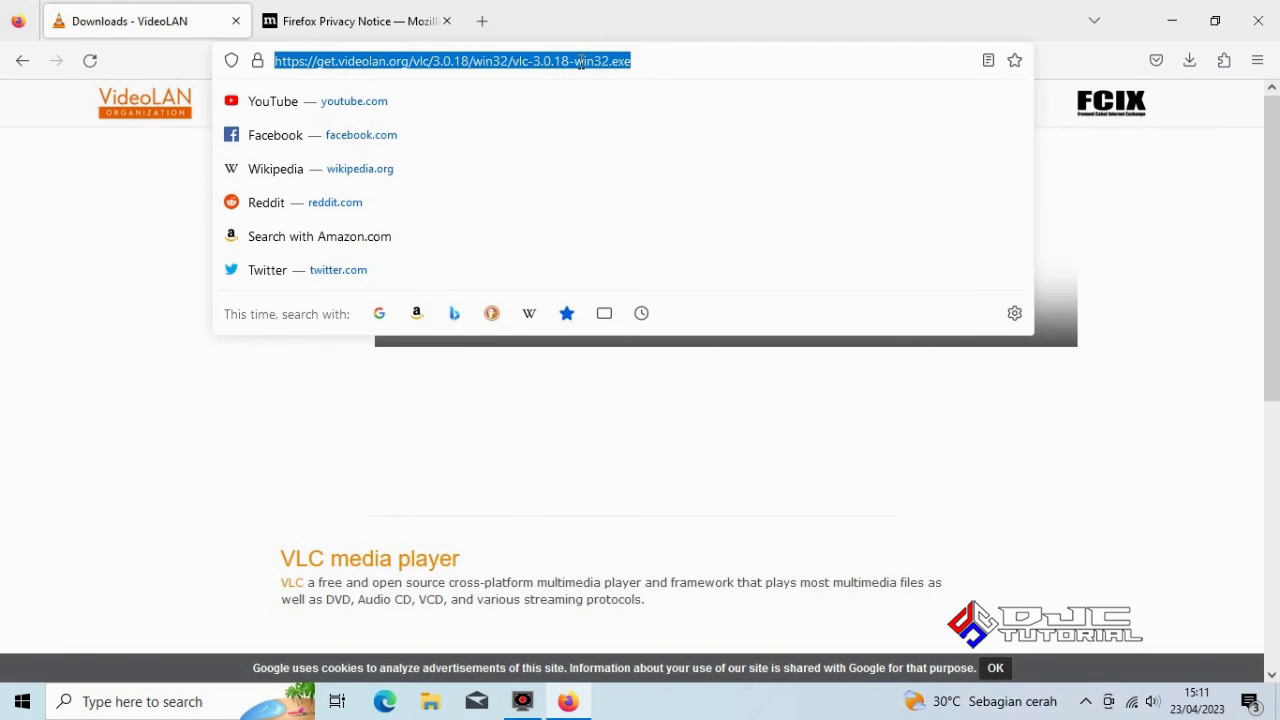
{"action": "type", "text": "download"}
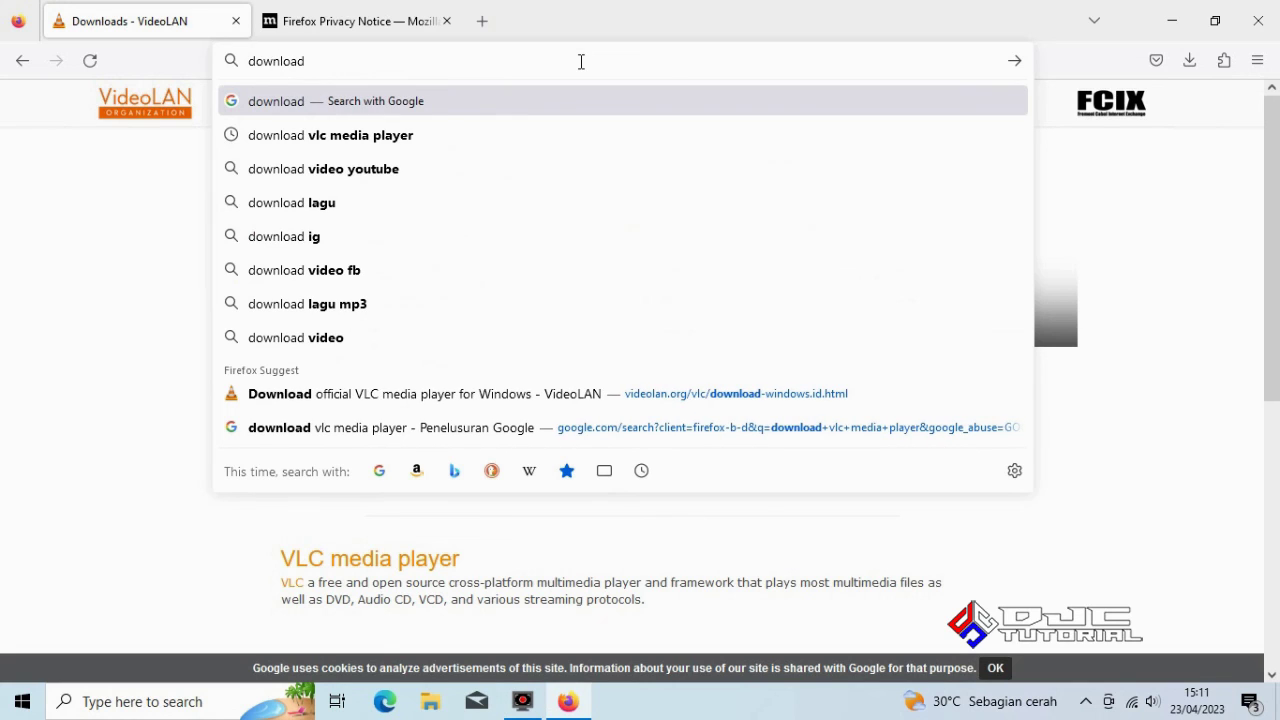
{"action": "type", "text": " acrobat"}
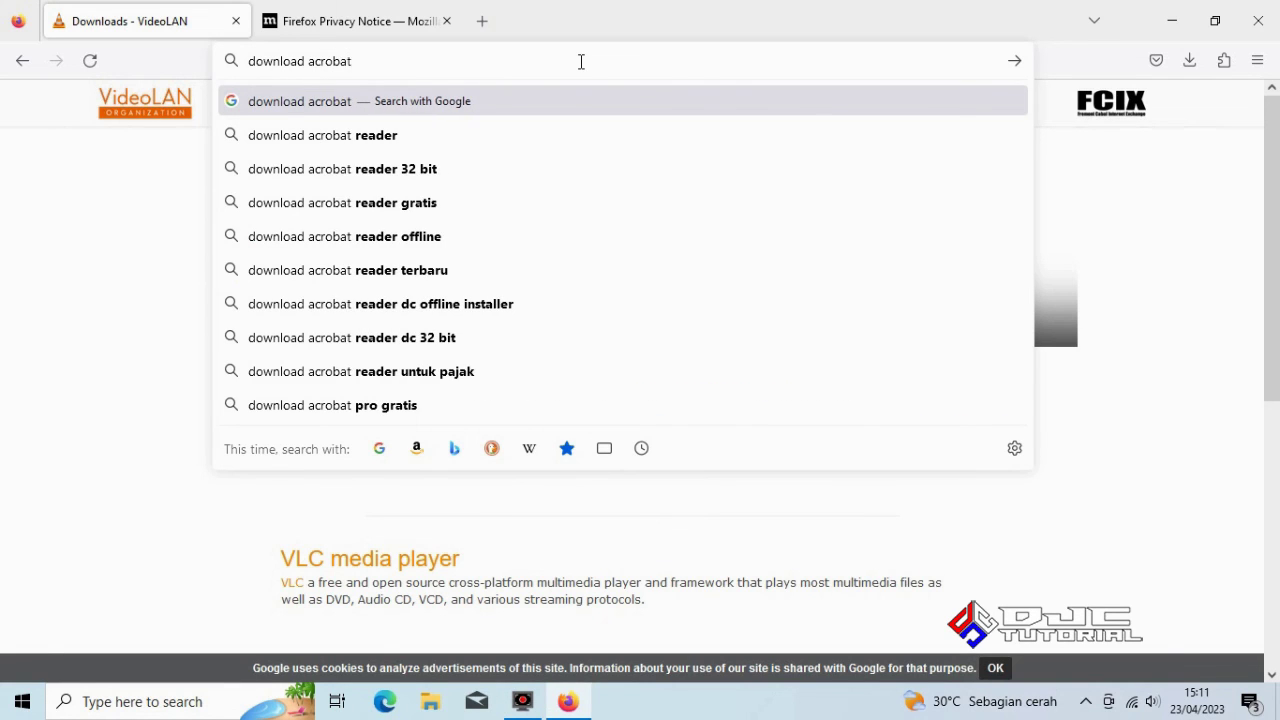
{"action": "key", "text": "Return"}
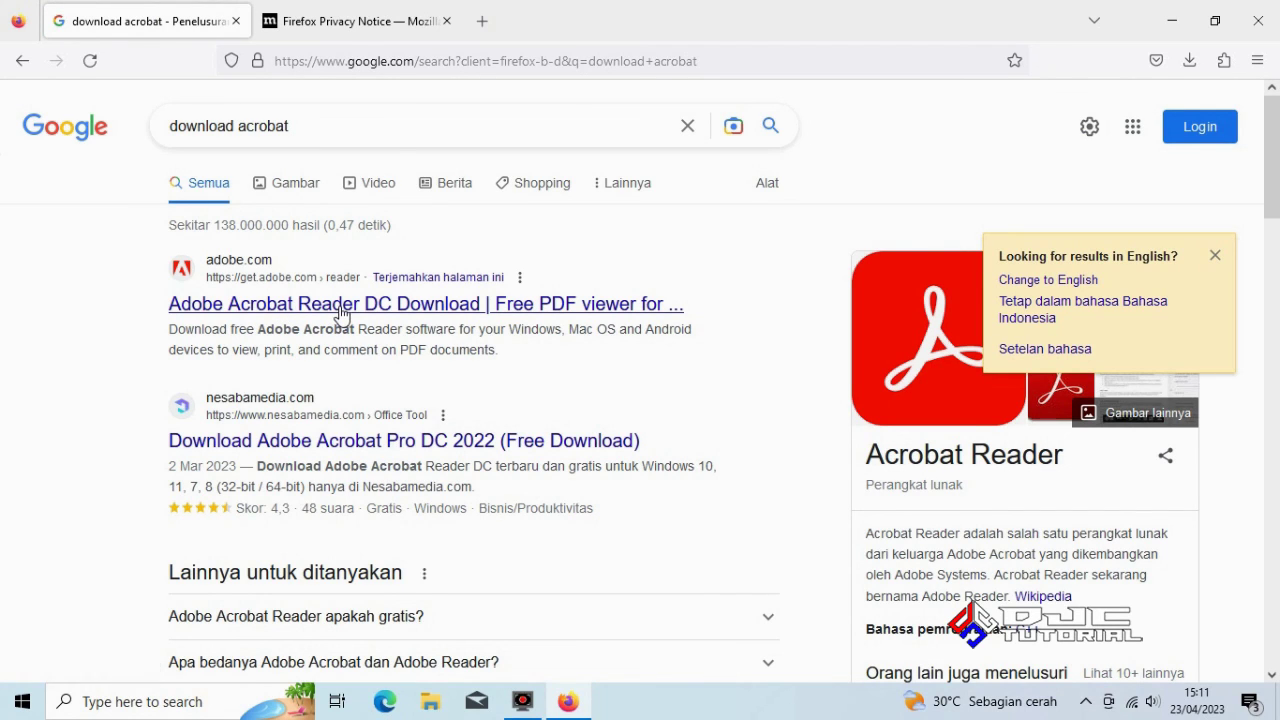
{"action": "left_click", "coordinate": [340, 314]}
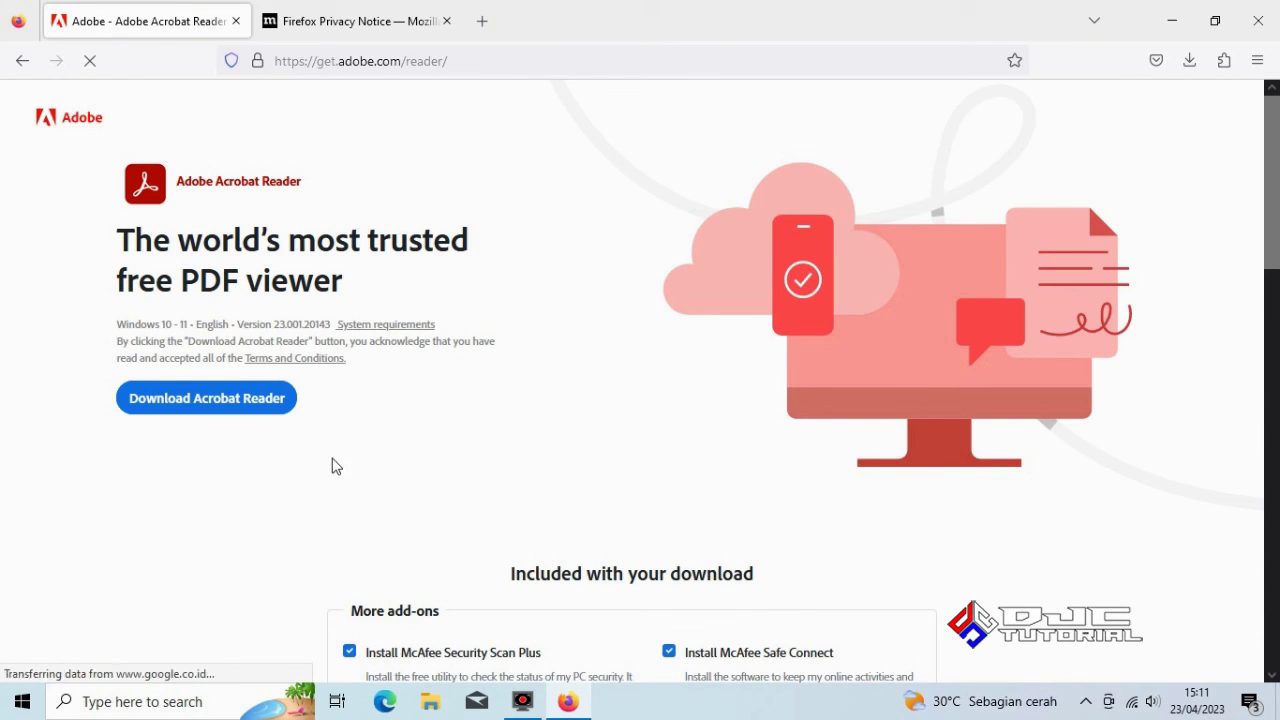
{"action": "left_click", "coordinate": [205, 400]}
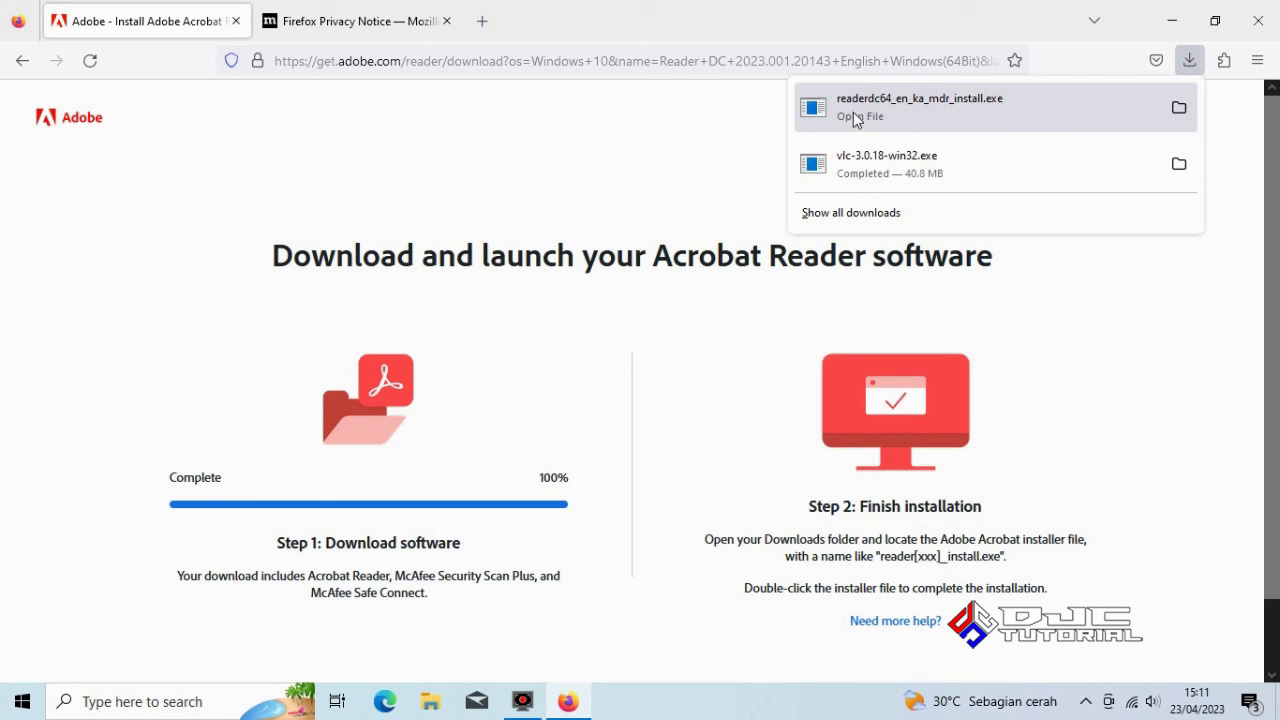
Run the Acrobat Reader installer with admin approval and close Firefox during installation
{"action": "left_click", "coordinate": [850, 115]}
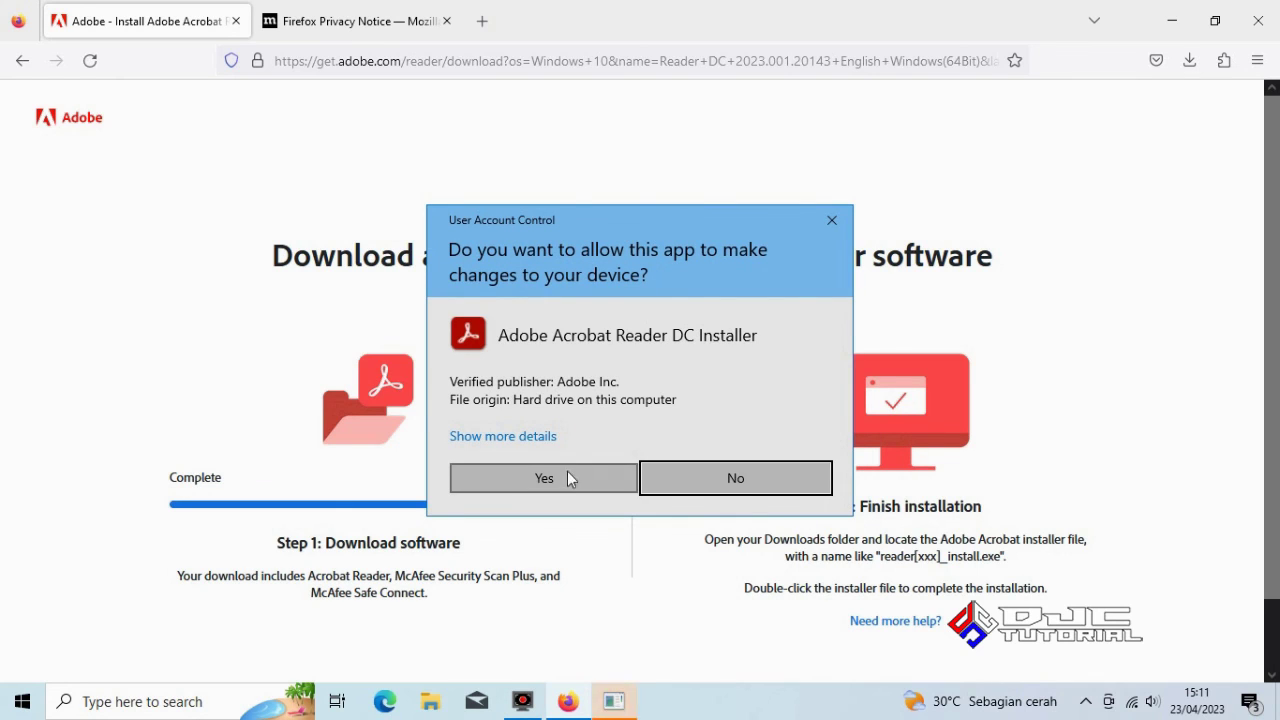
{"action": "left_click", "coordinate": [563, 474]}
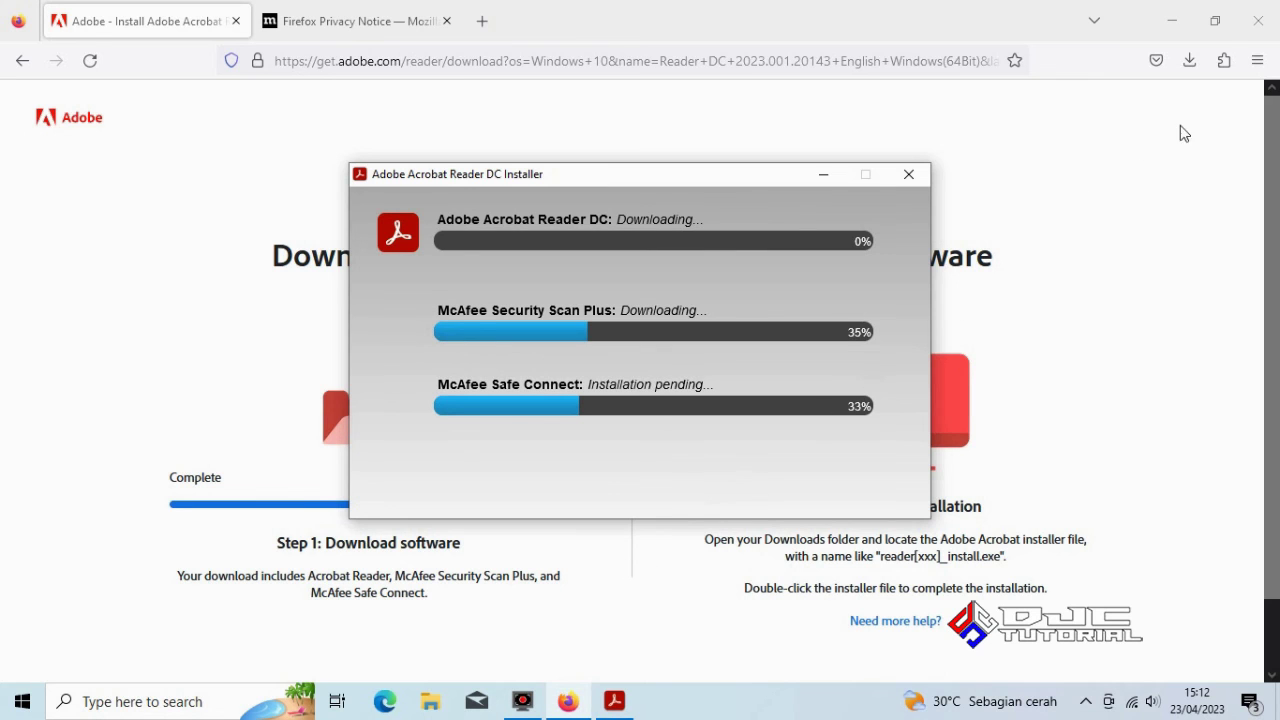
{"action": "left_click", "coordinate": [1259, 21]}
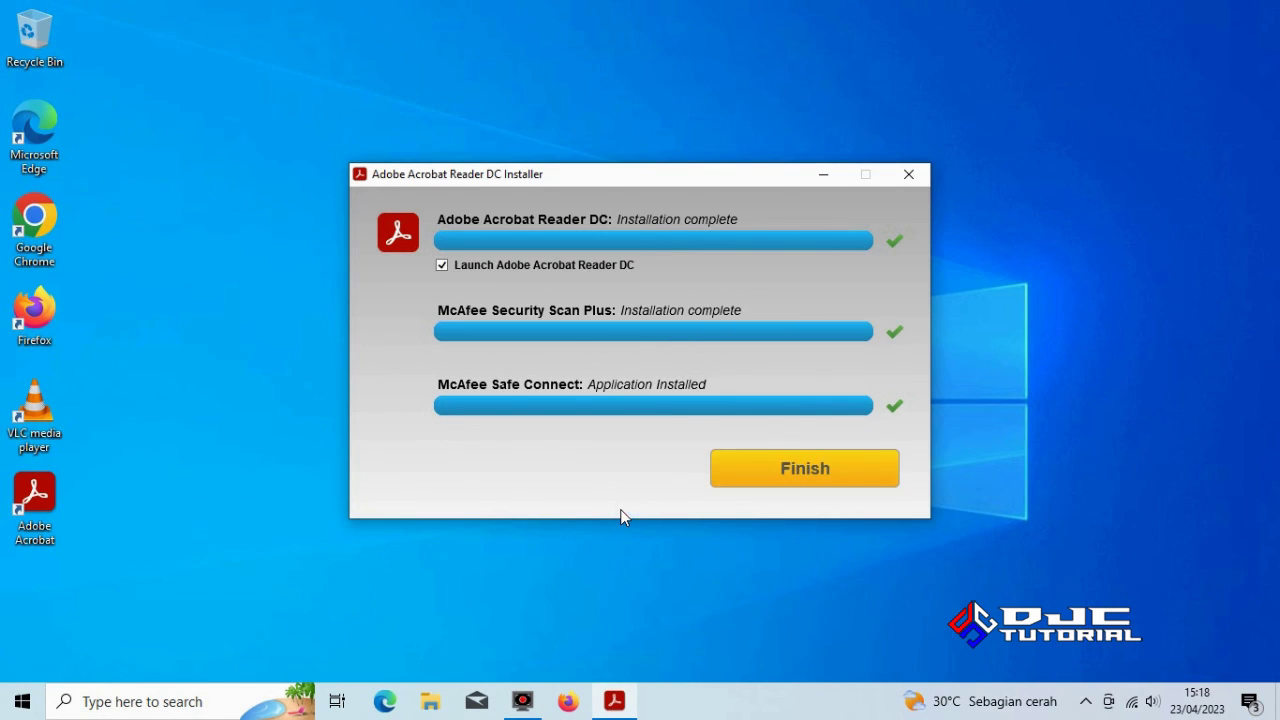
Finish the Acrobat installer, then close Chrome's Adobe page and Acrobat Reader
{"action": "left_click", "coordinate": [797, 472]}
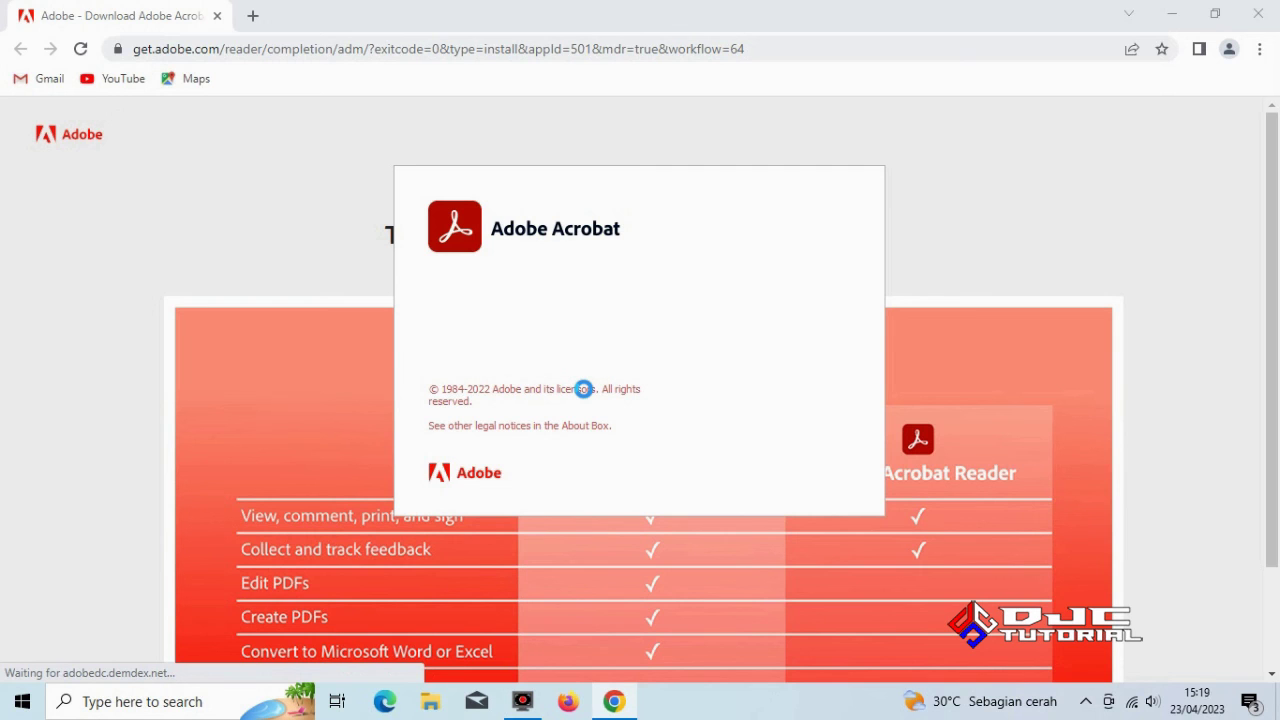
{"action": "left_click", "coordinate": [1258, 20]}
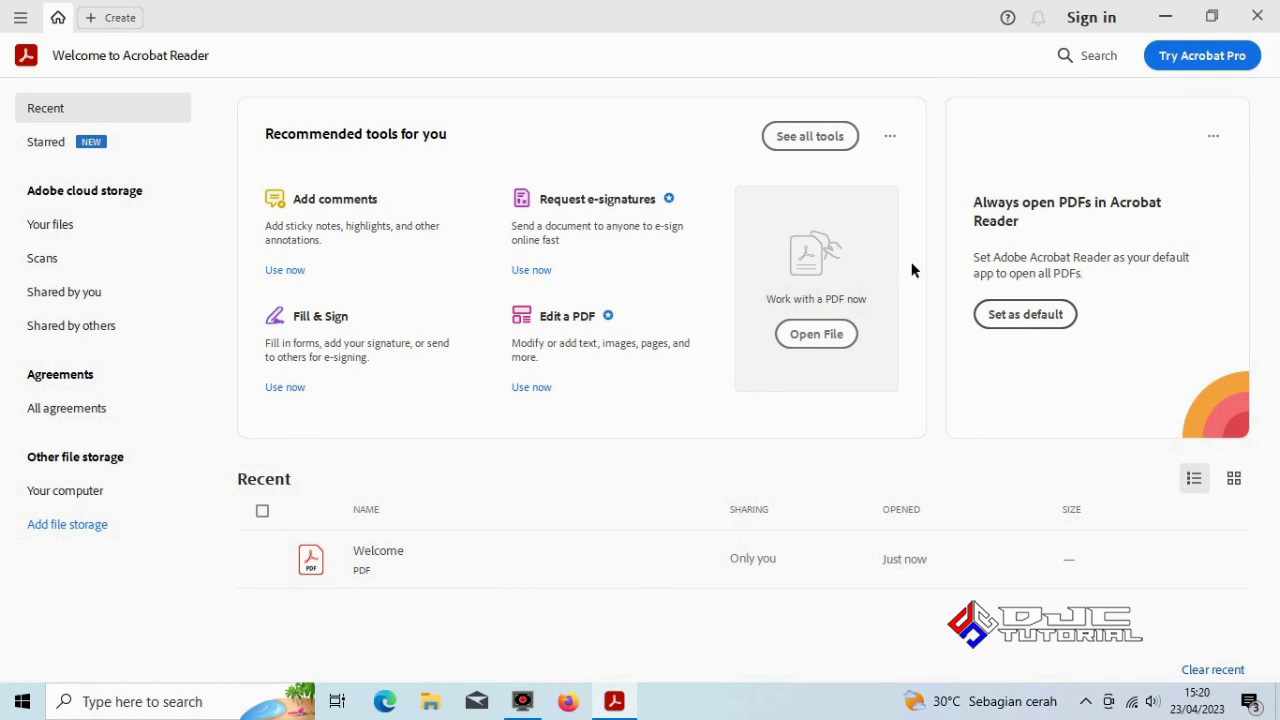
{"action": "left_click", "coordinate": [1270, 13]}
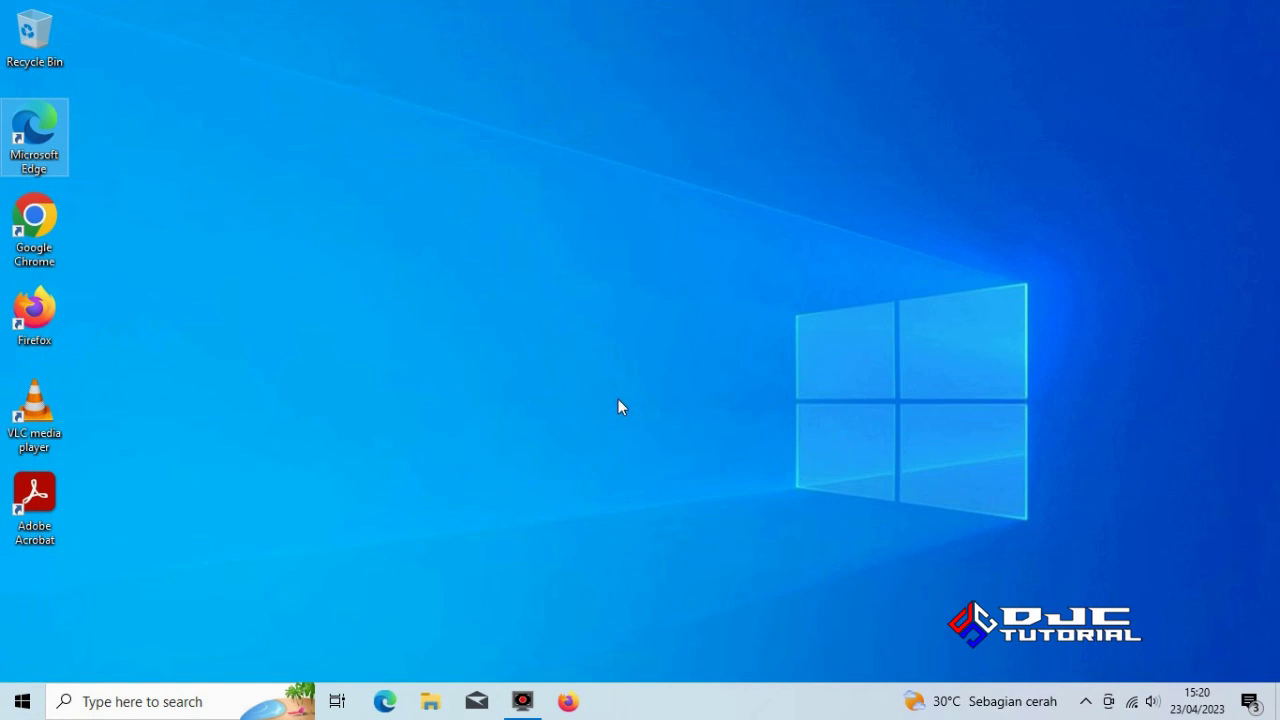